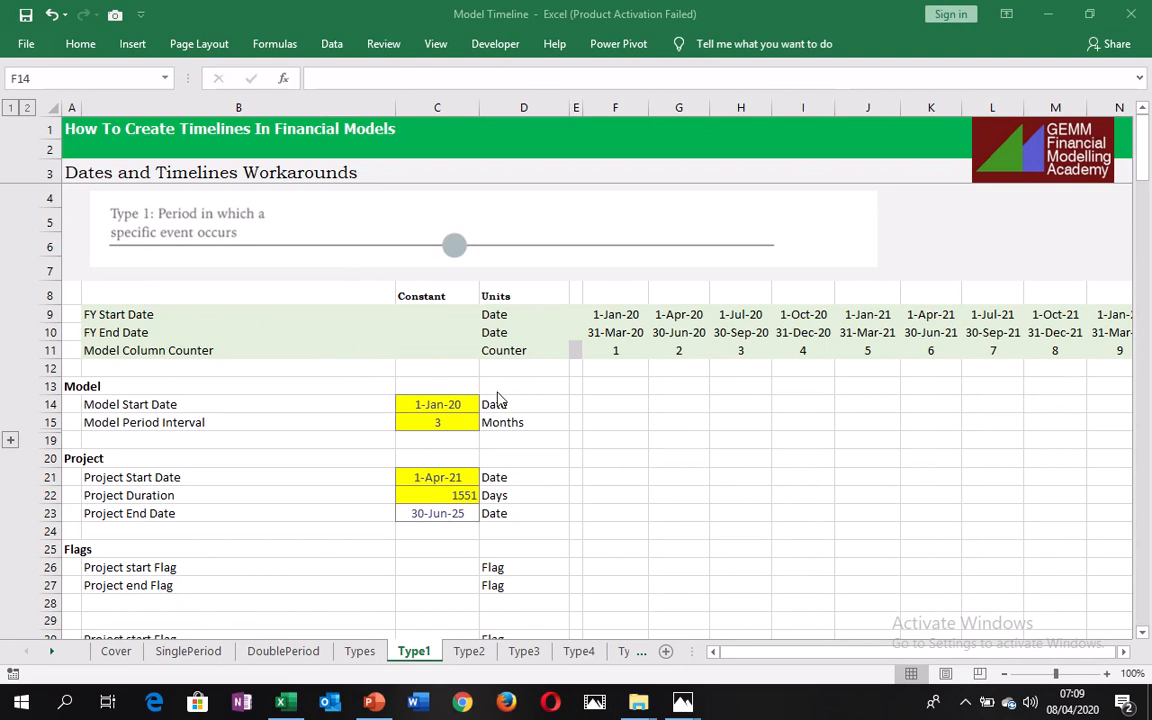
- Review the model and project date inputs, the project end date formula and the project start flag label
click(597, 466)
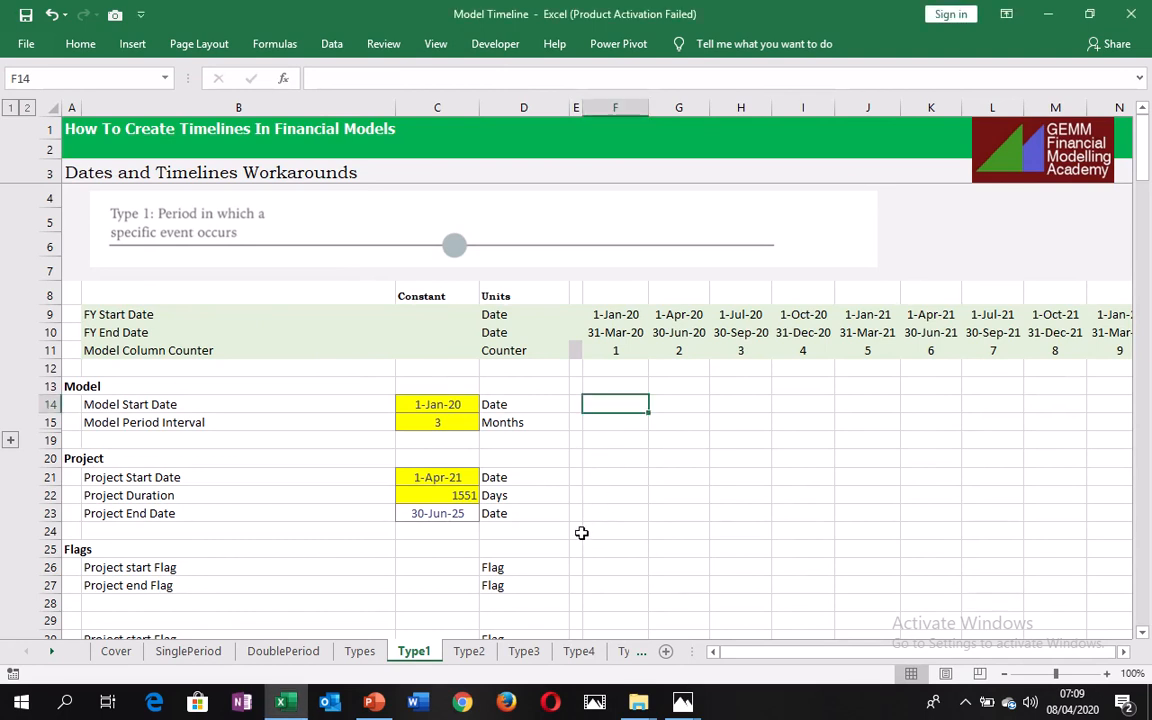
click(417, 403)
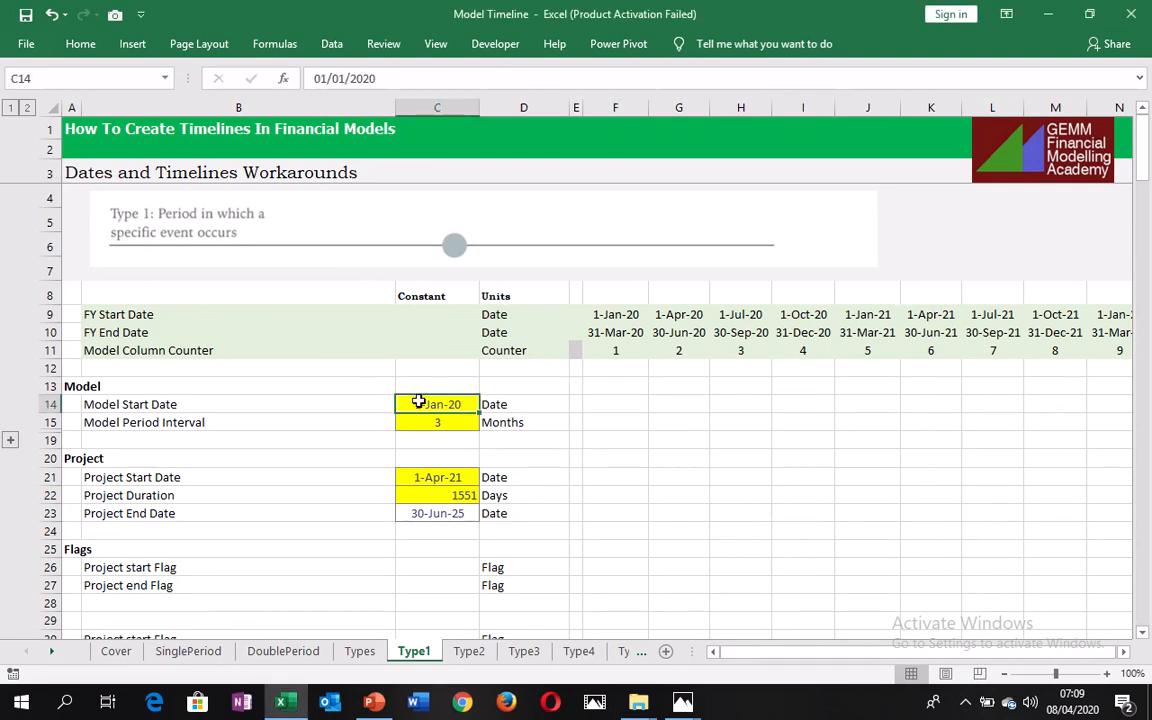
click(449, 422)
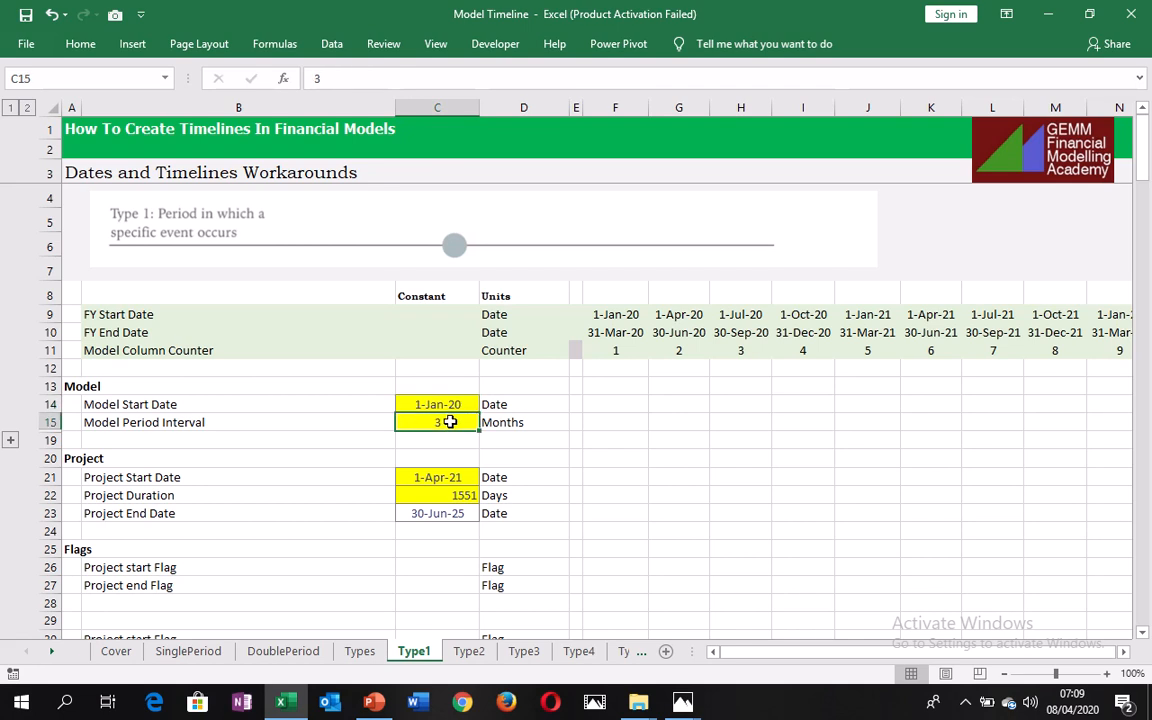
click(463, 478)
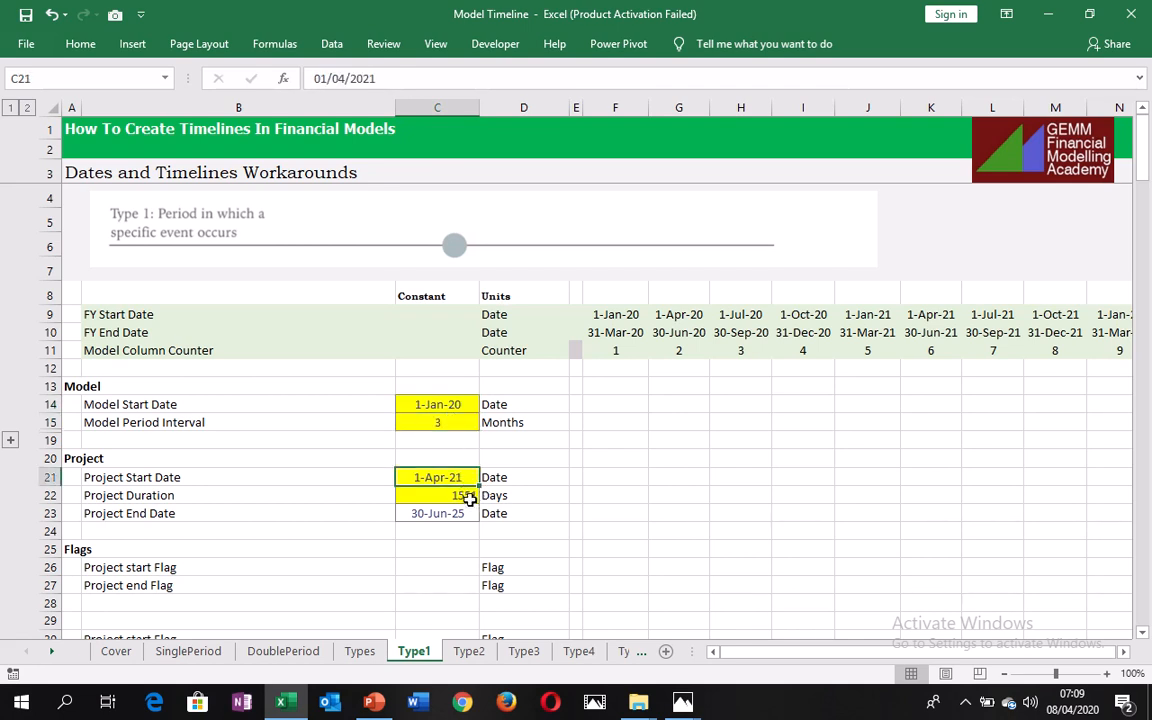
click(458, 513)
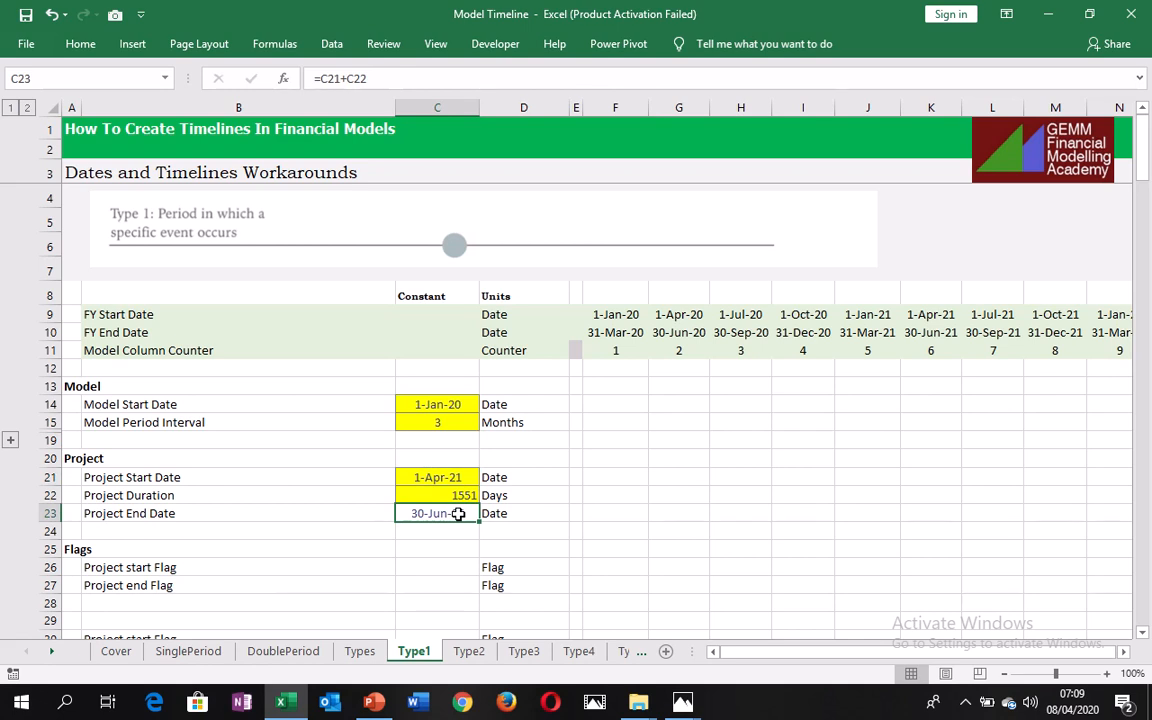
click(296, 566)
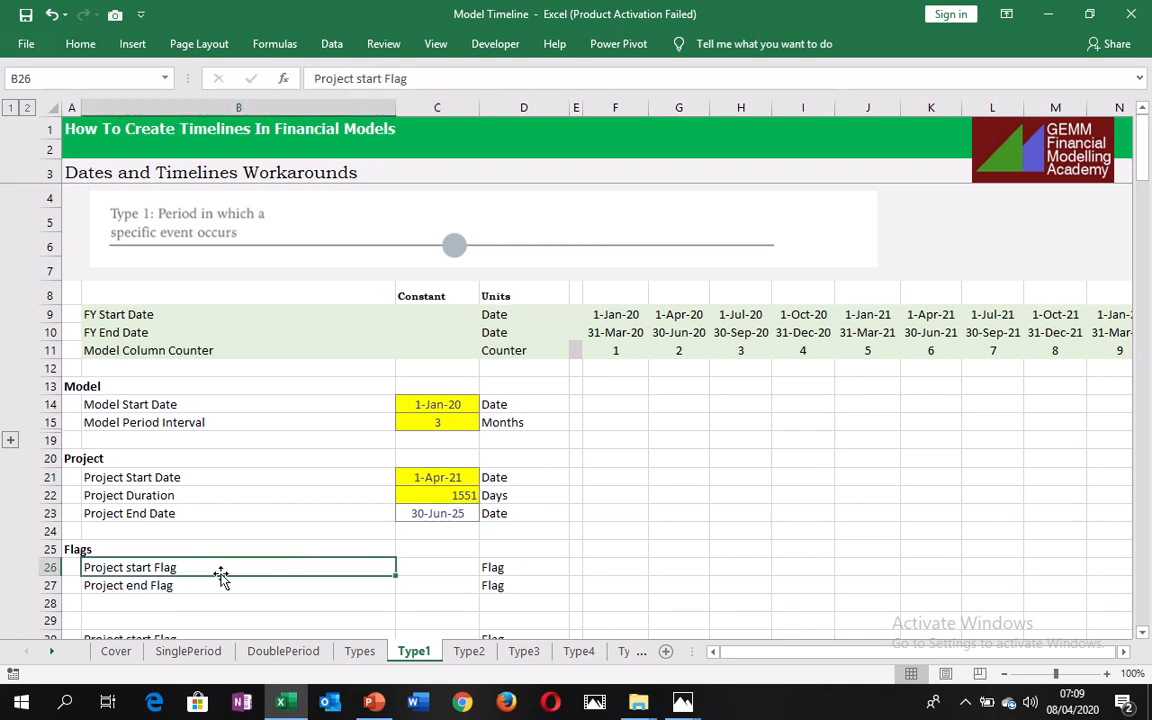
- Begin the project start flag formula in F26 by comparing the project start date with the first FY start date, =$C$21=F9
click(622, 563)
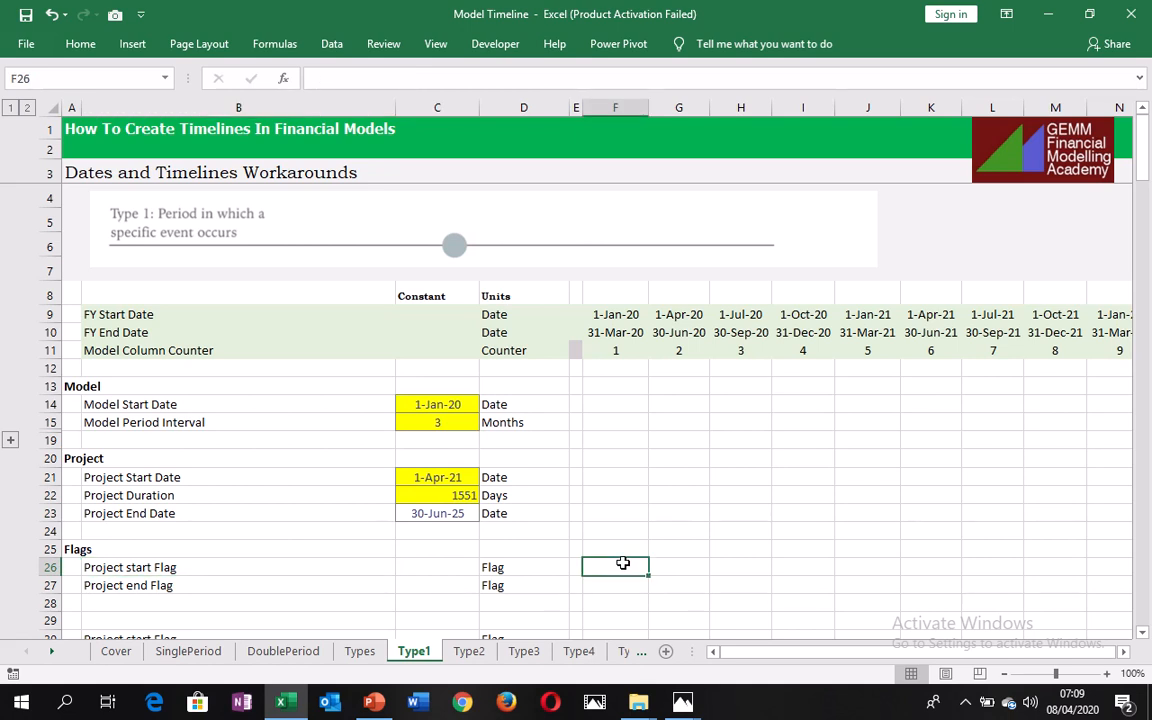
text(=)
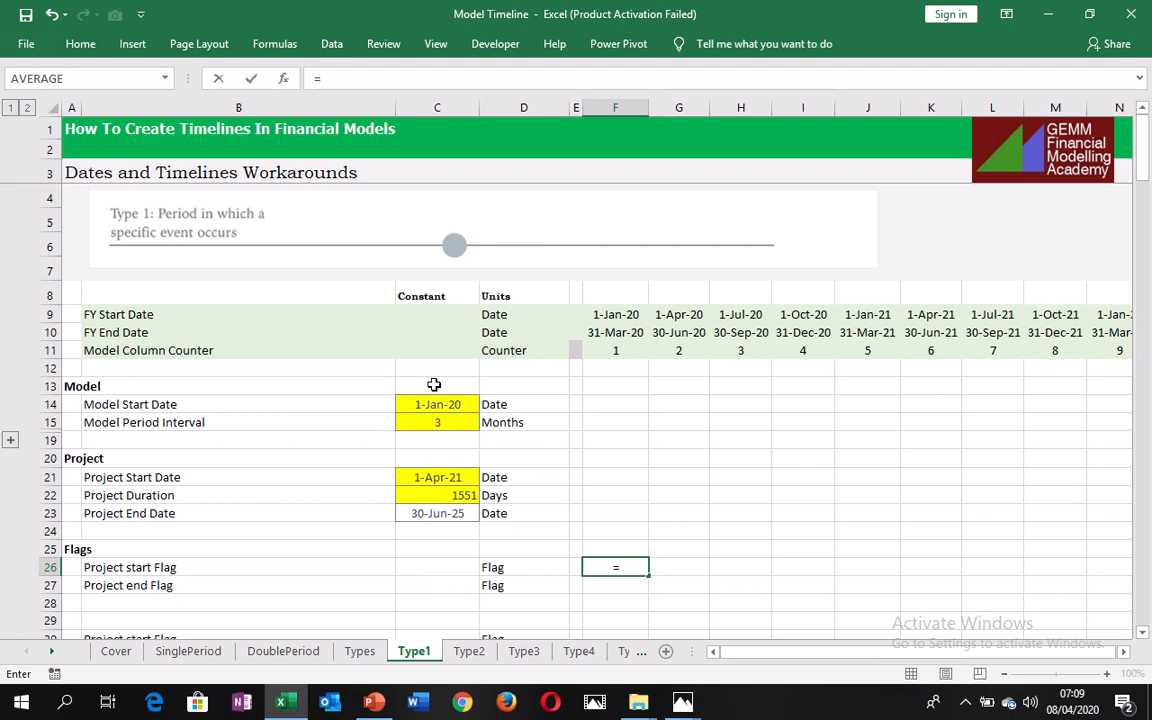
click(442, 476)
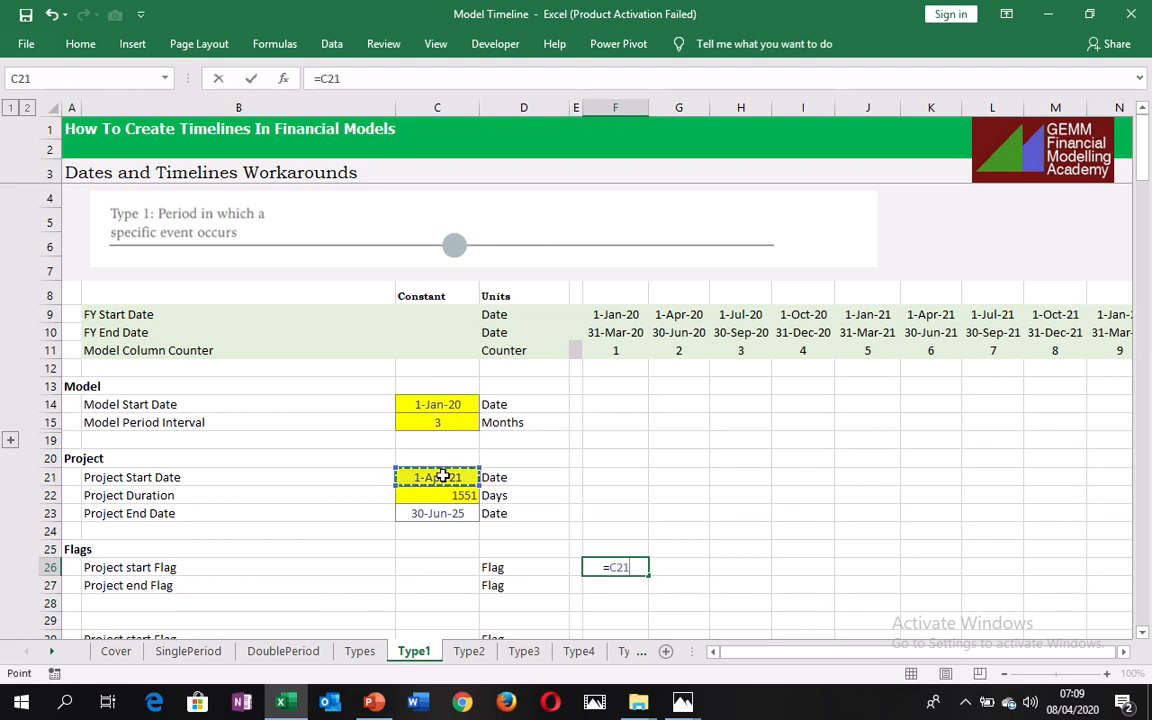
key(F4)
text(=)
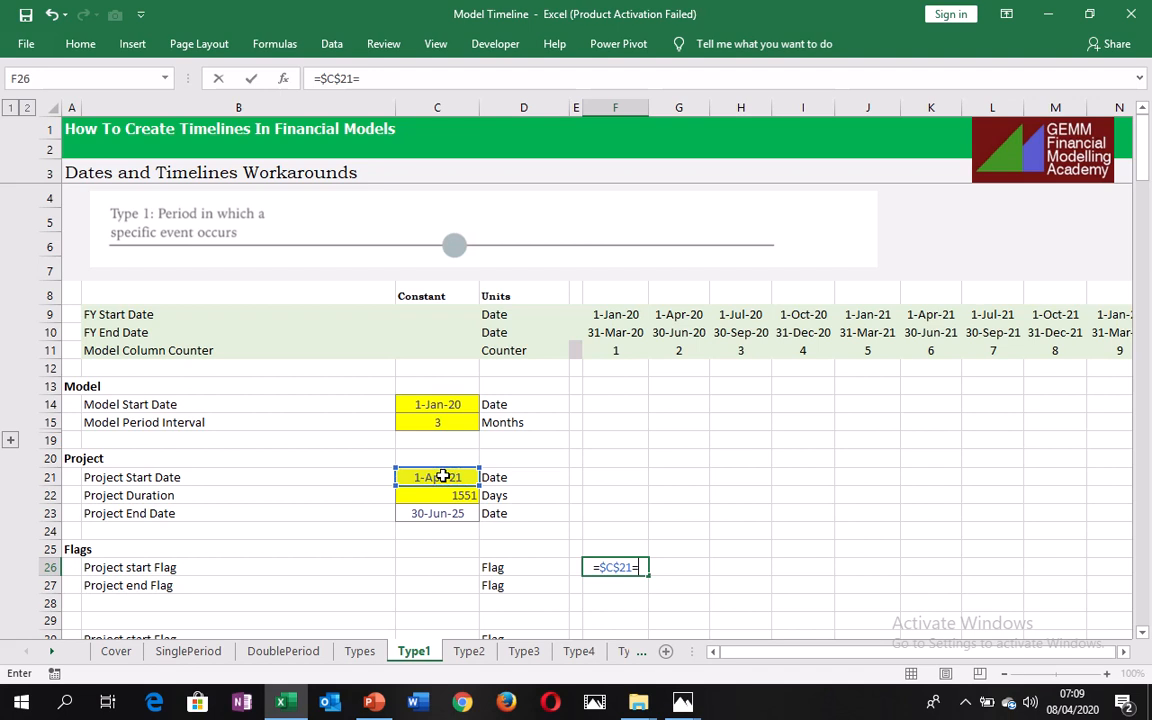
click(616, 314)
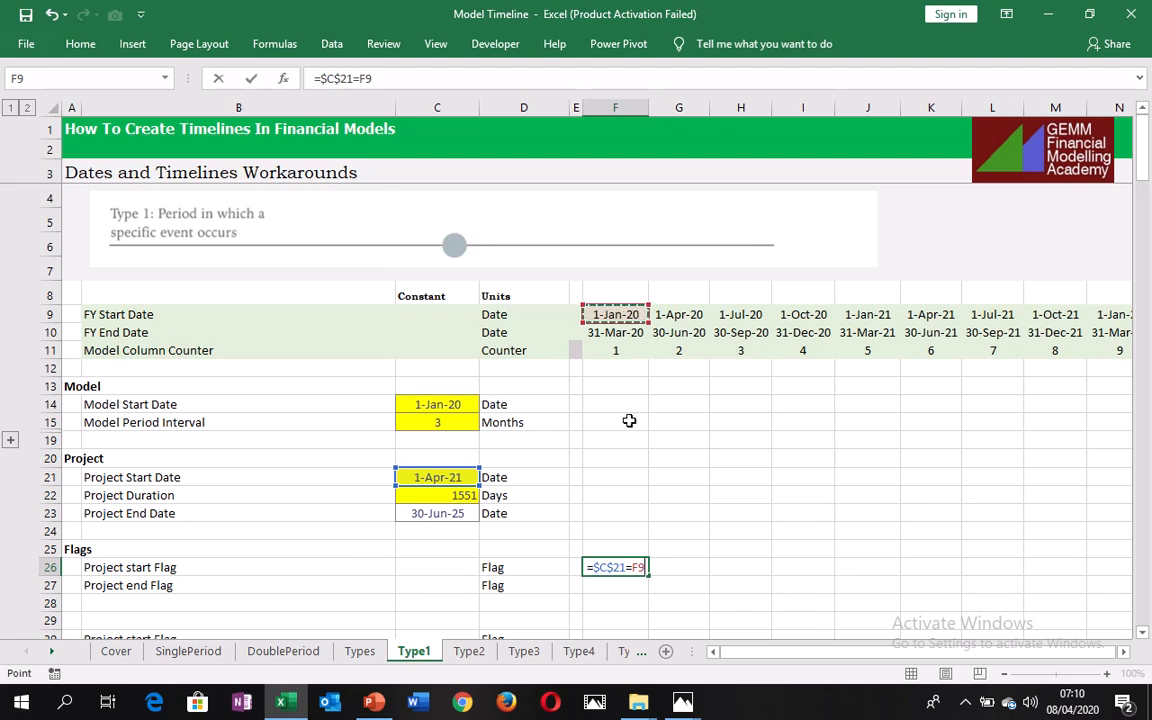
- Wrap the F26 comparison in an IF as =IF($C$21=F9,1,0) and fill it across row 26 to column AC
click(322, 78)
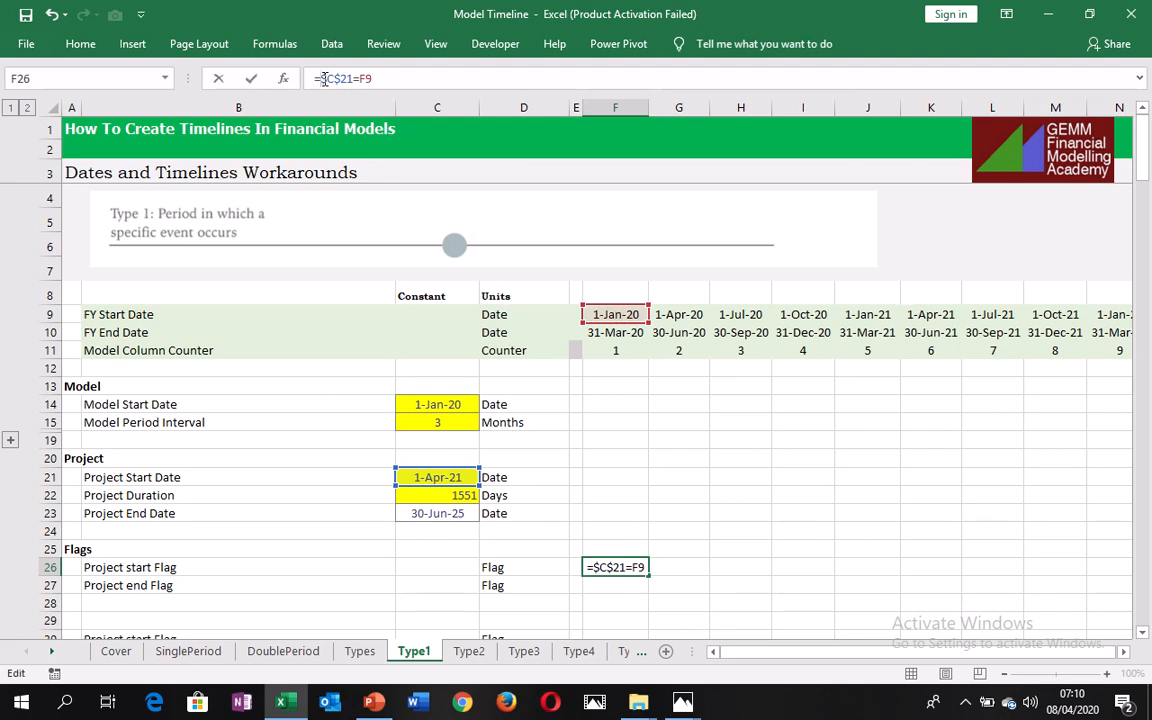
text(IF()
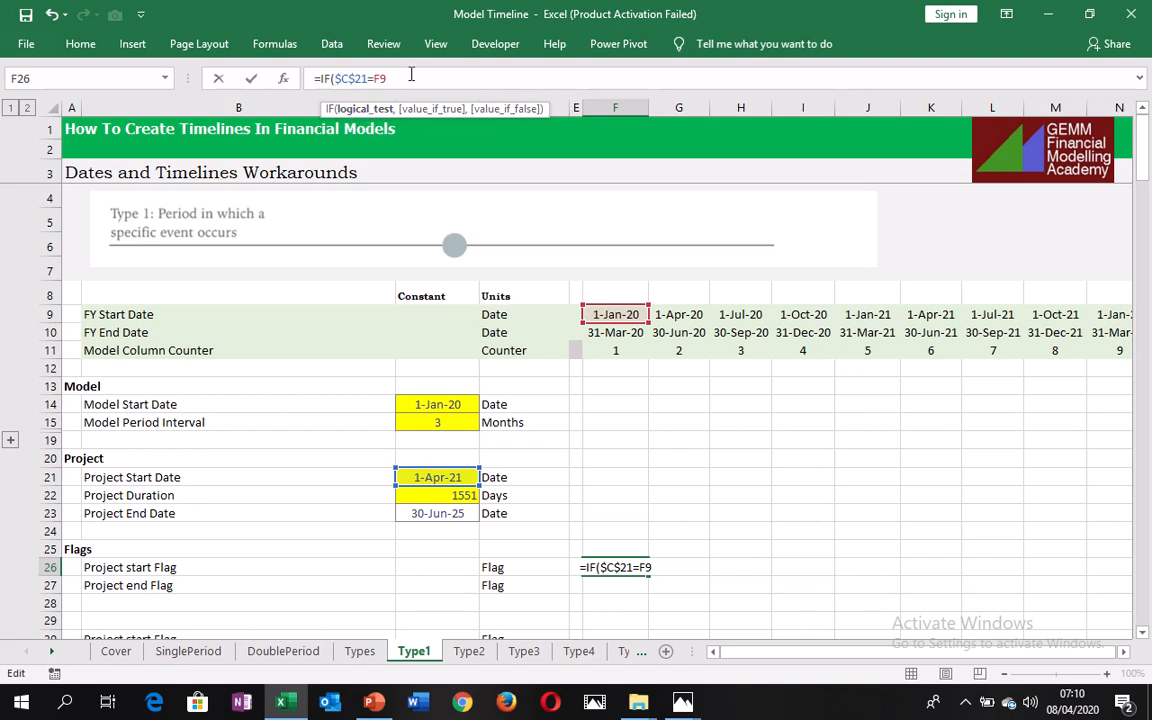
text(,)
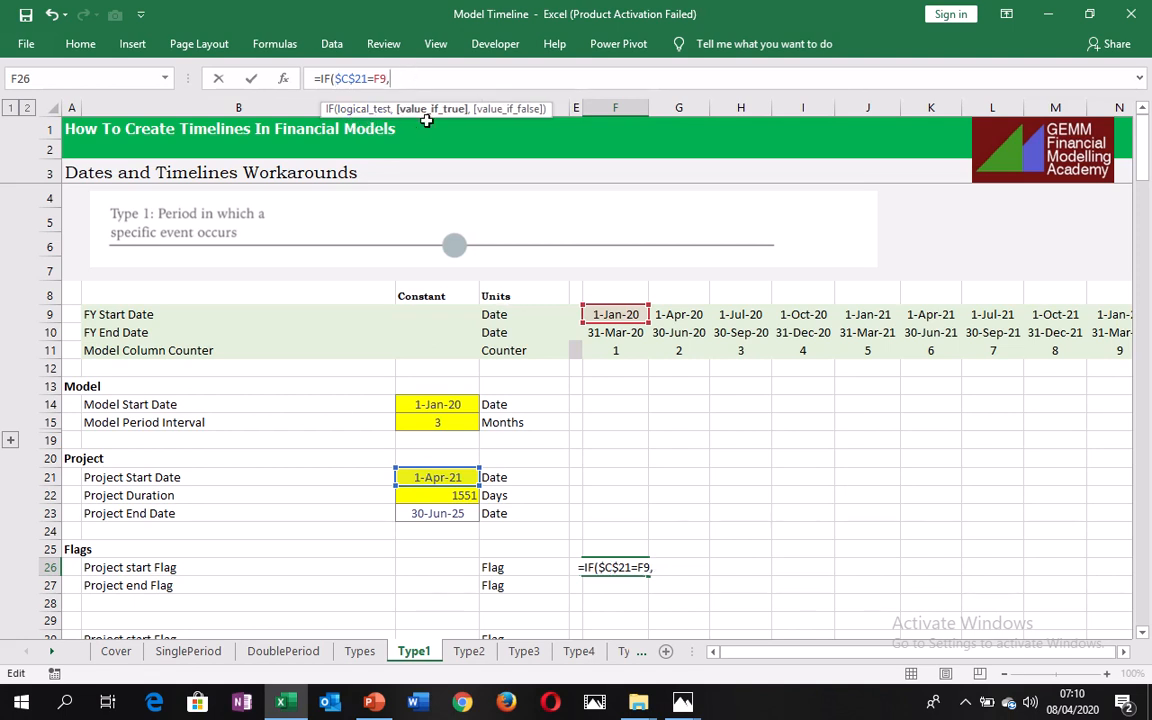
text(1)
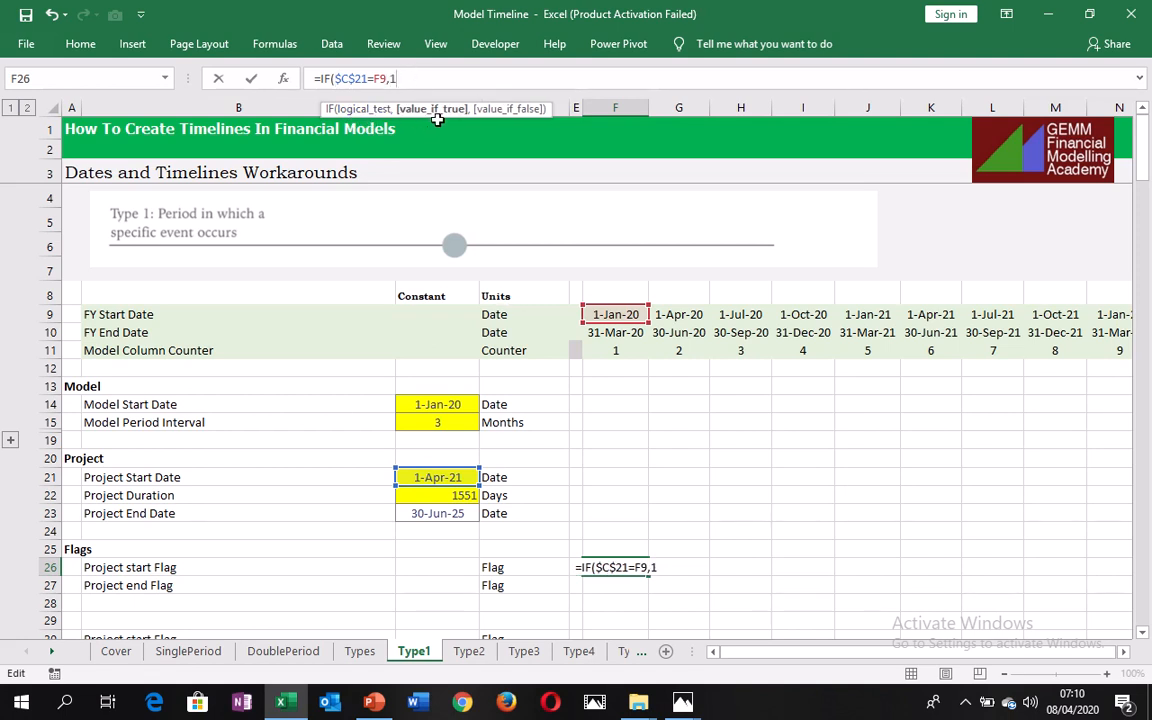
text(,)
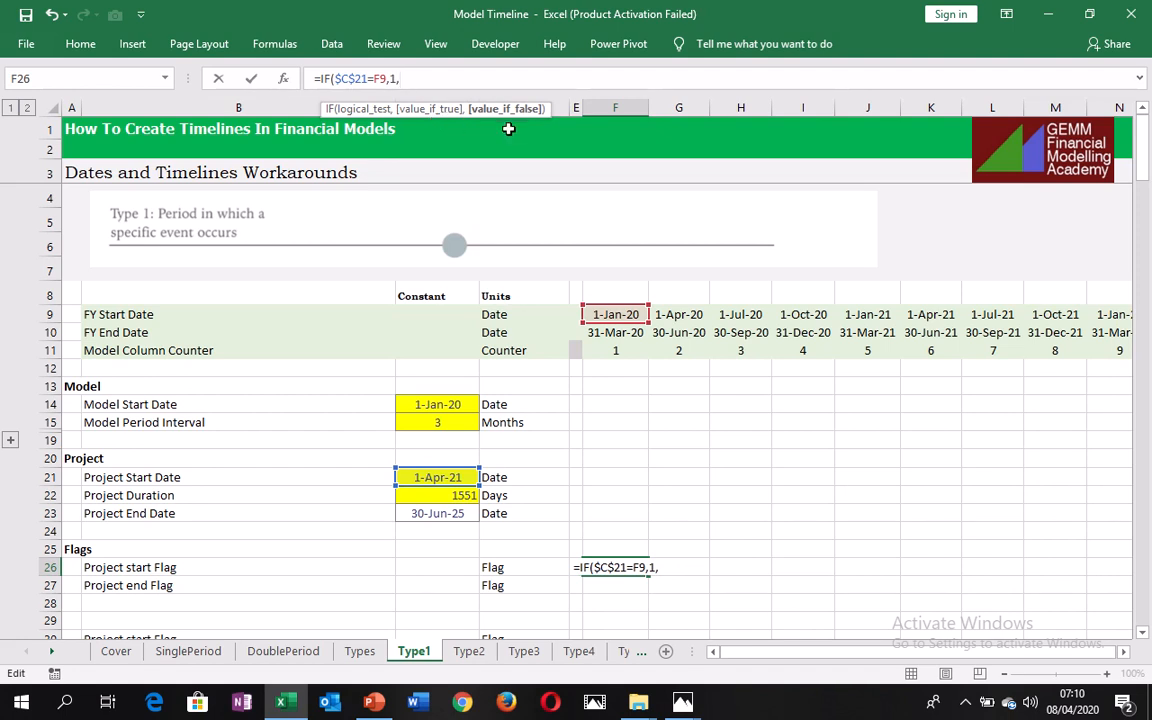
text(0)
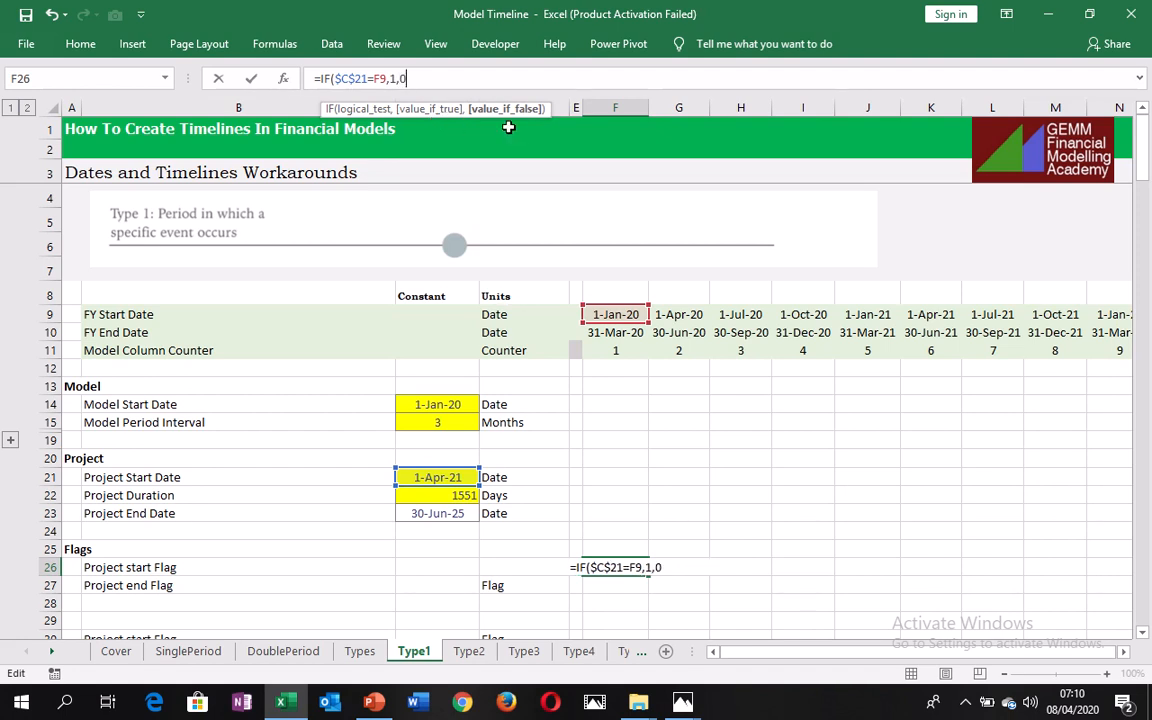
text())
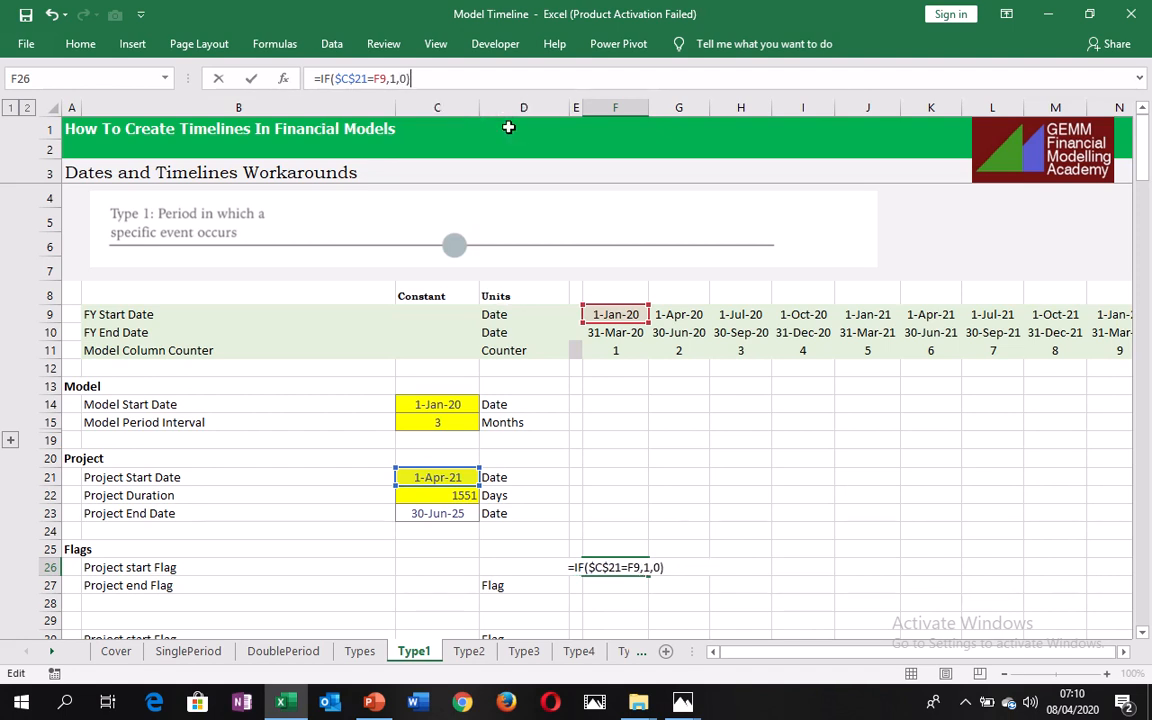
key(ctrl+Return)
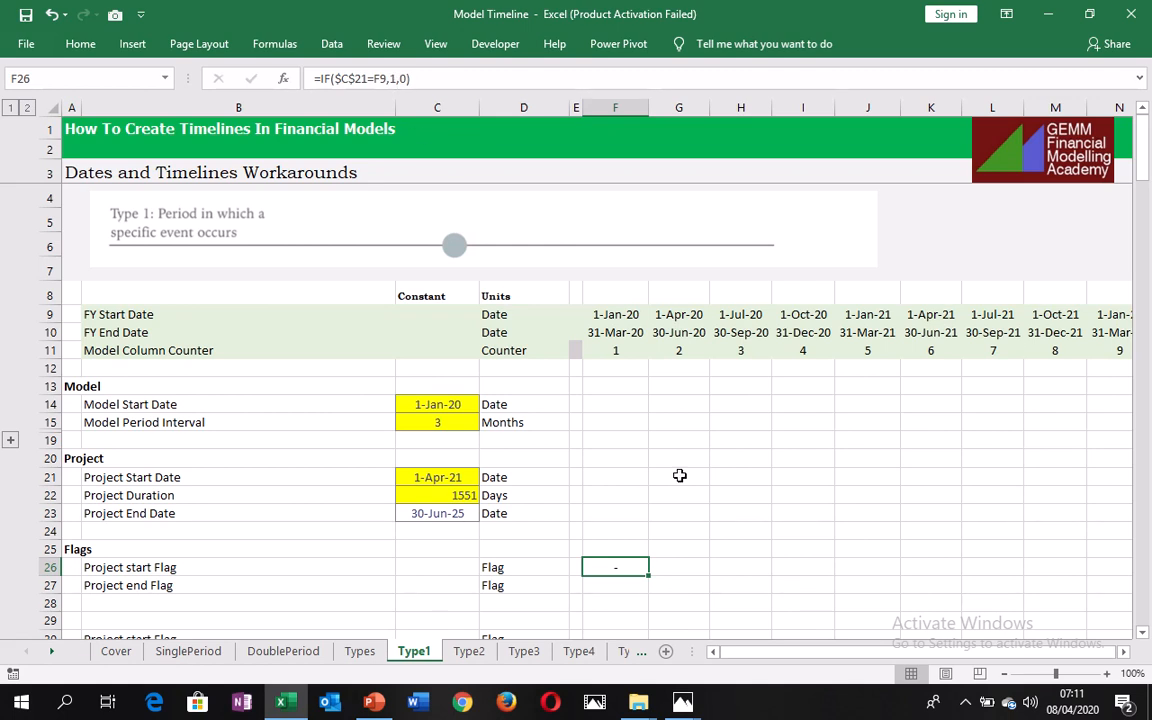
scroll(679, 475, right, 3)
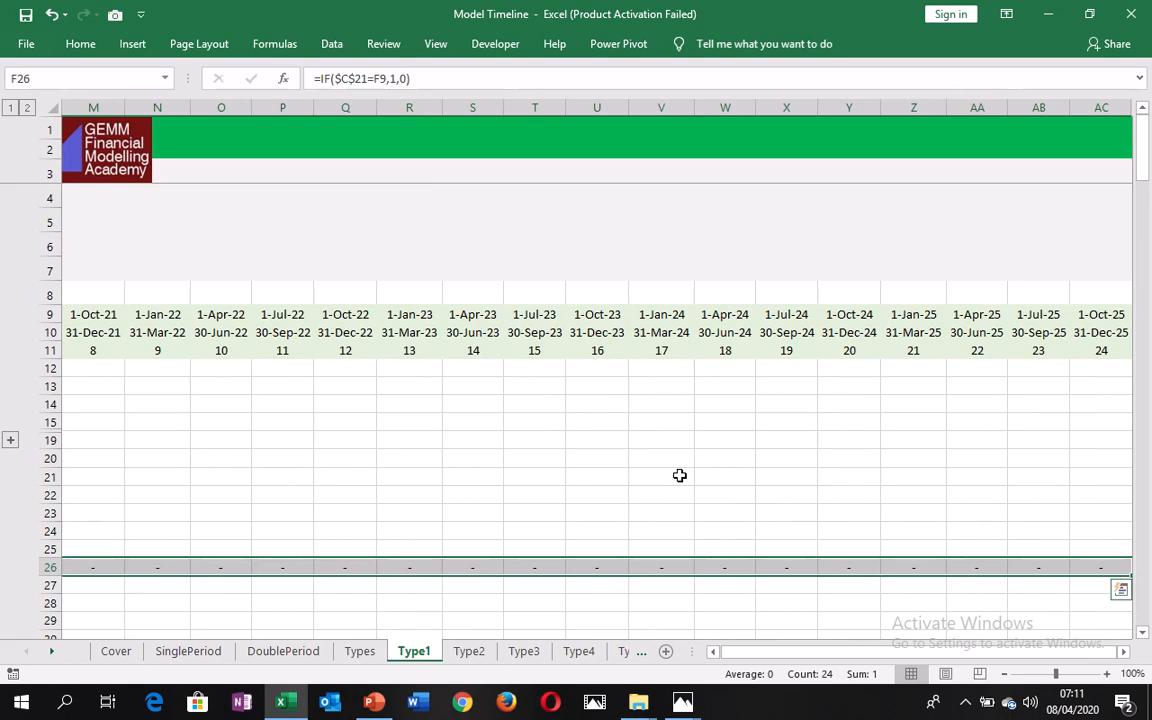
- Examine the project start flags along row 26, checking the flagged period against the dates at the head of its column
key(ctrl+Left)
key(Right)
key(Right)
key(Right)
key(Right)
key(Right)
key(Right)
key(Right)
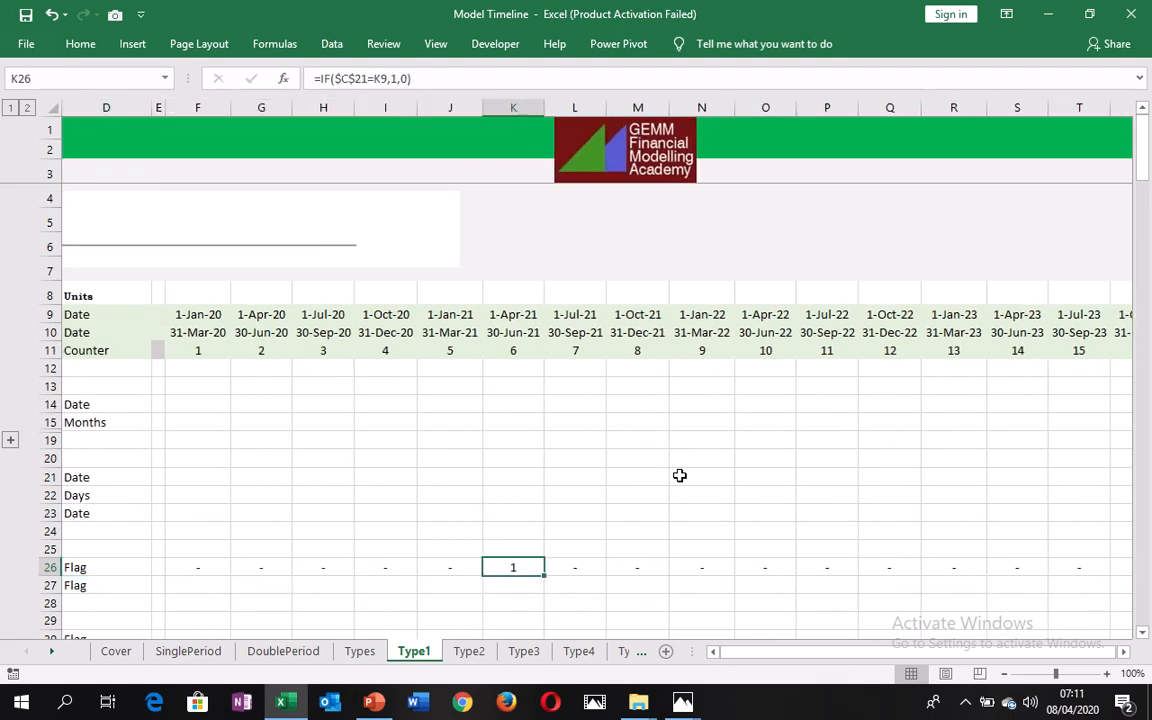
key(ctrl+space)
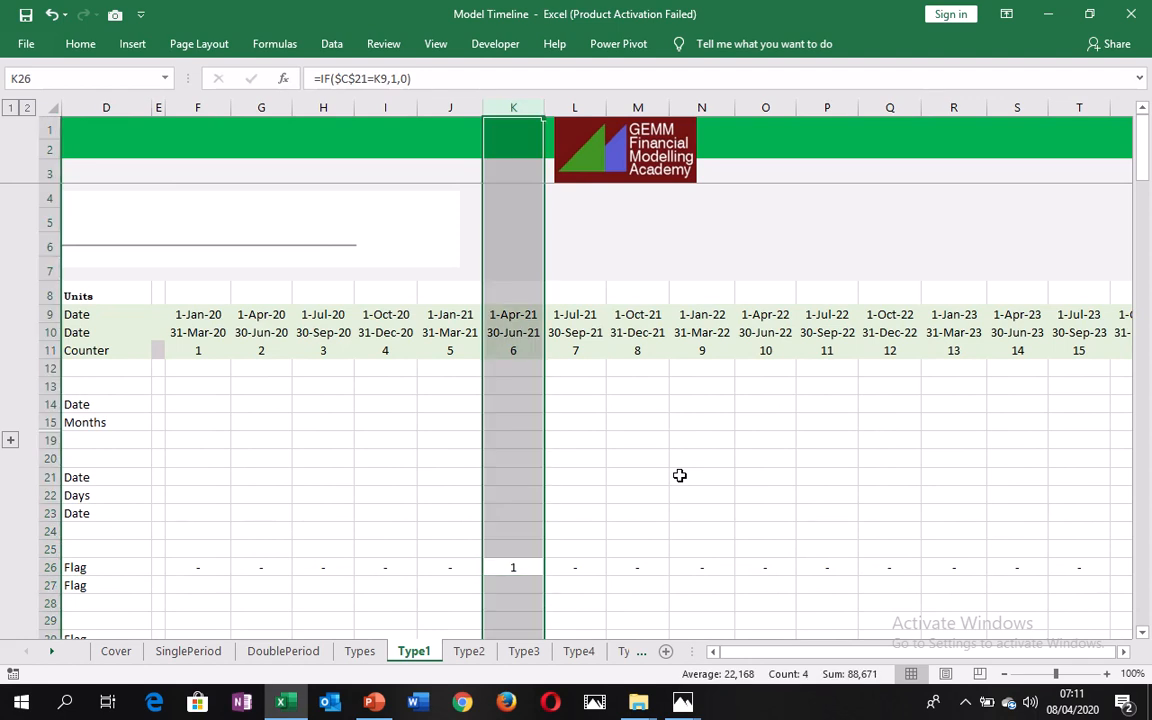
key(Down)
key(Left)
key(Left)
key(Left)
key(Left)
key(Left)
key(Left)
key(Left)
key(Left)
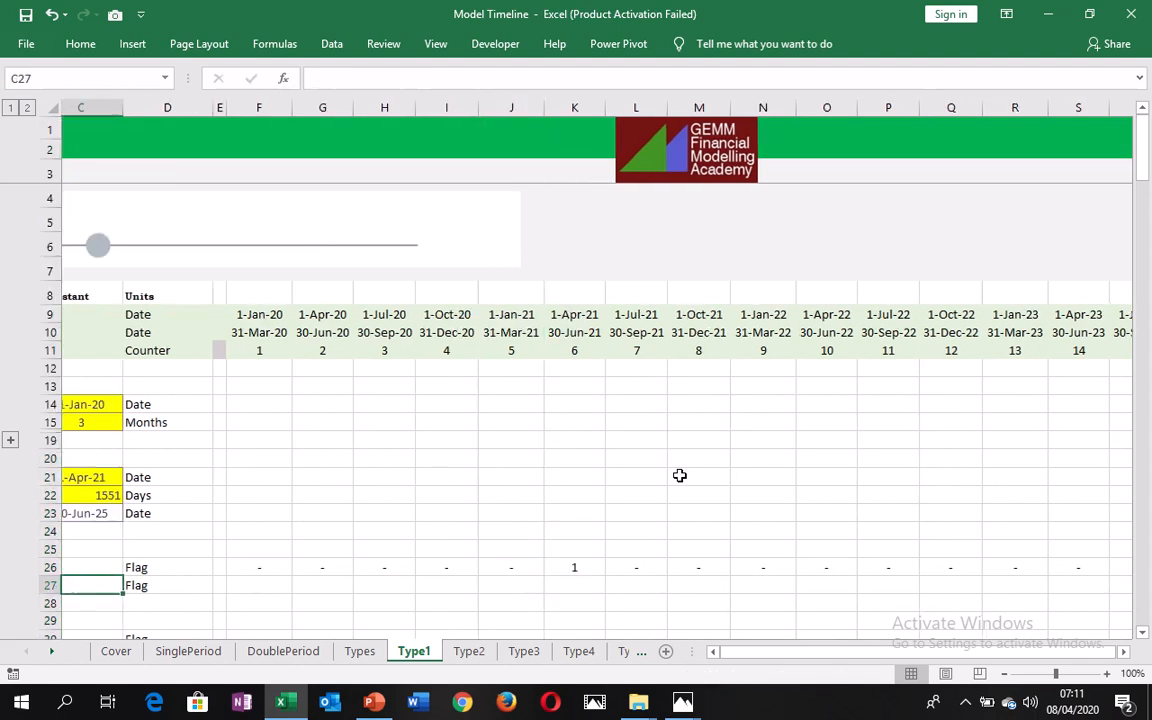
key(Right)
key(Right)
key(Up)
key(Right)
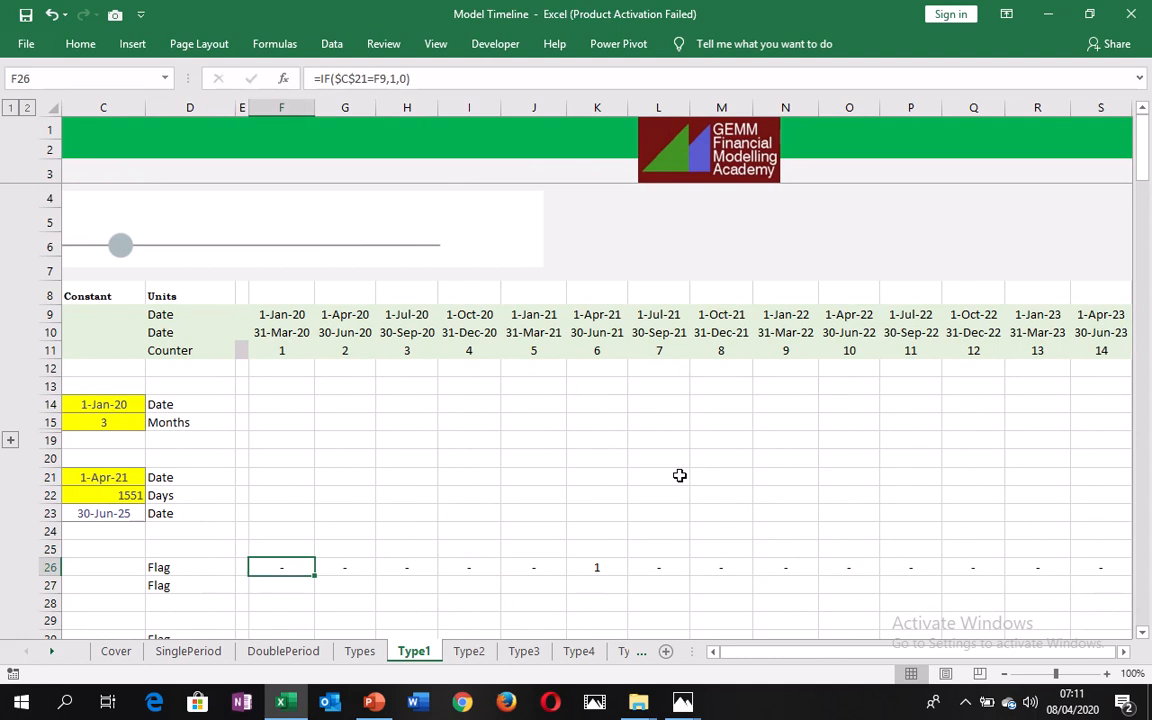
key(Right)
key(Right)
key(Right)
key(Home)
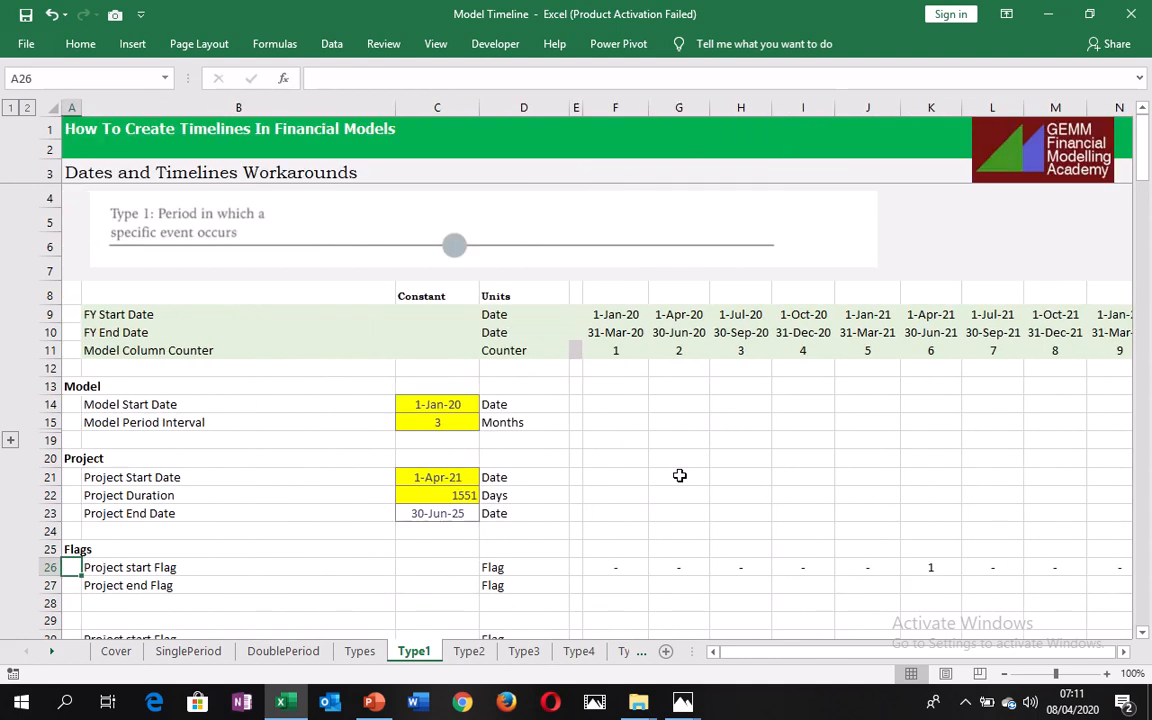
- Begin the project end flag formula in F27 by testing the project end date against the first FY end date, =IF($C$23=F10
key(Down)
key(Right)
key(Right)
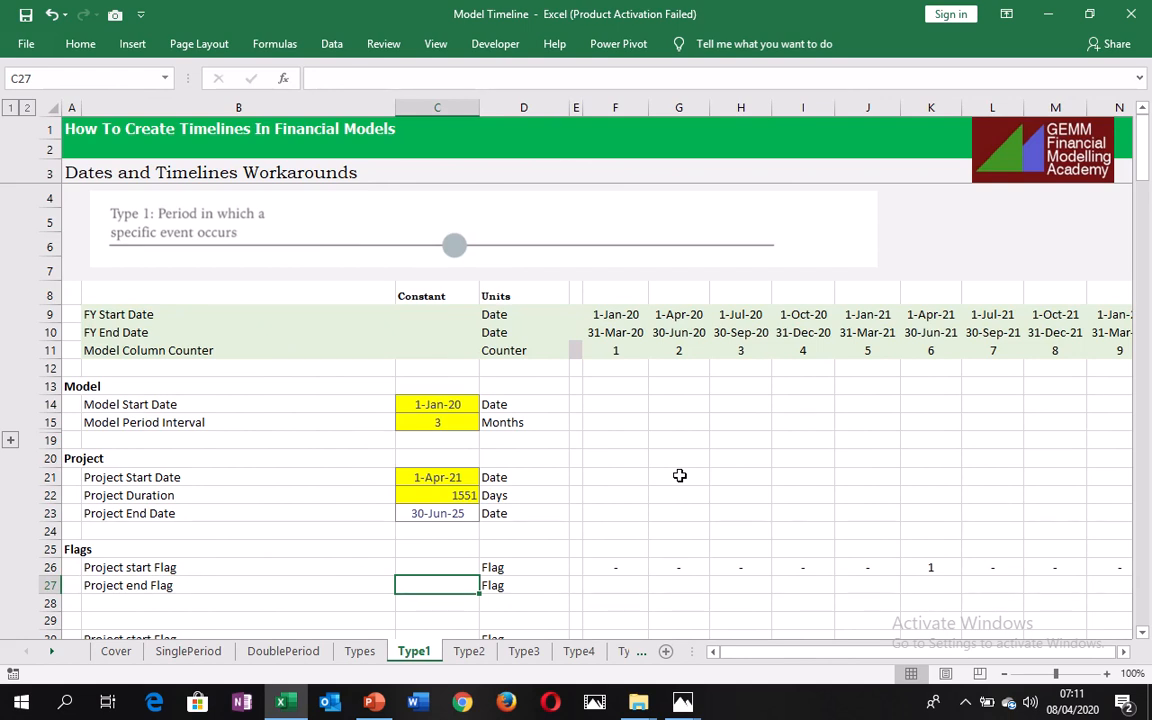
key(Left)
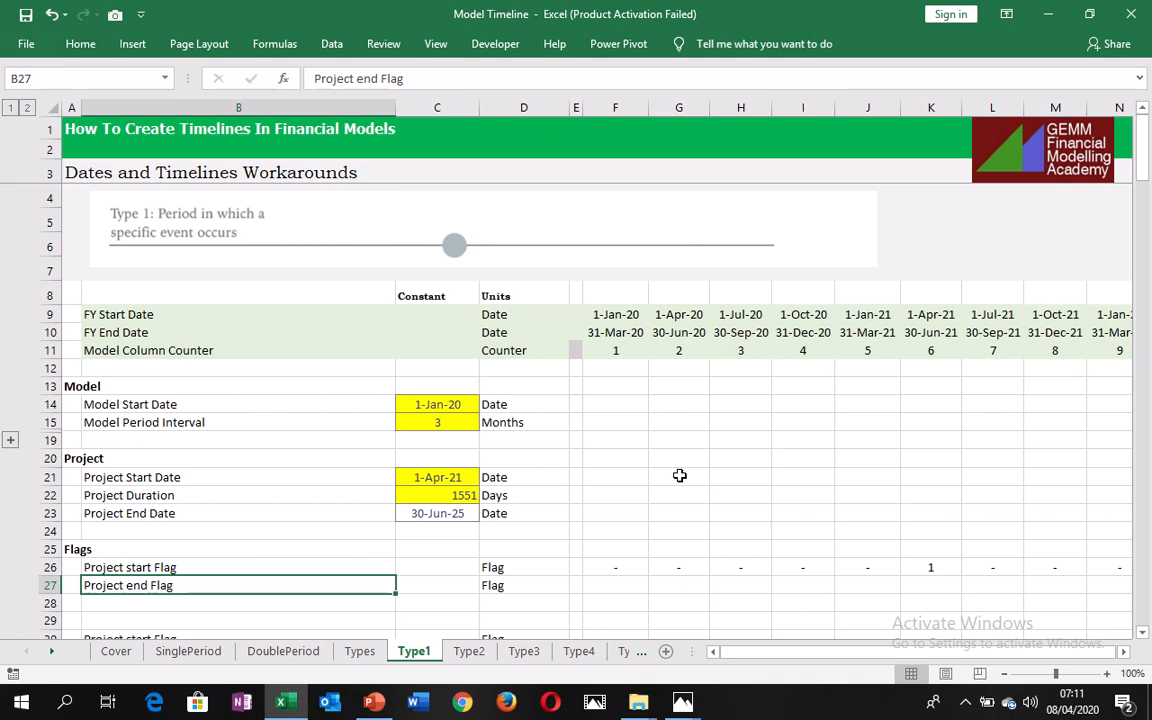
key(Right)
key(Right)
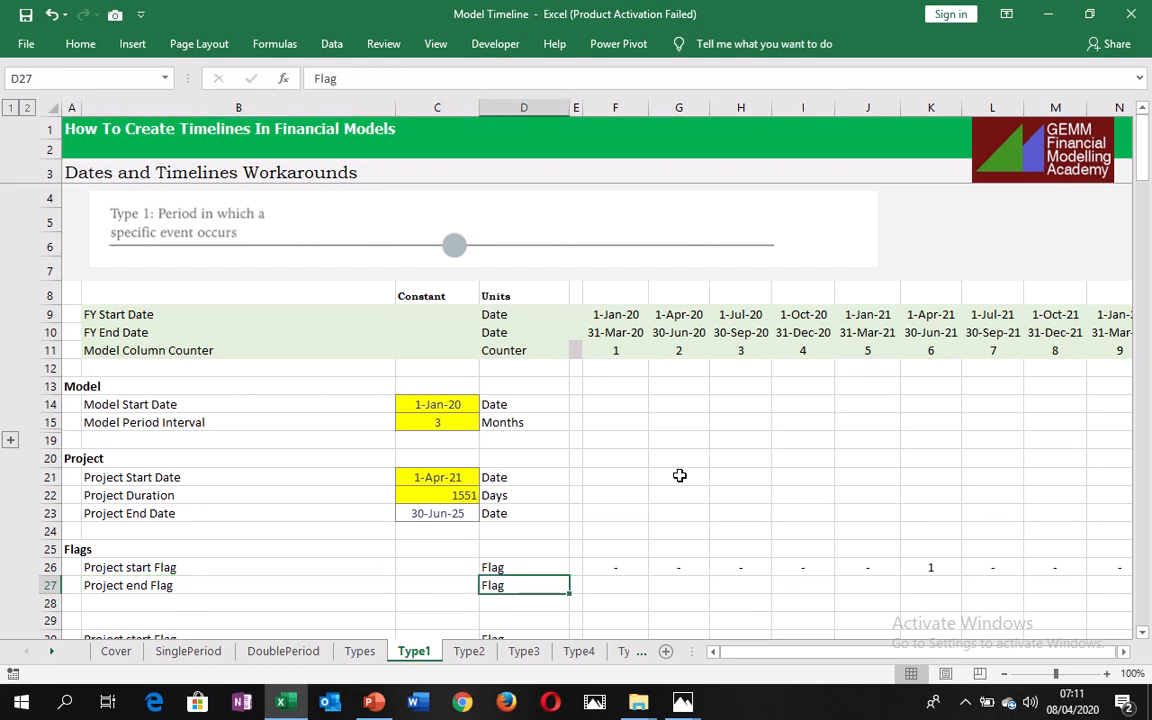
key(Right)
key(Right)
text(=)
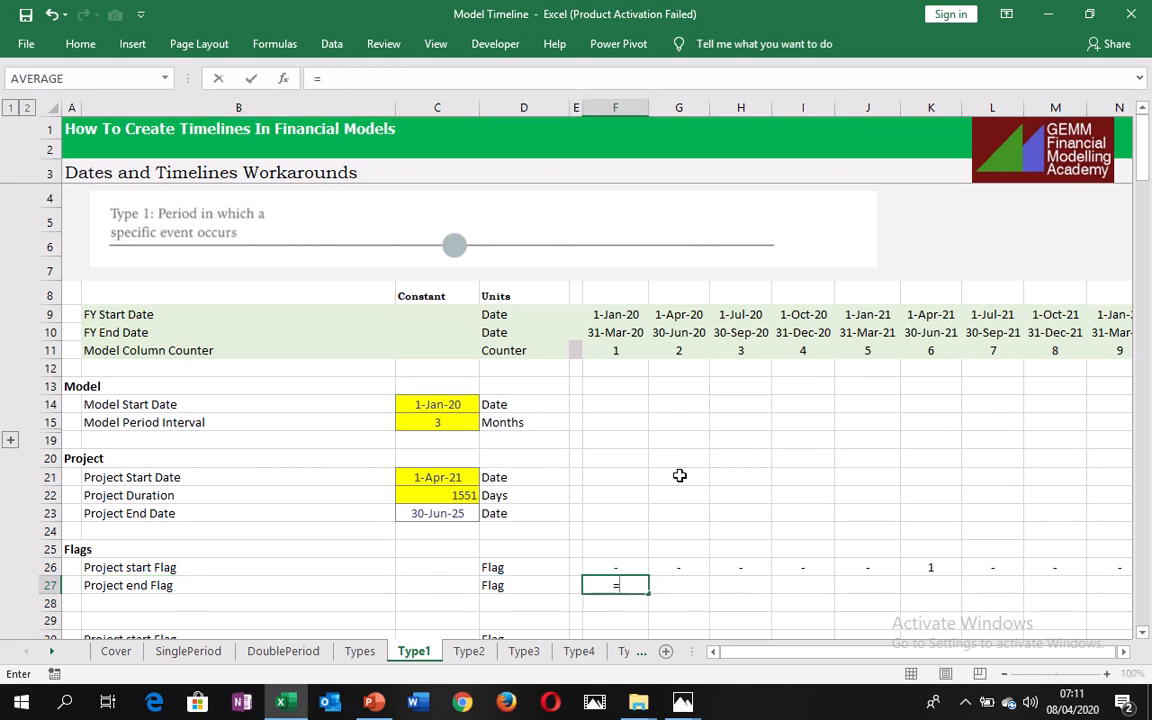
text(IF()
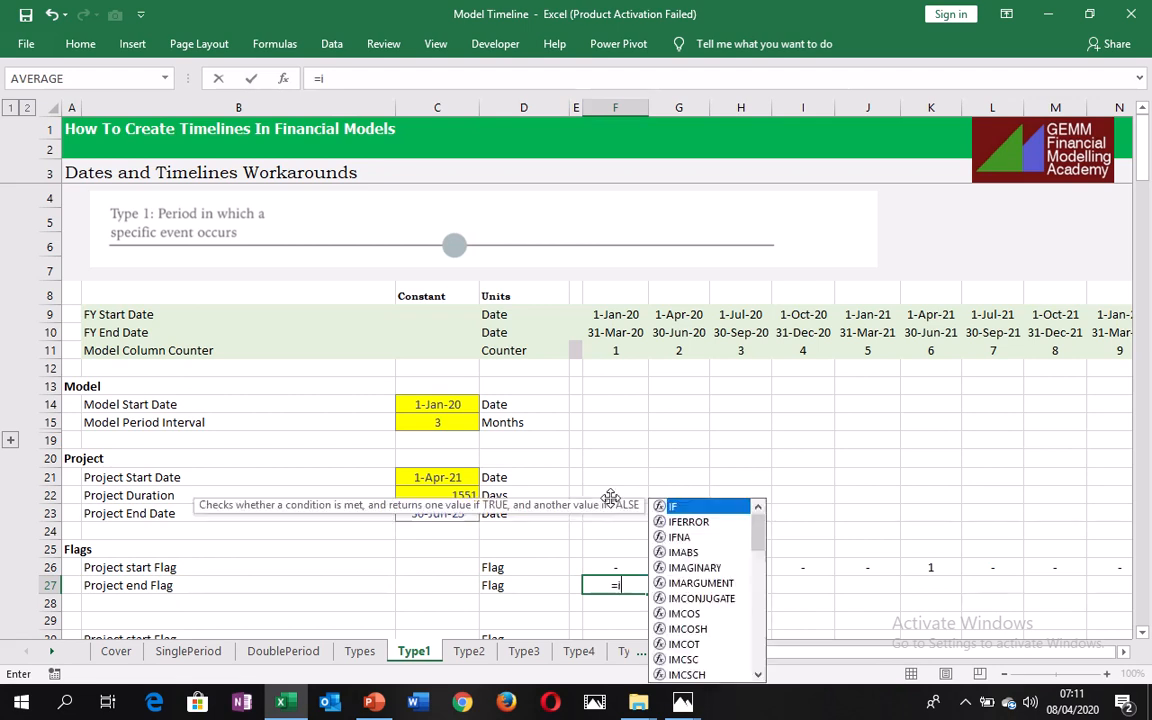
click(436, 518)
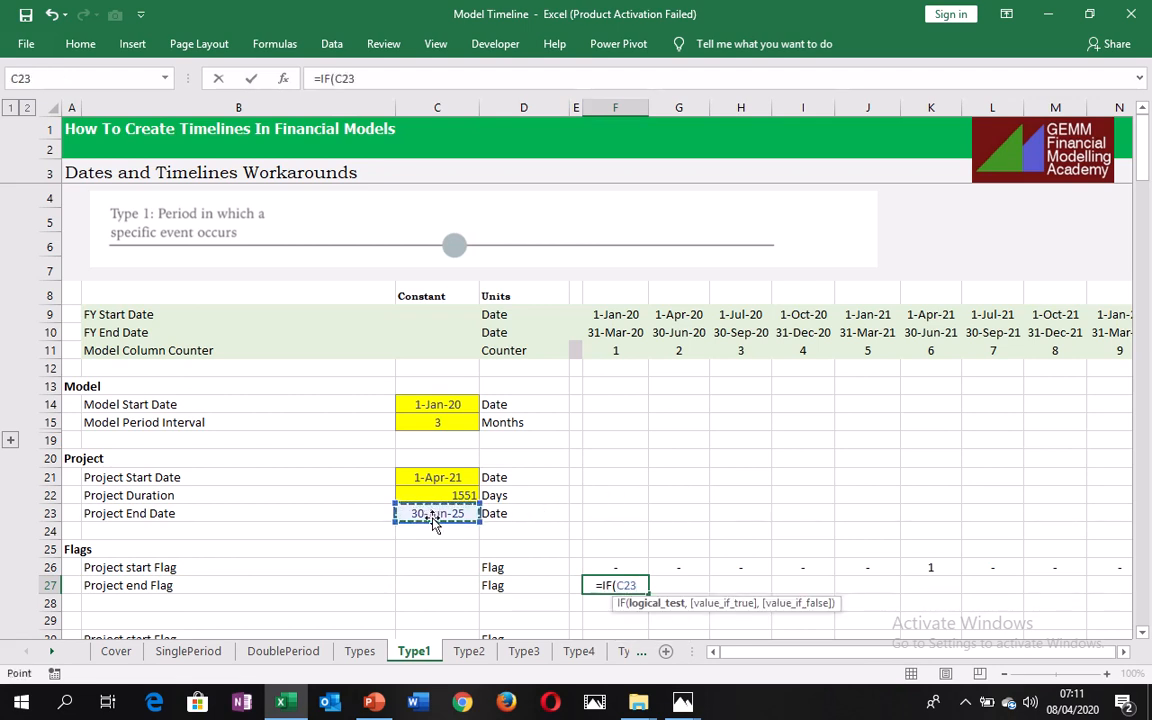
key(F4)
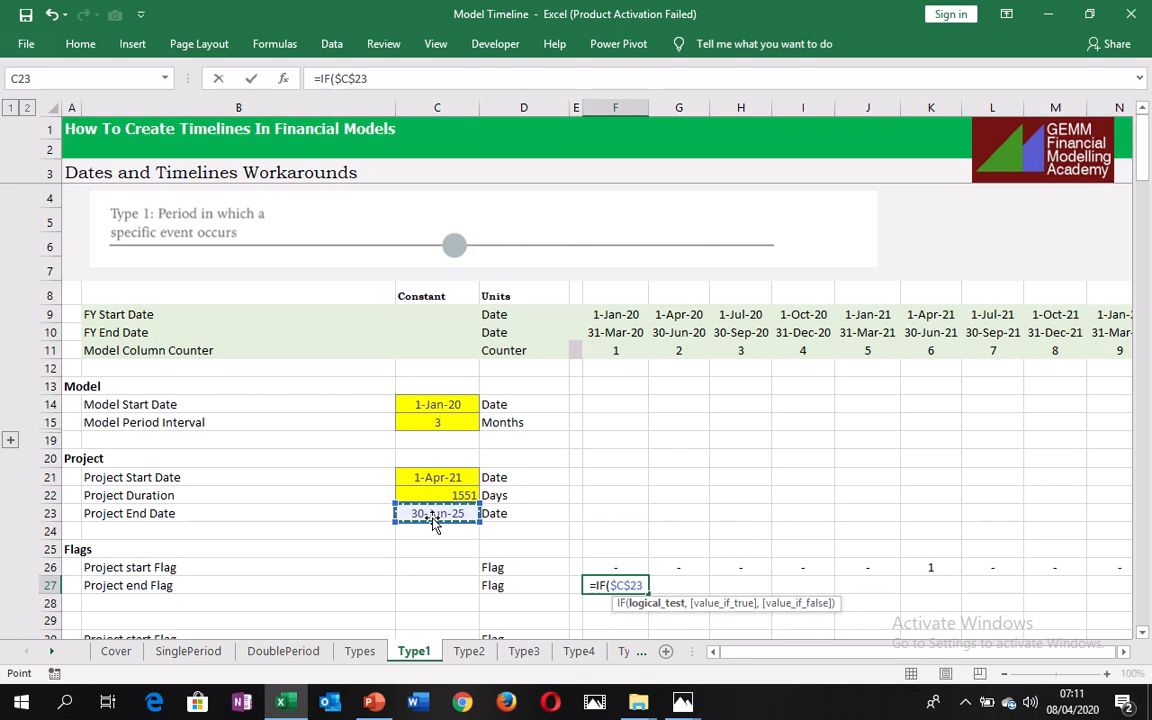
text(=)
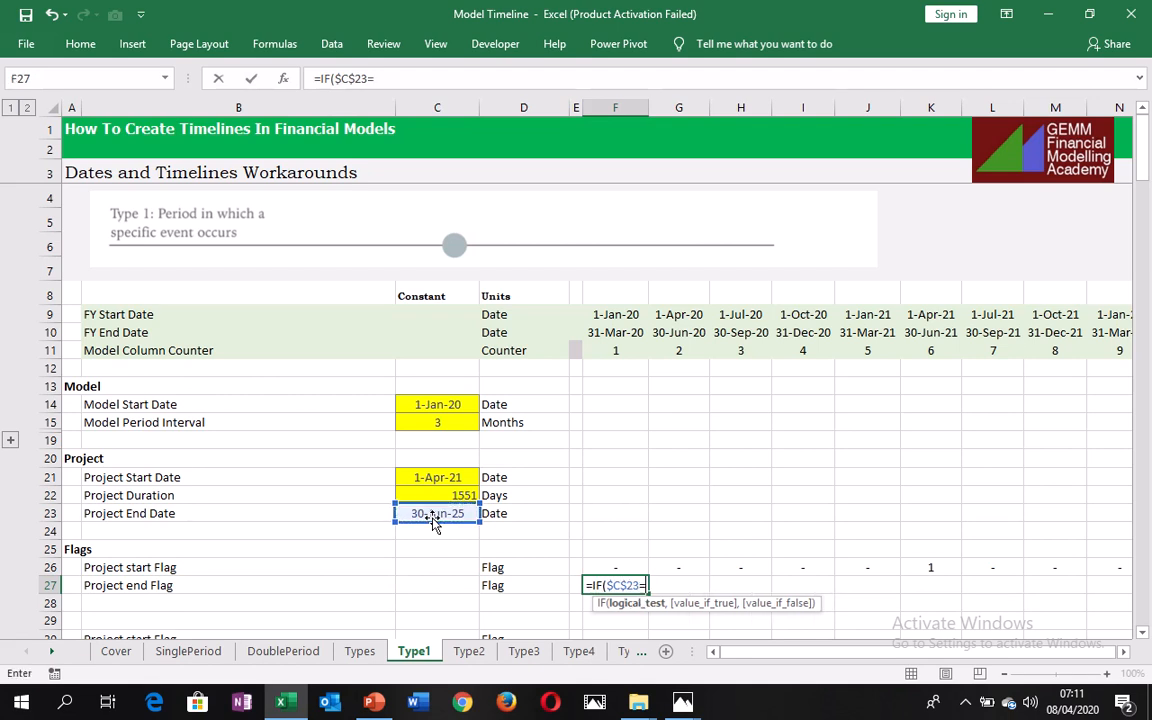
click(604, 333)
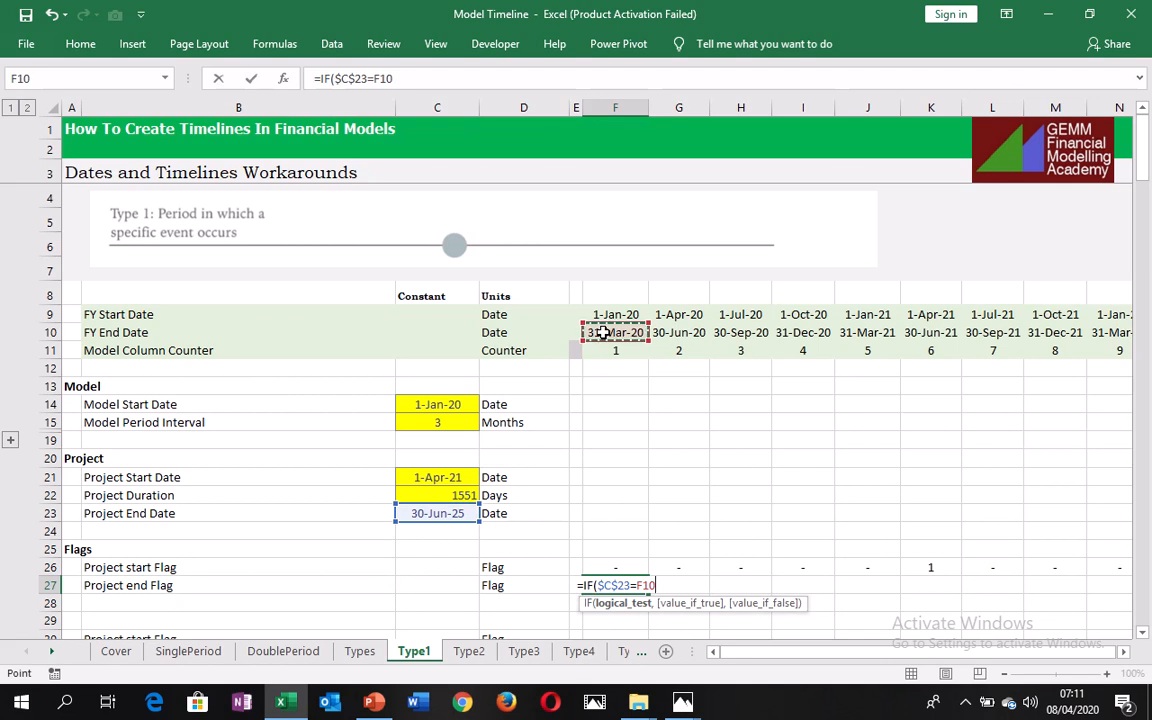
- Complete the F27 formula as =IF($C$23=F10,1,0) and fill it across row 27 to column AC
text(,)
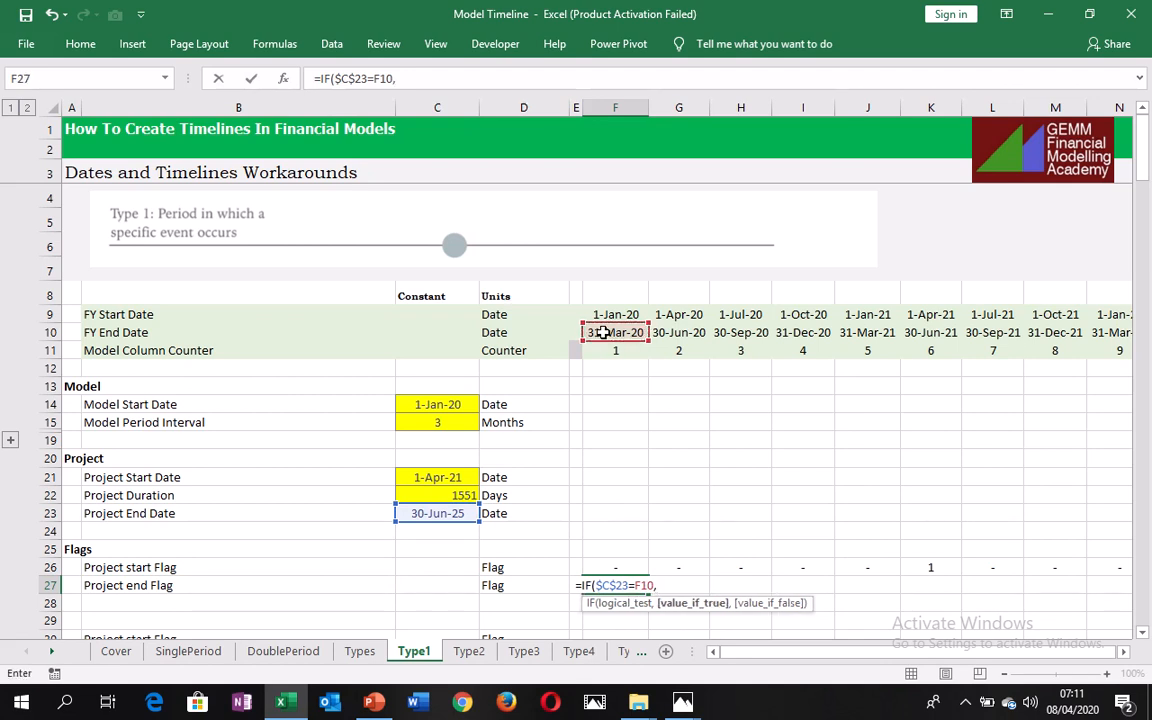
text(1,0)
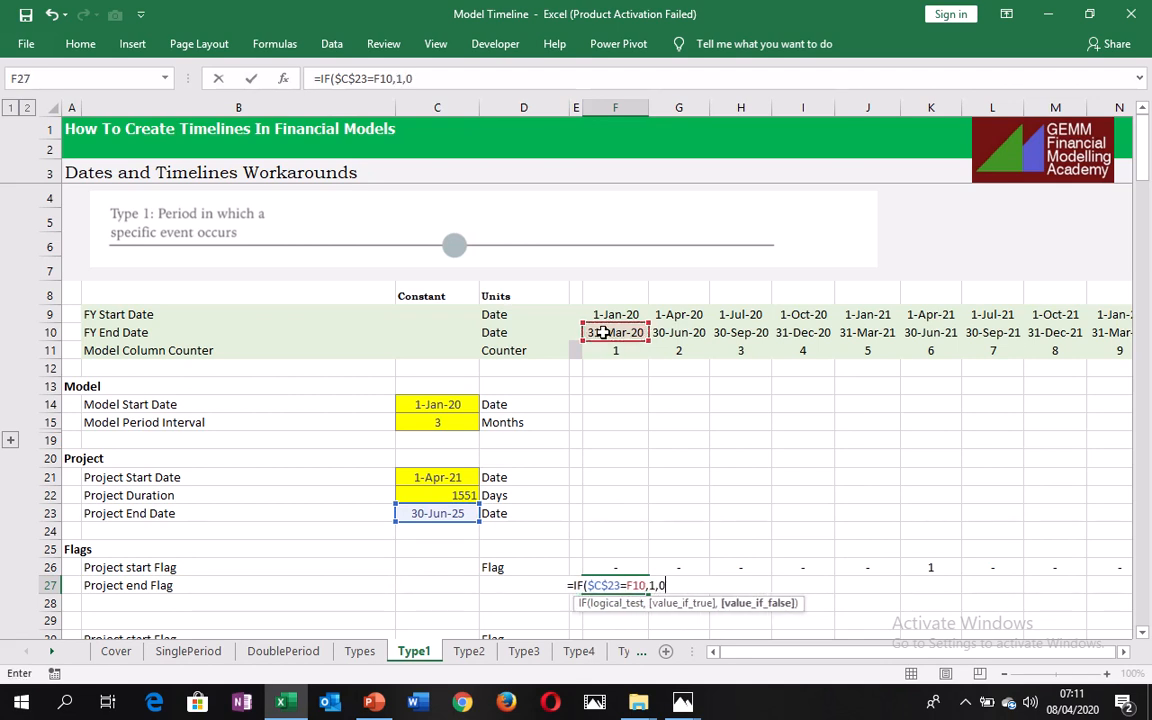
key(ctrl+Return)
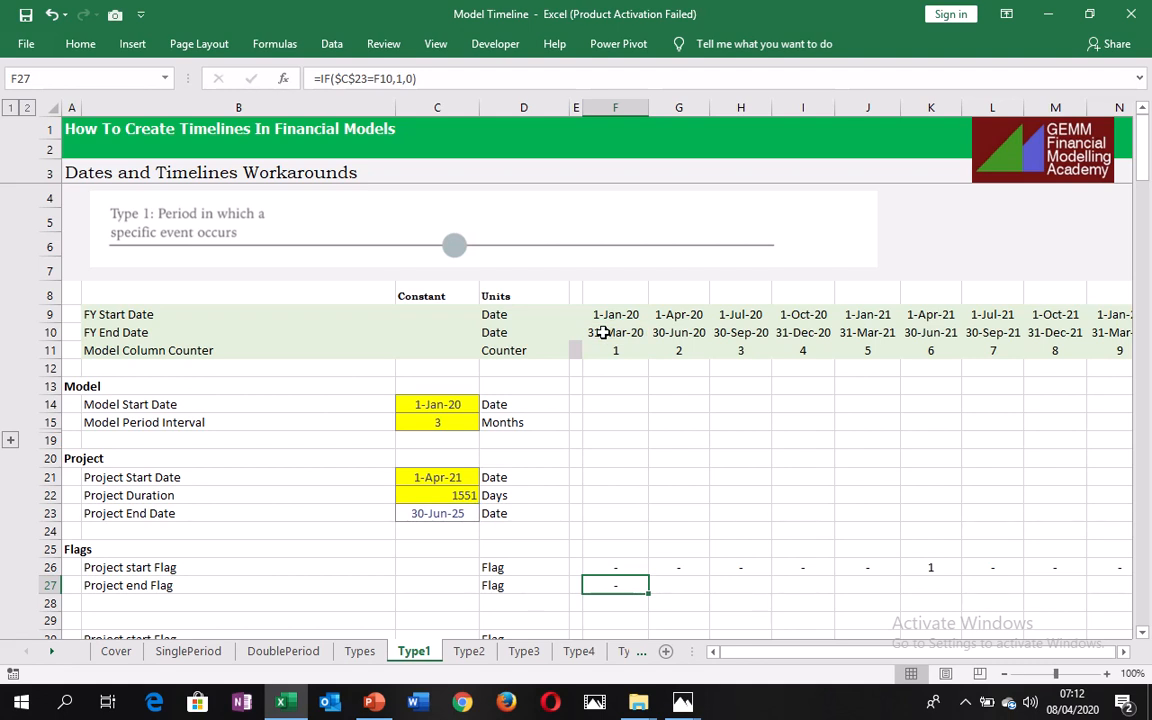
key(ctrl+shift+Right)
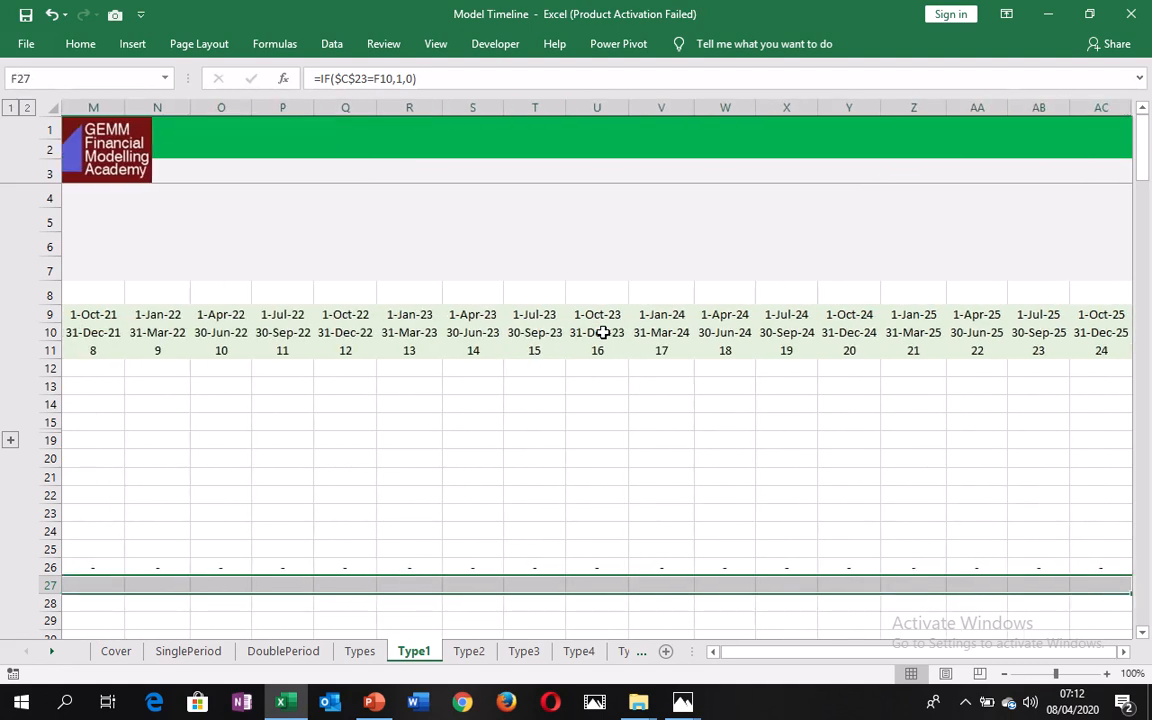
key(ctrl+r)
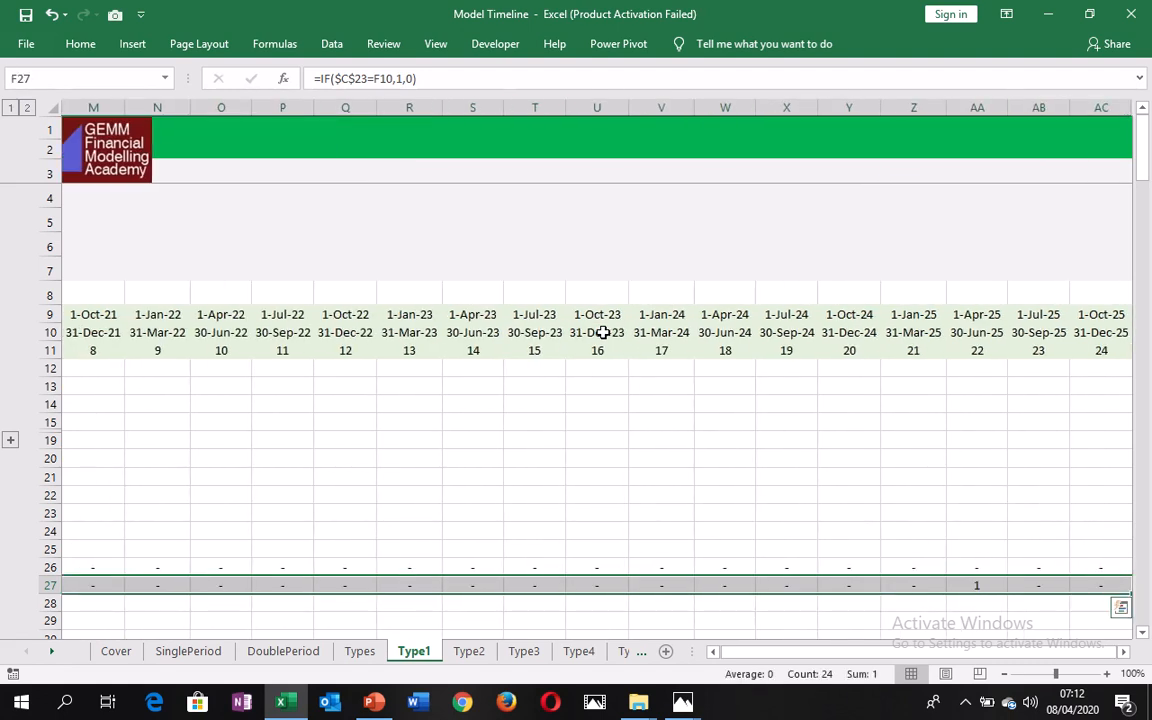
- Examine the project end flags along row 27, checking the flagged period's dates against the project end date in C23
key(Right)
key(ctrl+Right)
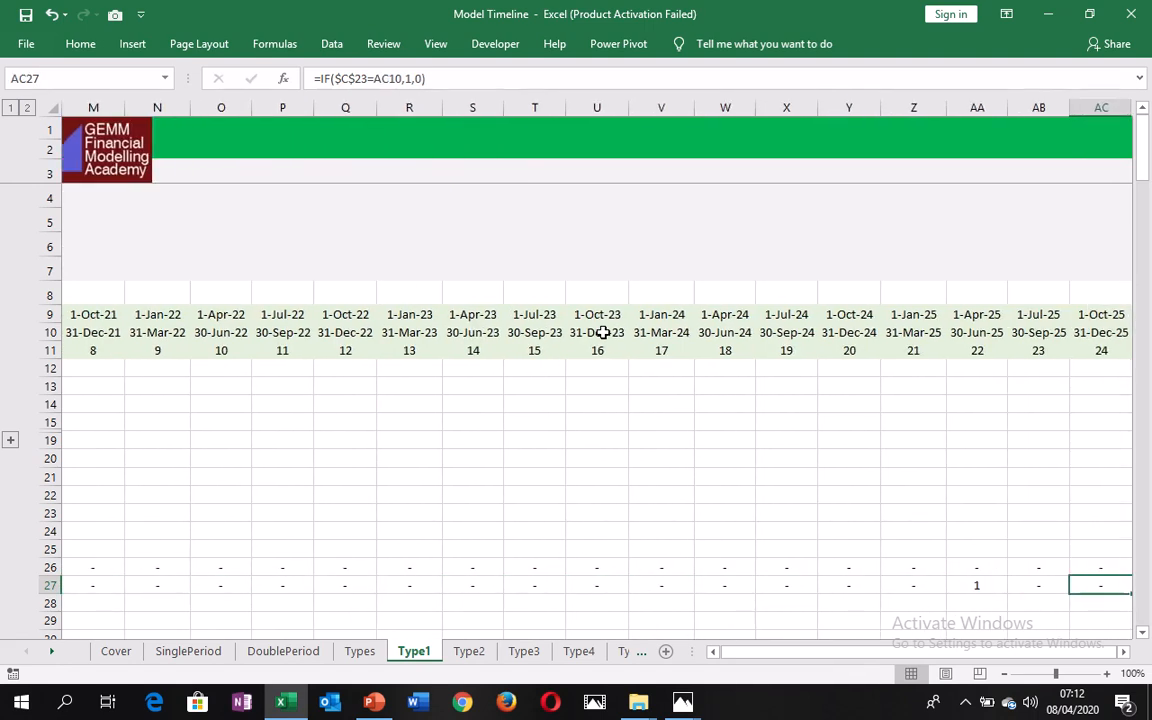
key(Left)
key(Left)
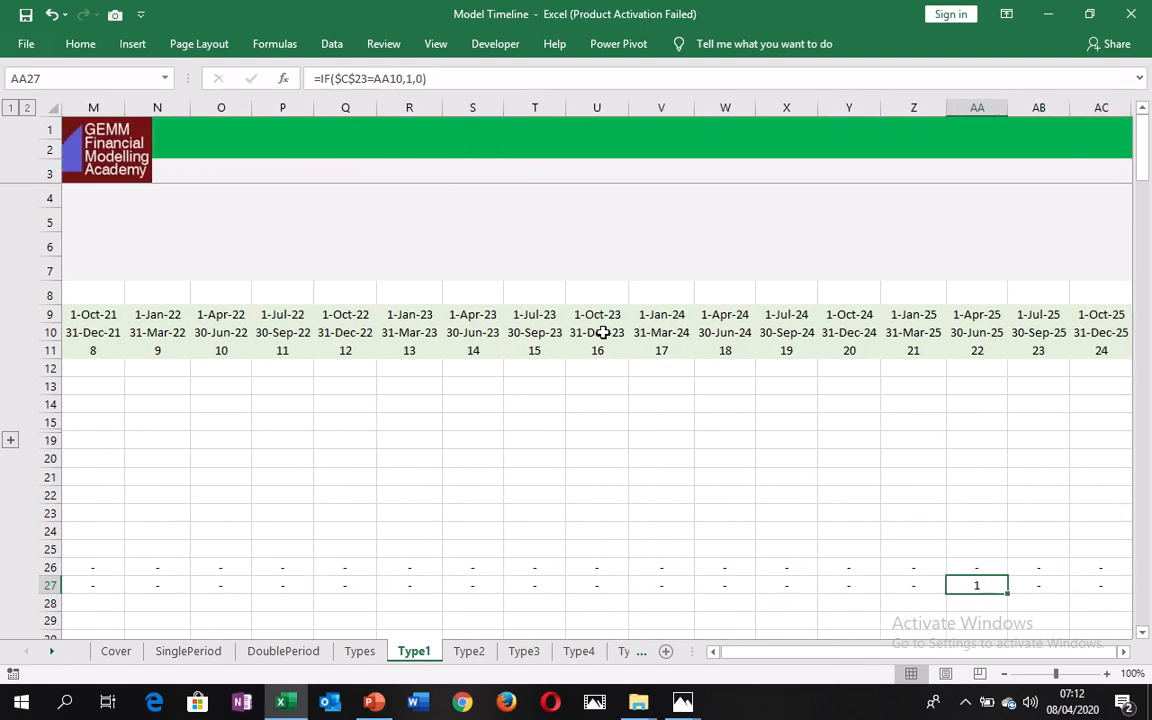
key(ctrl+space)
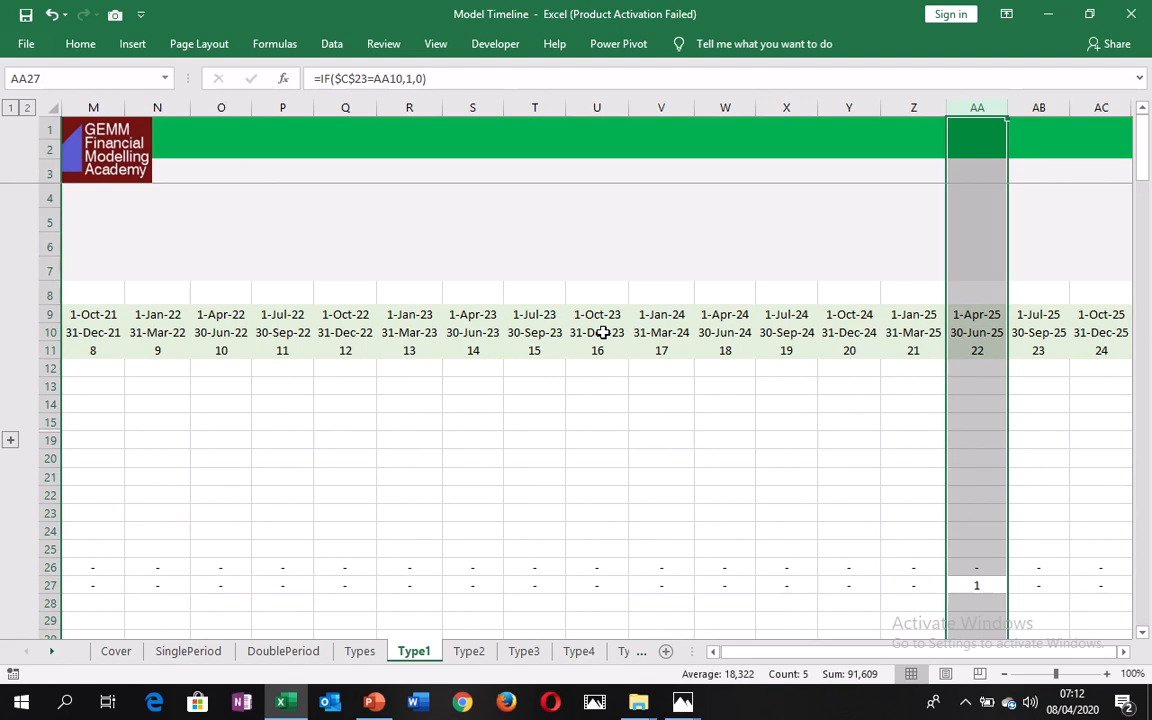
key(Down)
key(Left)
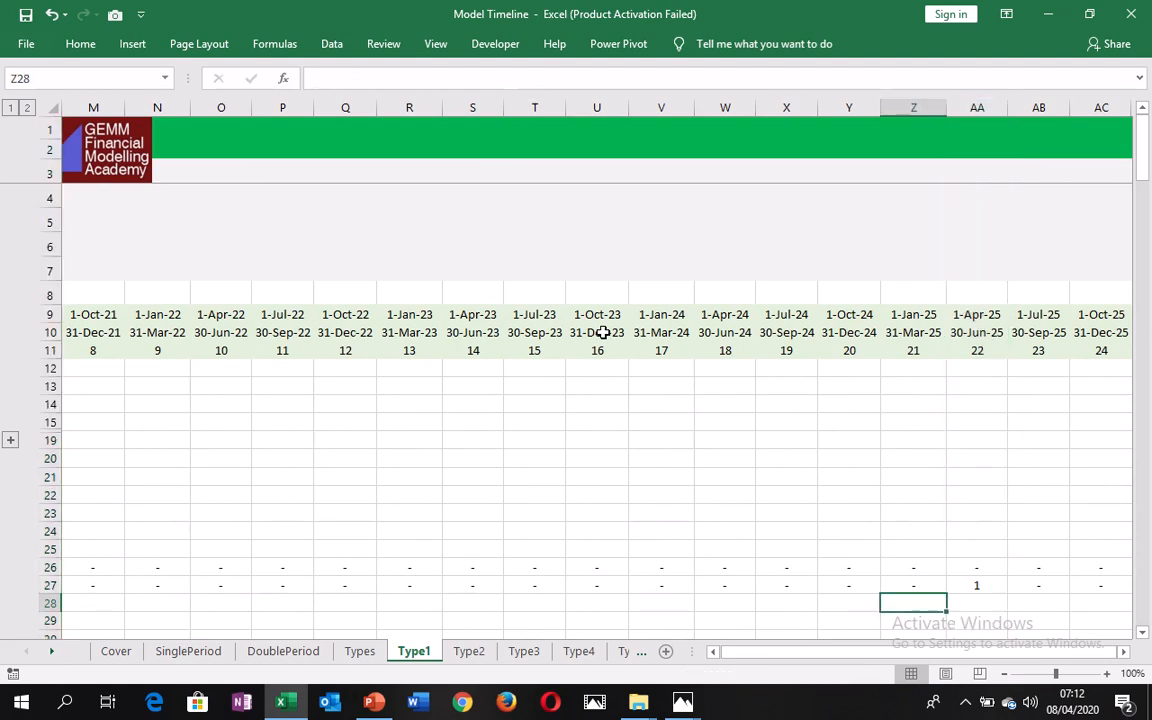
key(Home)
key(Right)
key(Right)
key(Right)
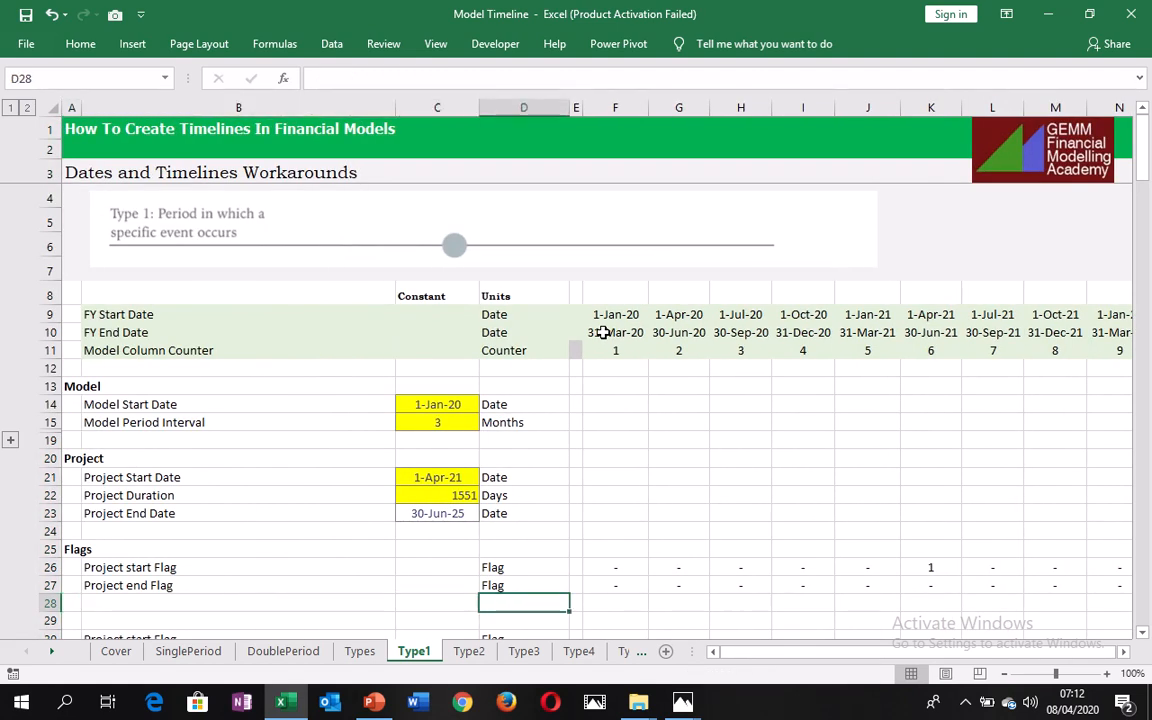
key(Left)
key(Up)
key(Up)
key(Up)
key(Up)
key(Up)
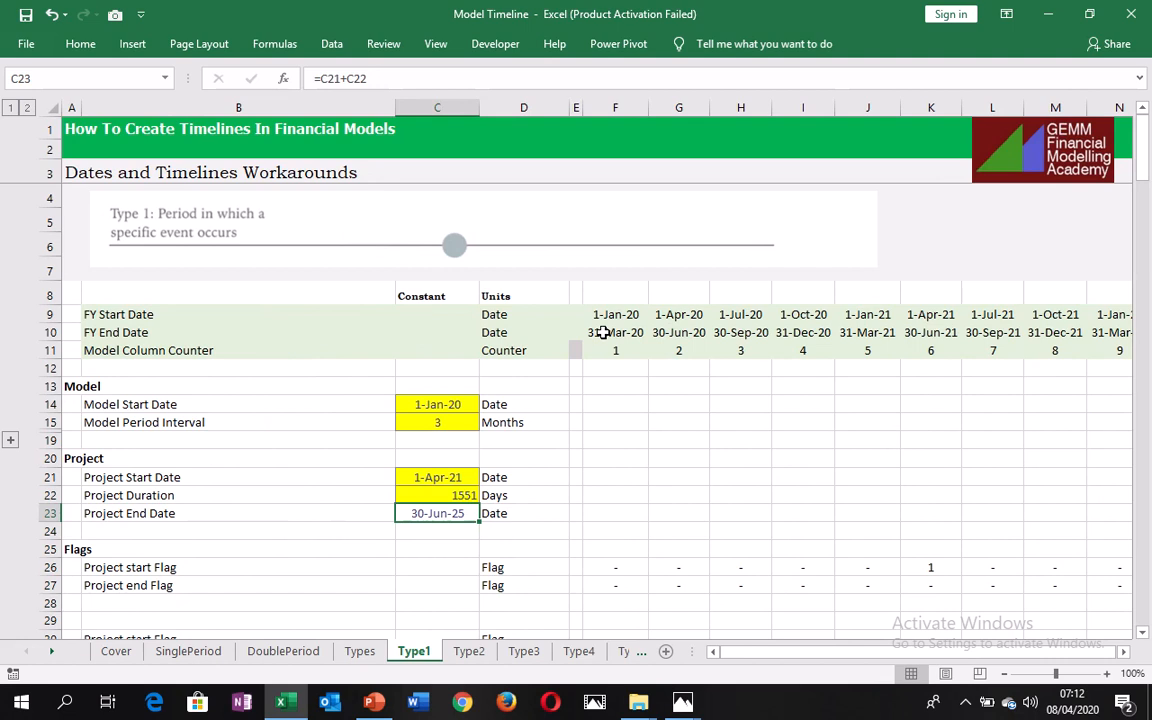
key(Down)
key(Down)
key(Down)
key(Down)
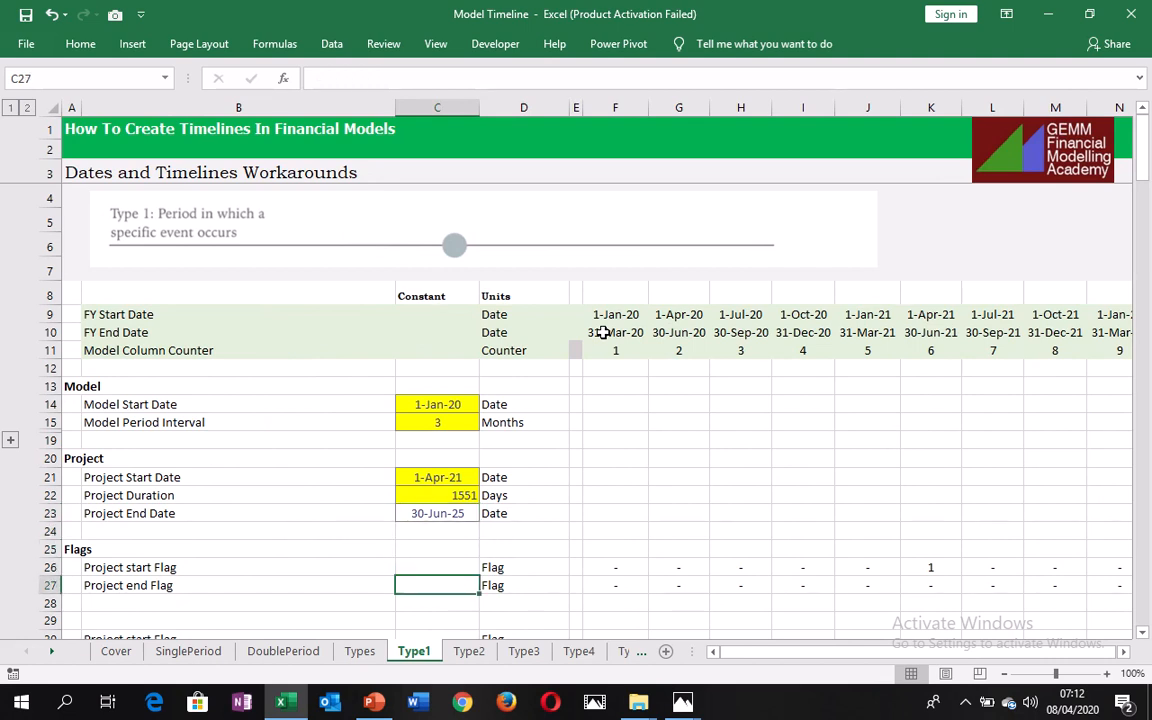
key(Down)
key(Up)
key(Up)
key(Down)
key(Down)
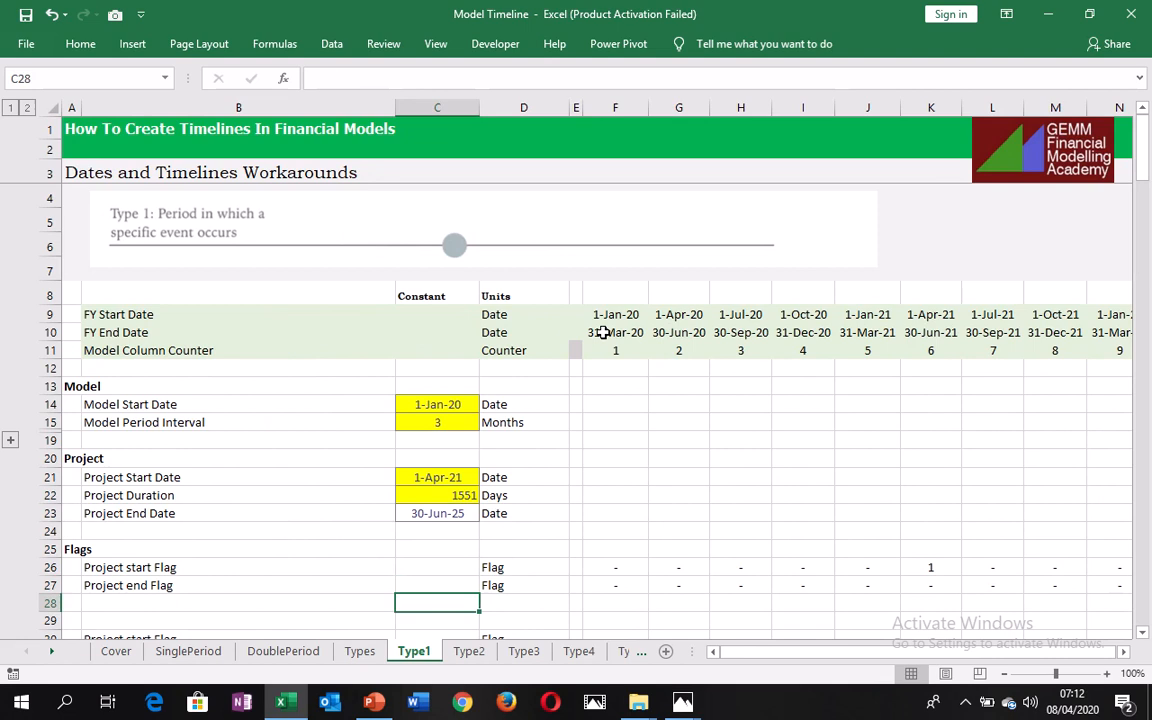
- Set the project start date in C21 to 01/08/2021
key(Up)
key(Up)
key(Up)
key(Up)
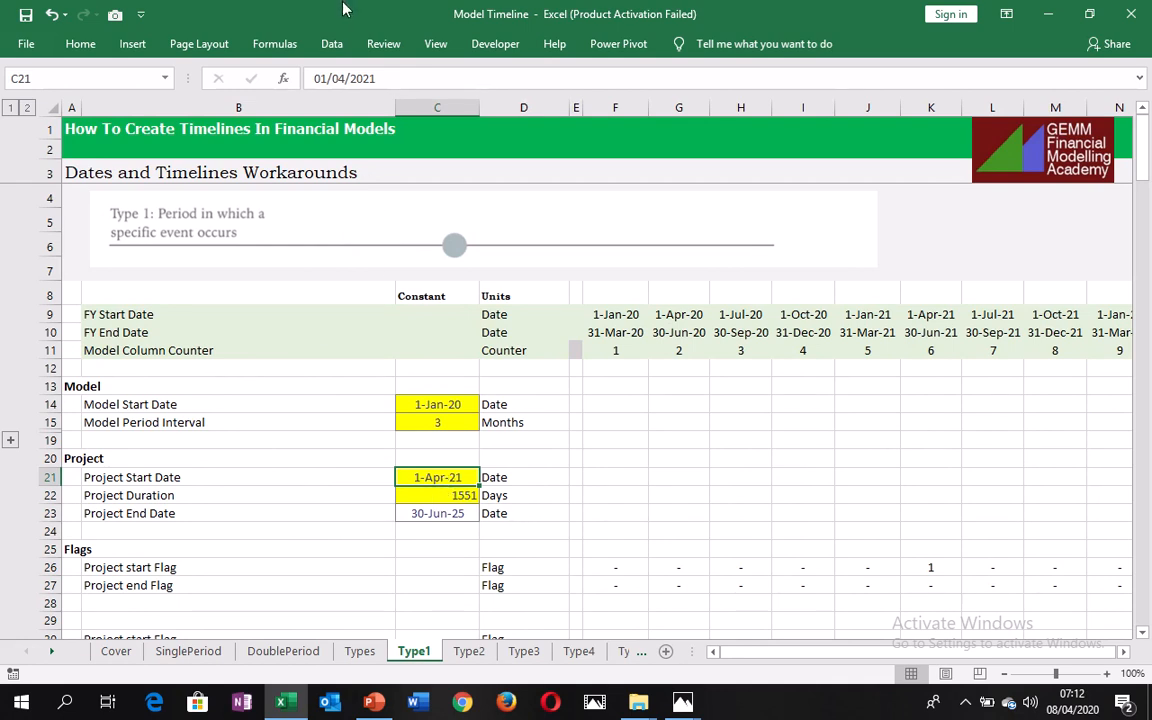
click(345, 80)
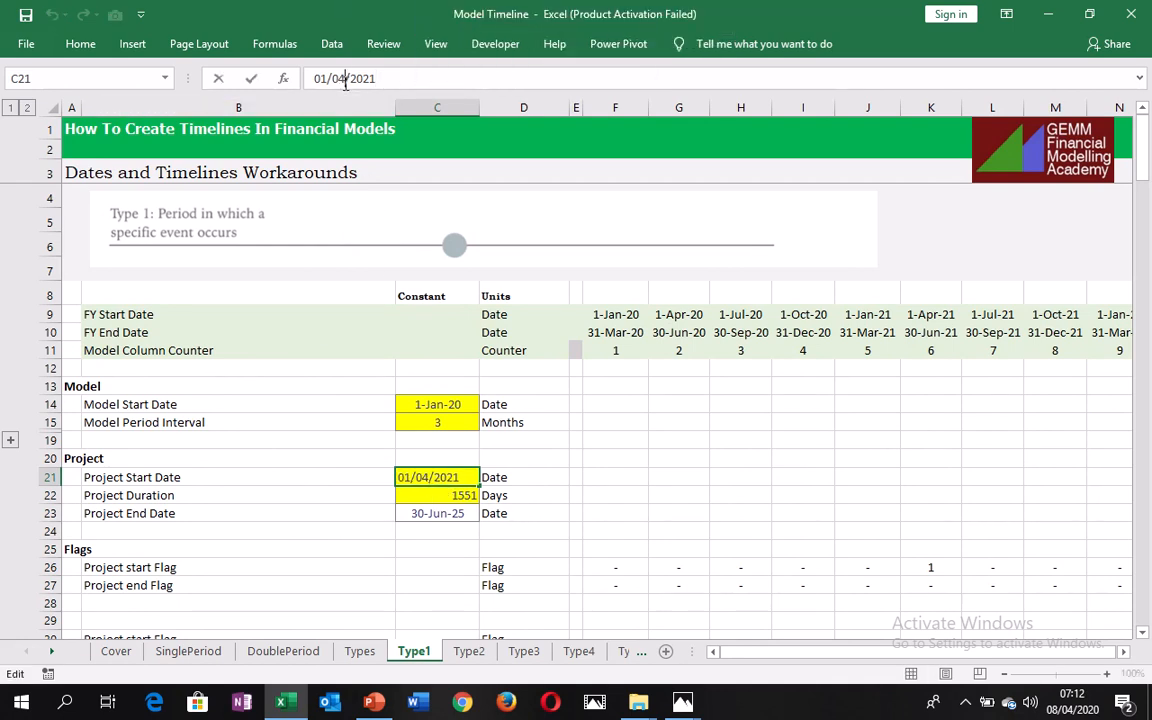
key(BackSpace)
text(8)
key(ctrl+Return)
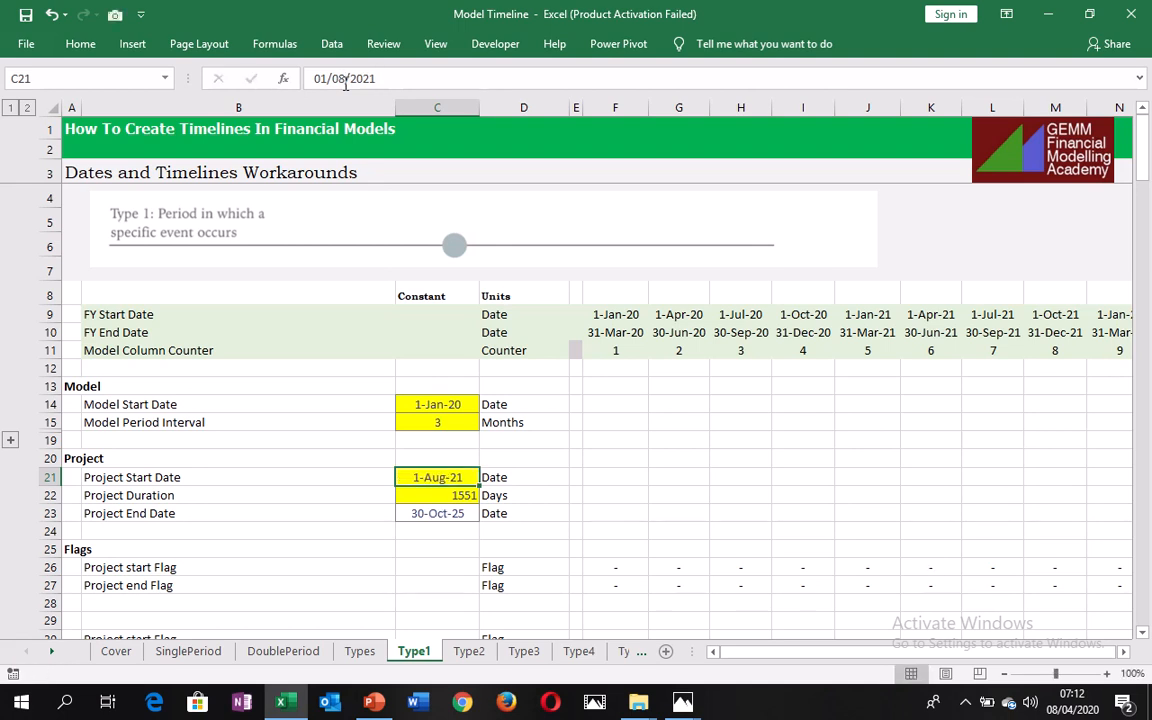
- Examine the start and end flags in rows 26 and 27 across the whole timeline to column AC for the new project dates
click(600, 565)
key(Right)
key(Right)
key(Right)
key(Right)
key(Right)
key(Right)
key(Right)
key(Right)
key(Right)
key(Right)
key(Right)
key(Right)
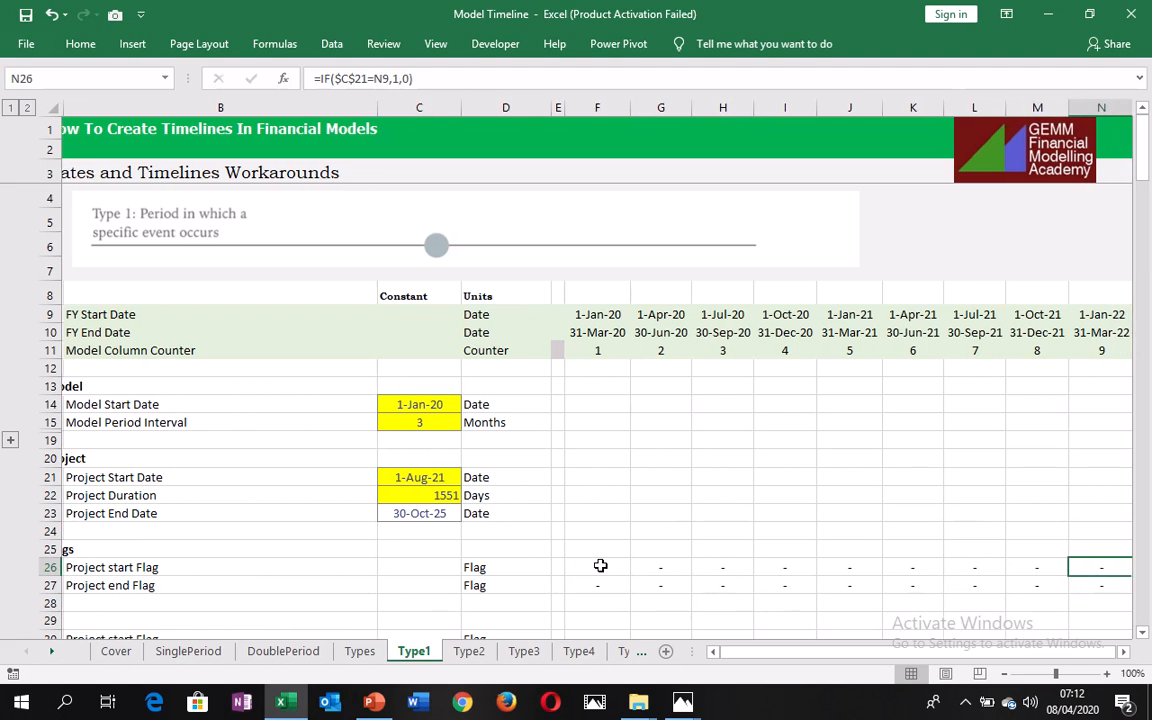
key(Right)
key(Right)
key(Right)
key(Right)
key(Right)
key(Right)
key(Right)
key(Right)
key(Right)
key(Right)
key(Right)
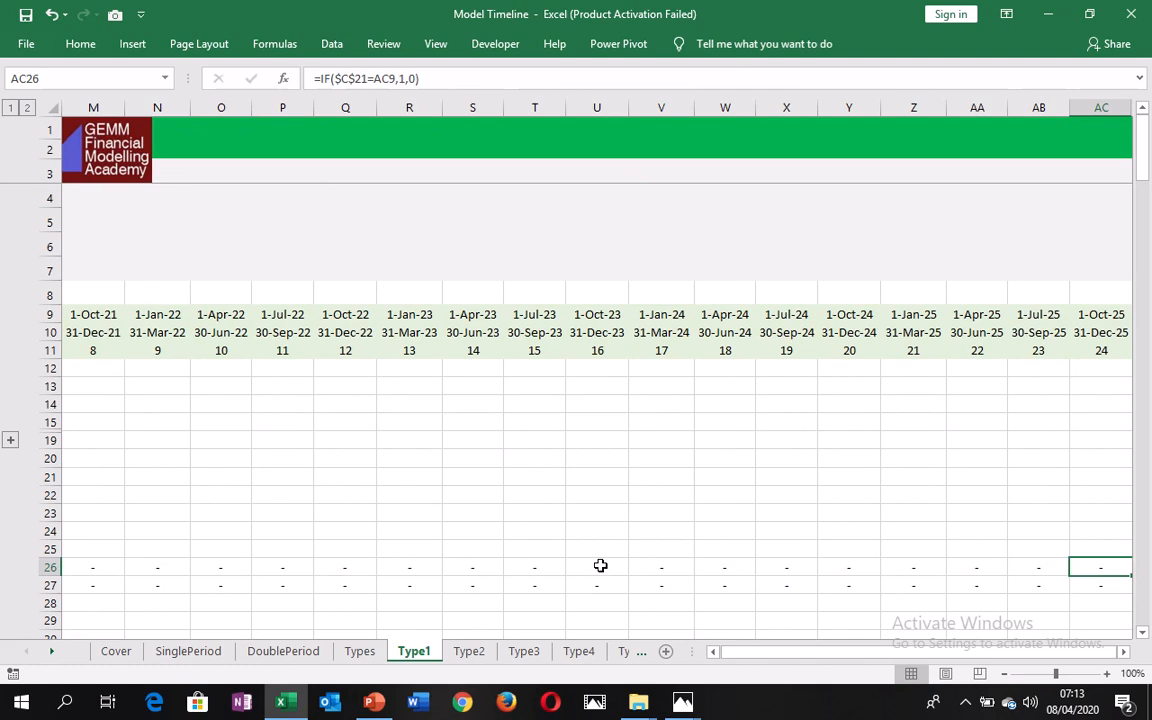
key(Left)
key(Left)
key(Left)
key(Left)
key(Left)
key(Left)
key(Left)
key(Left)
key(Left)
key(Left)
key(Left)
key(Left)
key(Left)
key(Left)
key(Left)
key(Left)
key(Left)
key(Left)
key(Left)
key(Left)
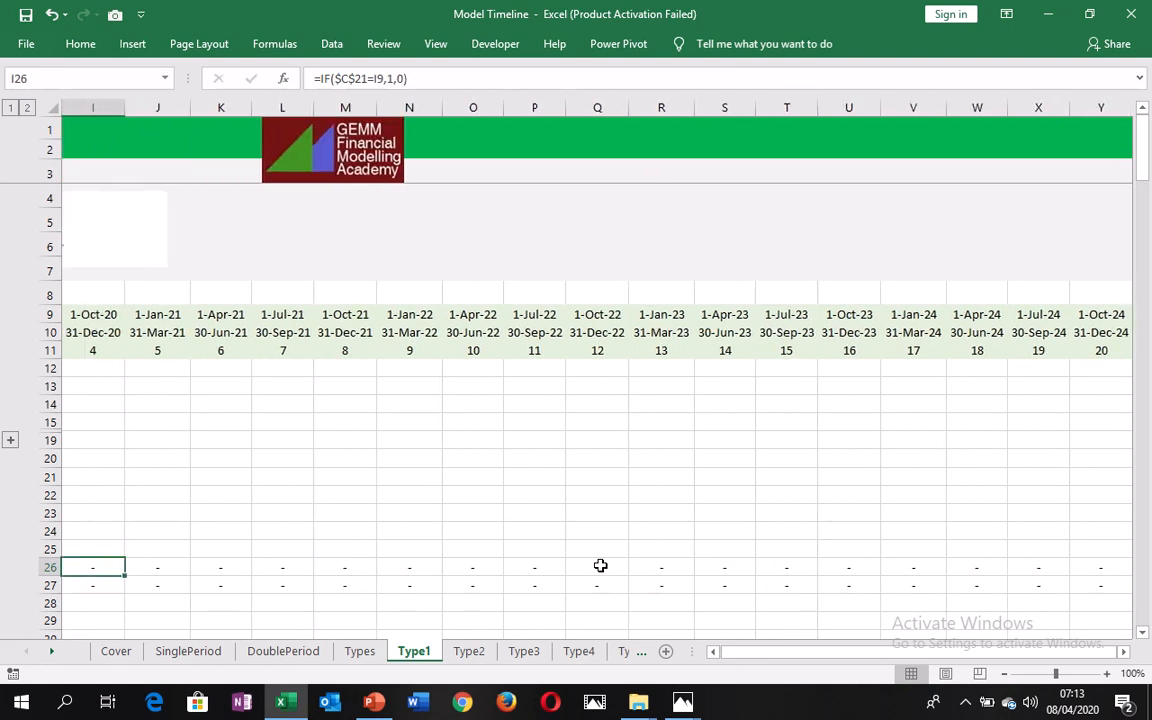
key(Left)
key(Left)
key(Left)
key(Left)
key(Left)
key(Left)
key(Left)
key(Left)
key(Right)
key(Right)
key(Right)
key(Right)
key(Right)
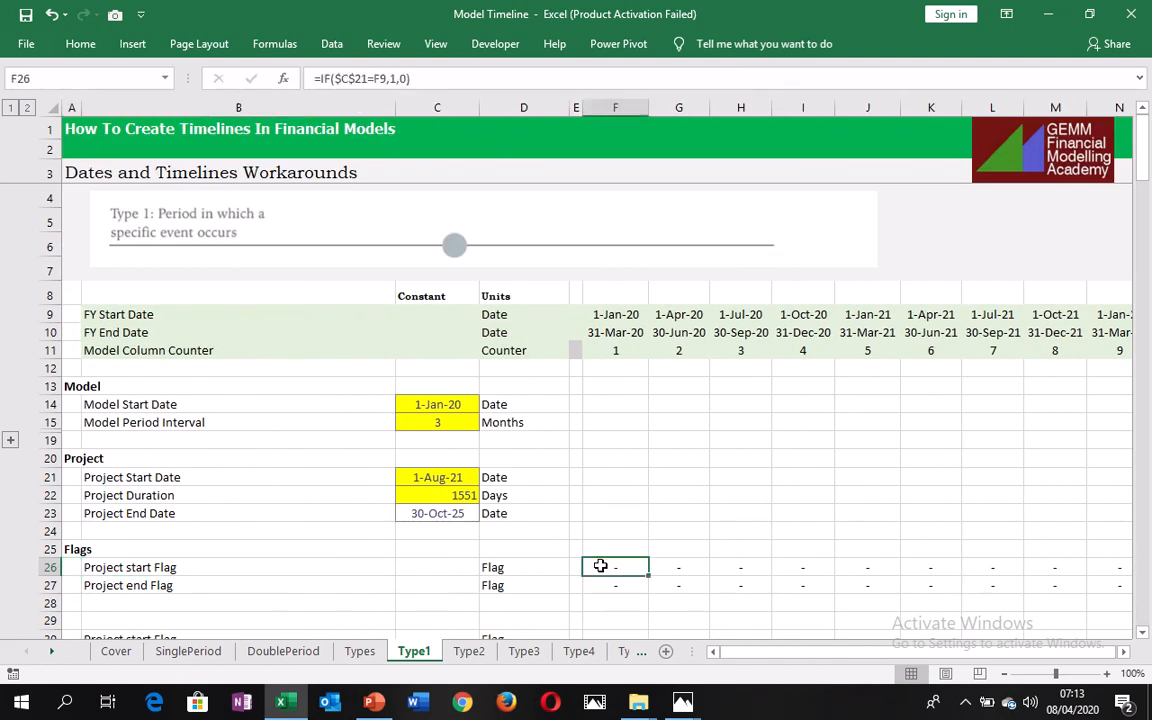
key(Right)
key(Right)
key(Left)
key(Left)
key(Down)
key(Down)
key(Up)
key(Up)
- Start an IF formula with a nested AND test in F30, the first period of the second project start flag row
key(Down)
key(Down)
key(Down)
key(Down)
key(Down)
key(Down)
key(Down)
key(Down)
key(Down)
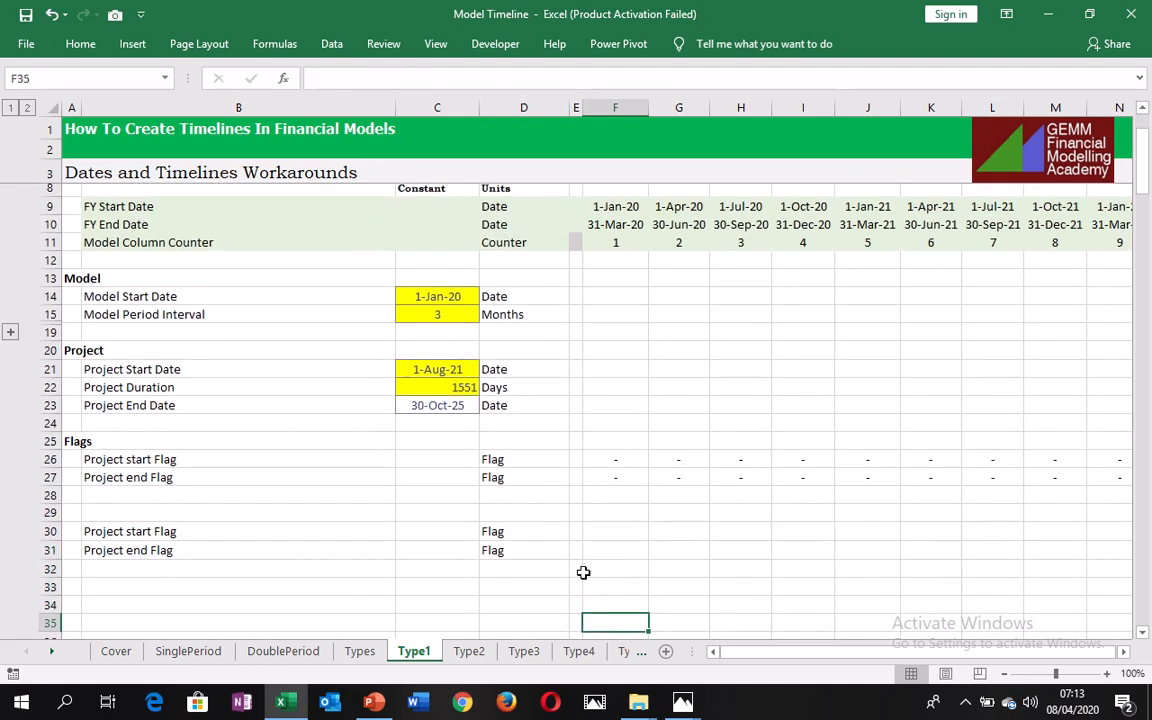
key(Up)
key(Up)
key(Up)
key(Up)
key(Up)
key(Down)
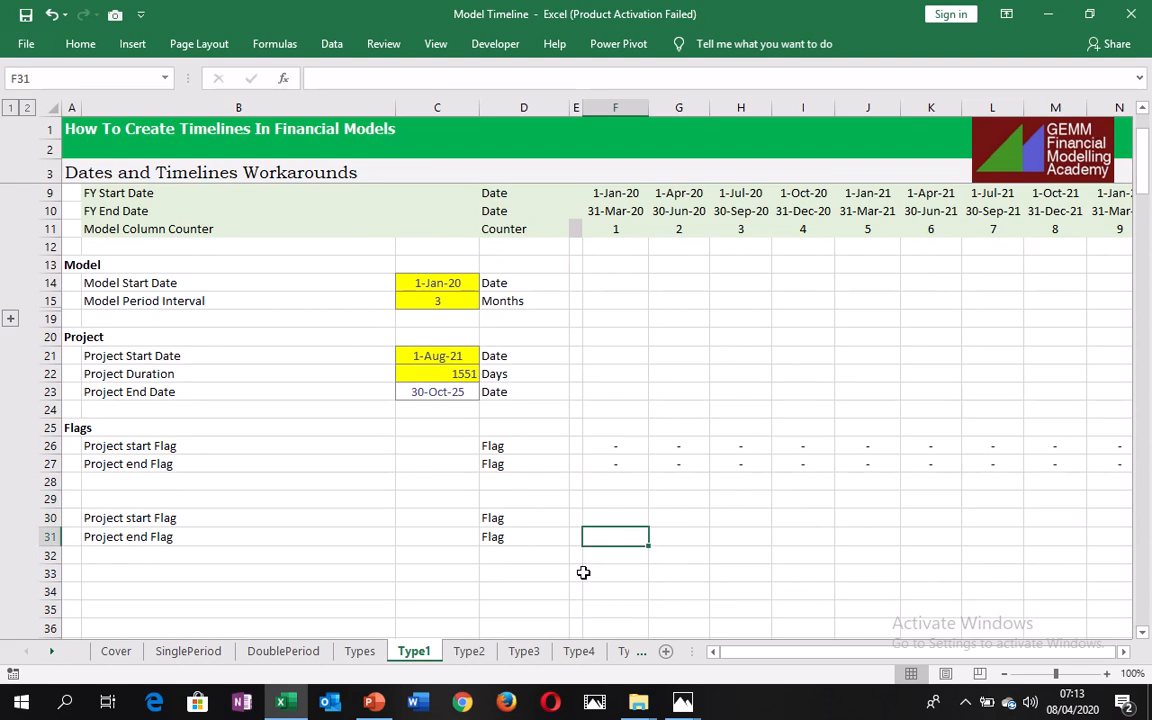
key(Up)
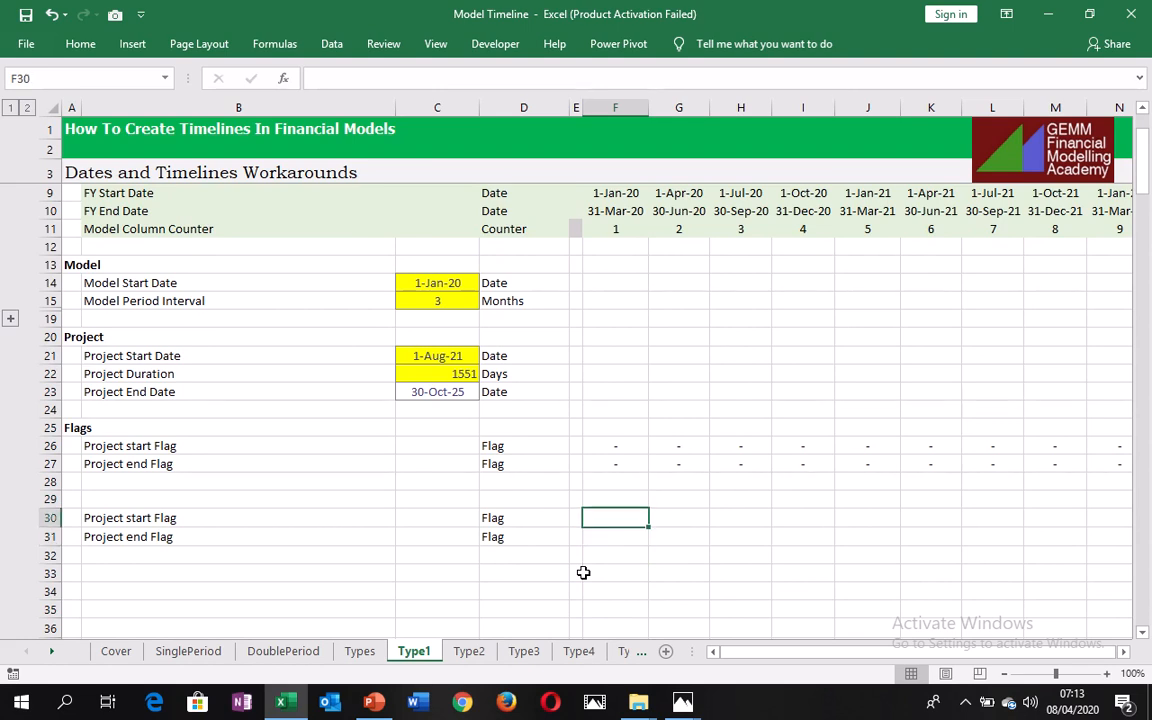
text(=)
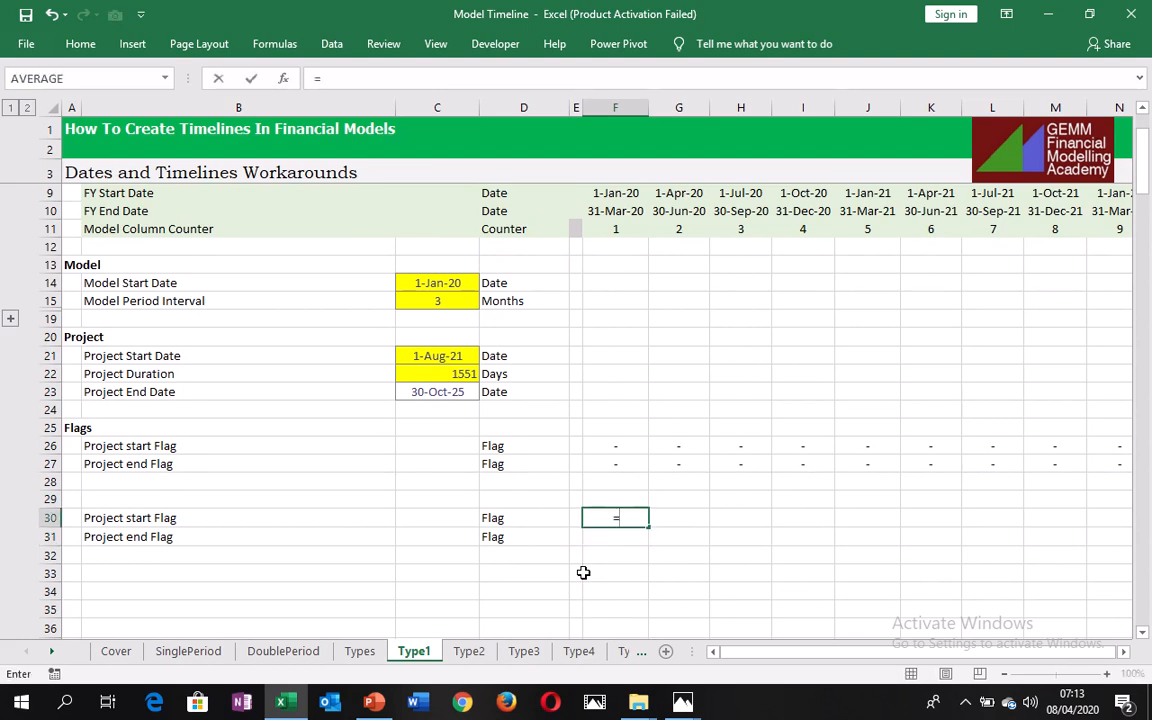
text(if)
key(Tab)
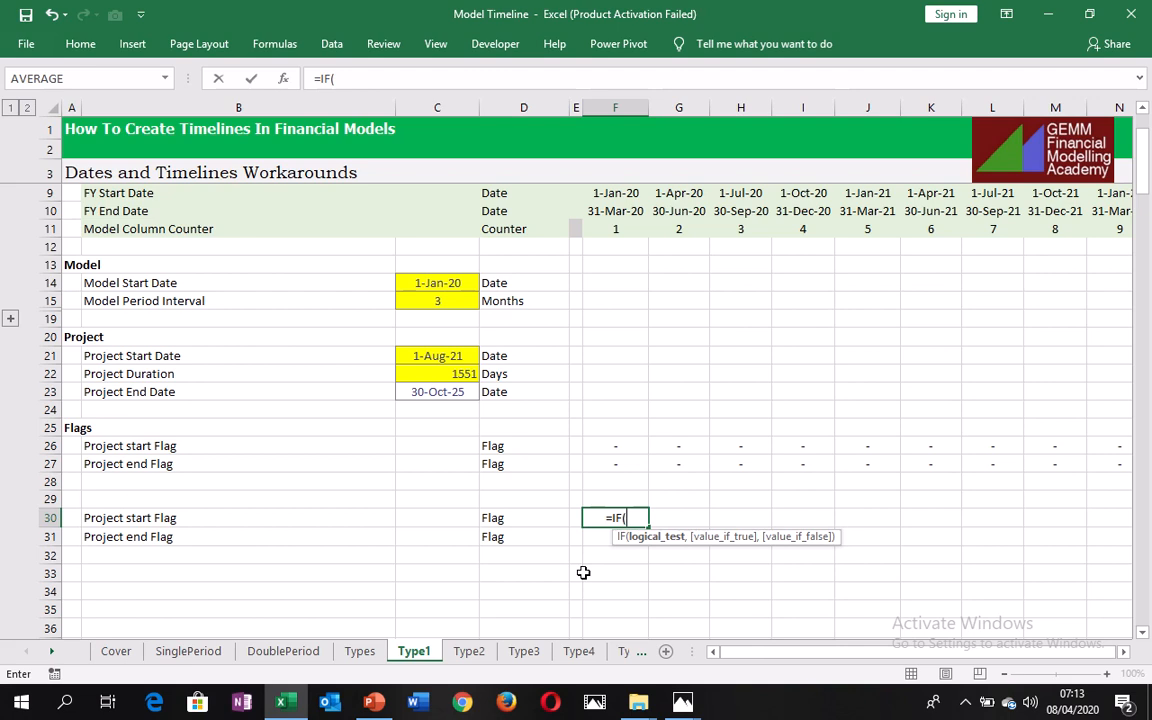
text(an)
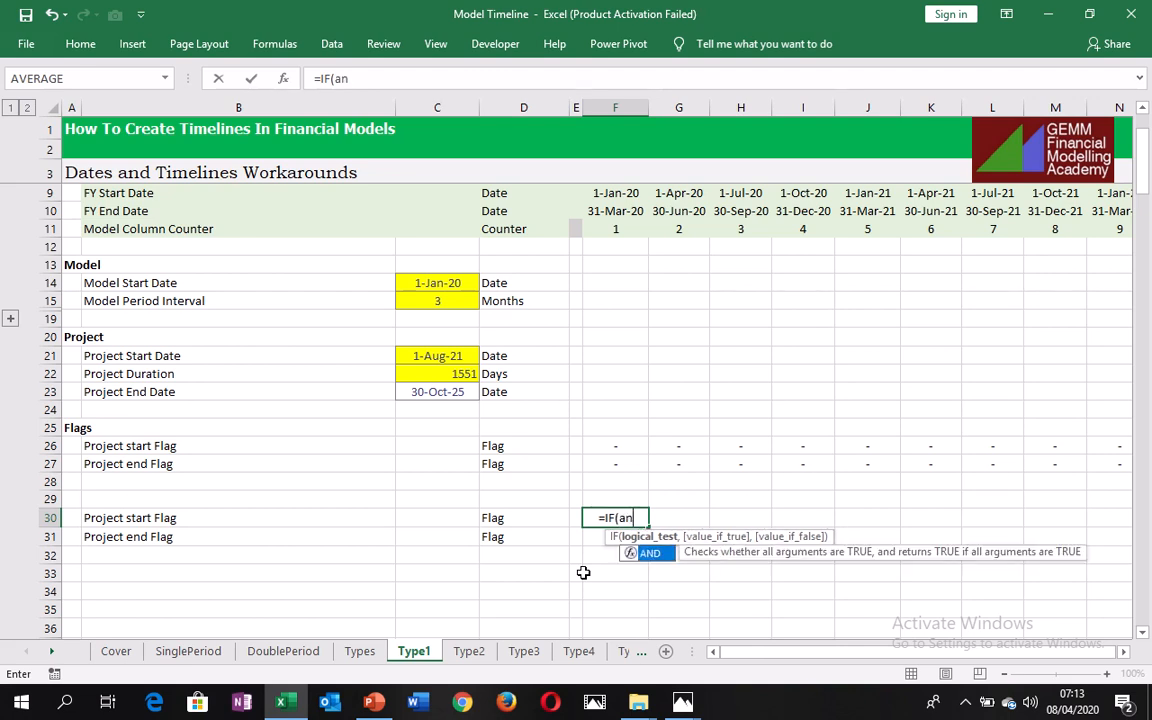
text(d()
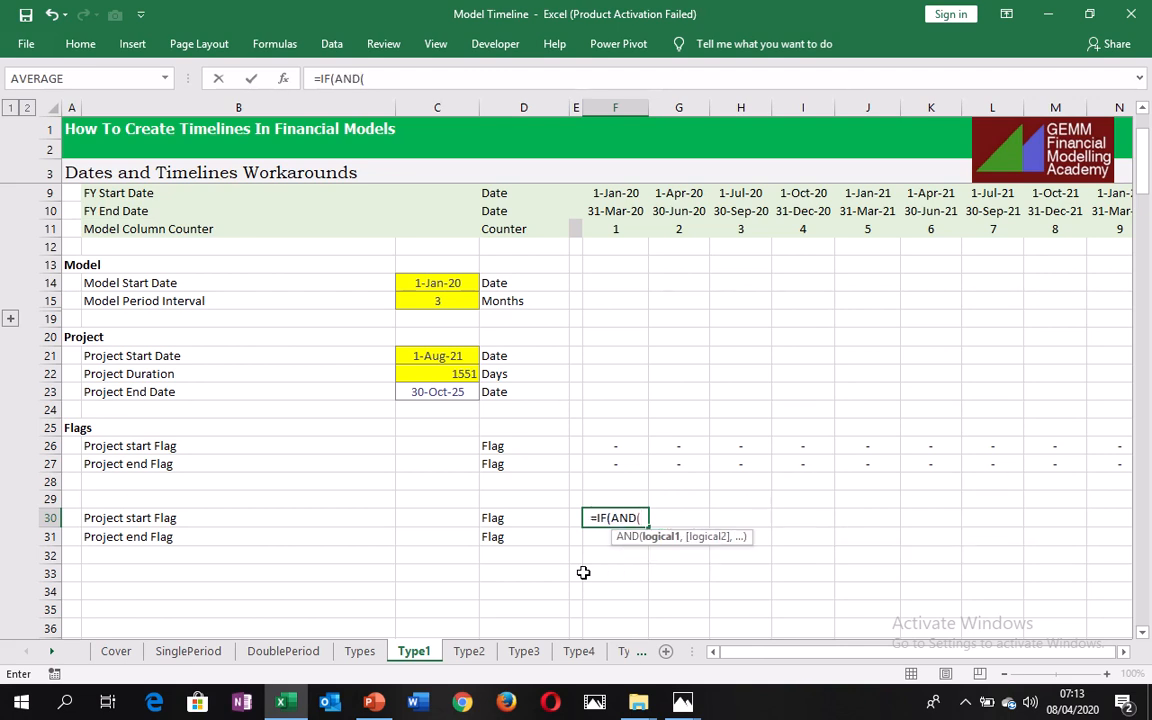
- Enter $C$21>=F9 as the first AND condition, comparing the fixed project start date with the period's start date
click(455, 357)
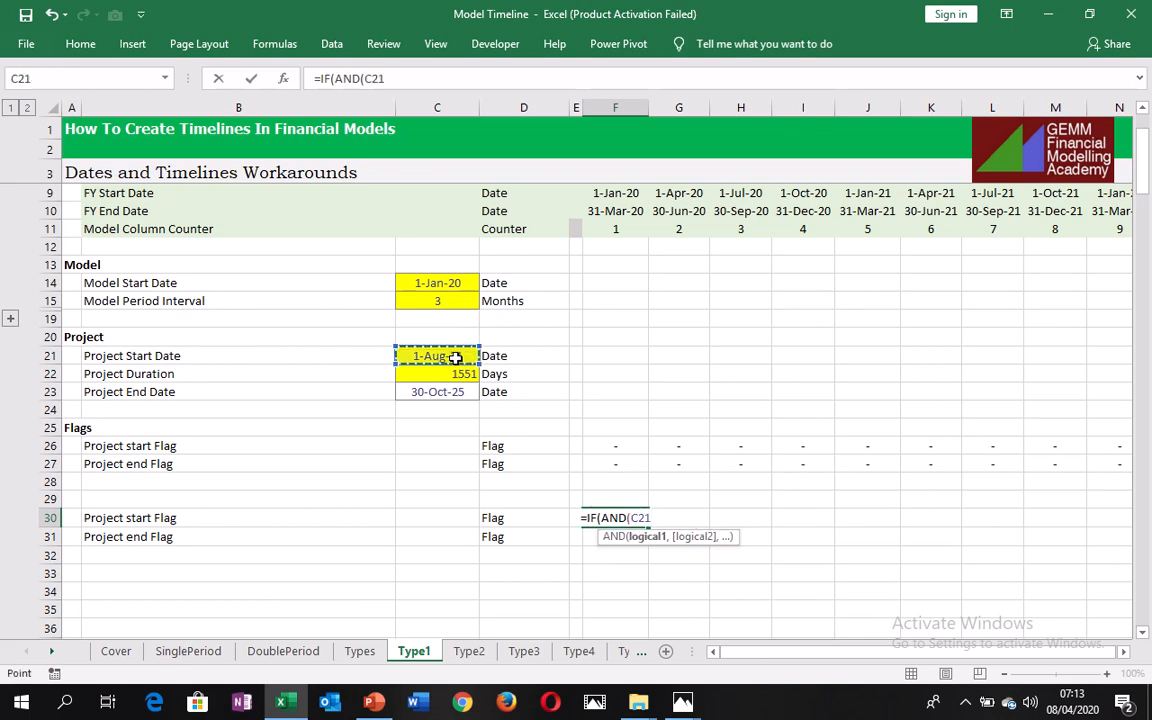
key(F4)
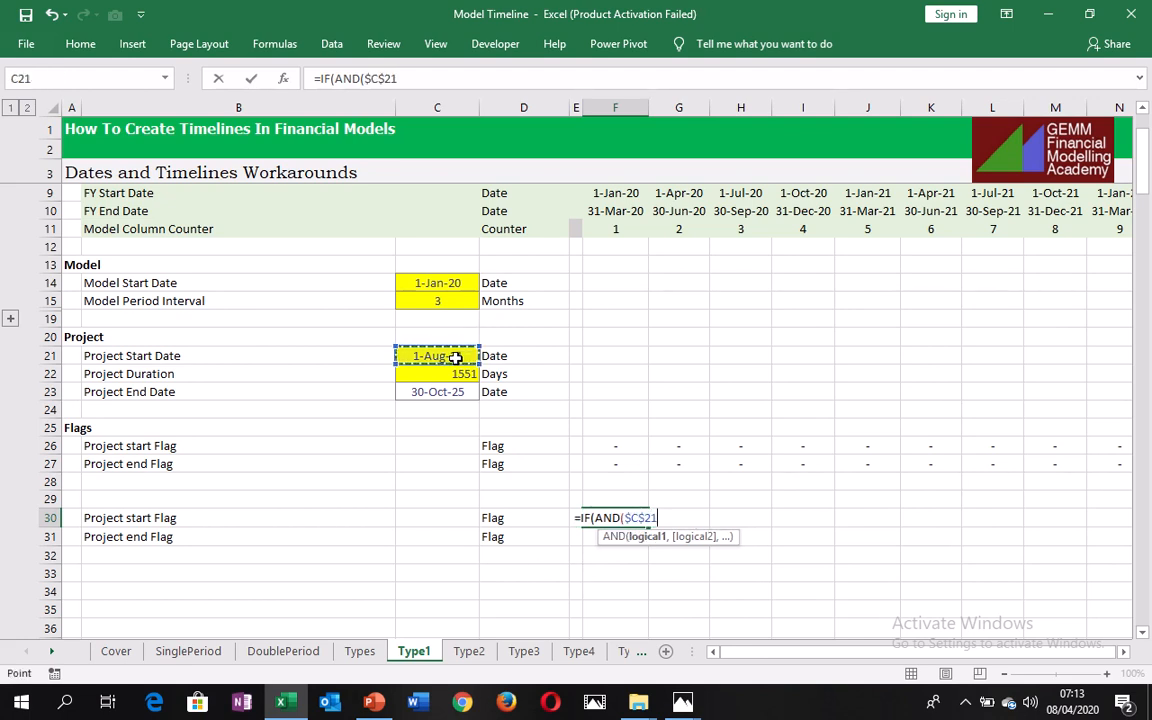
text(>)
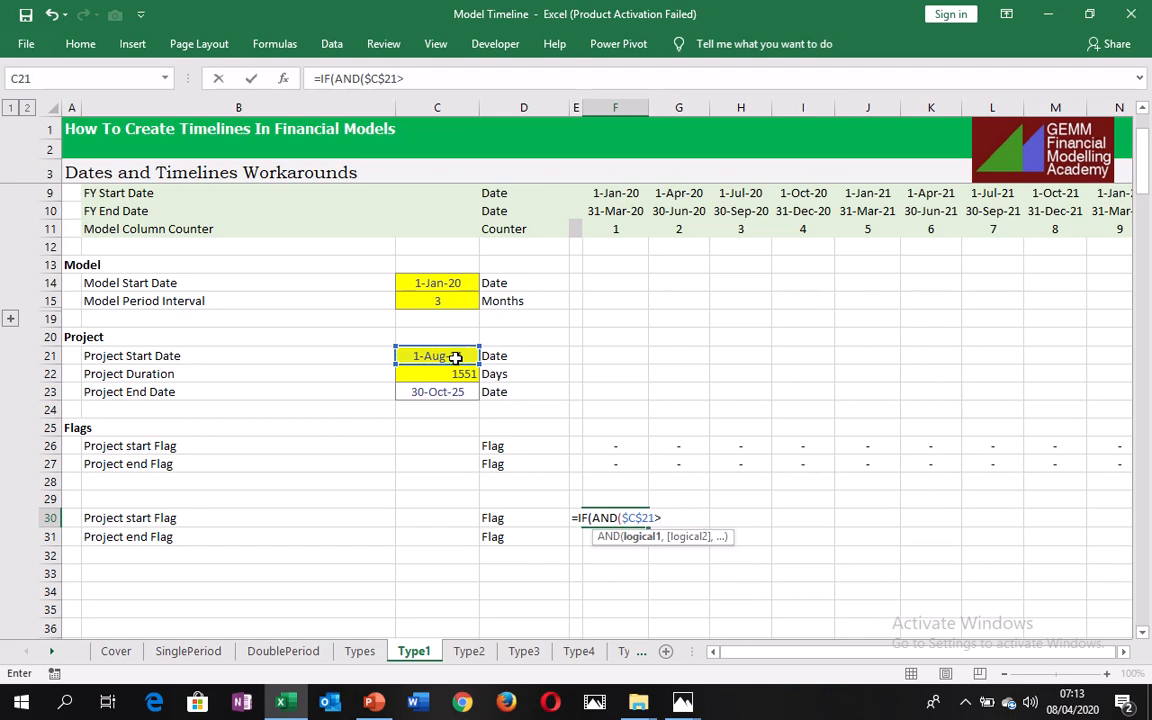
text(=)
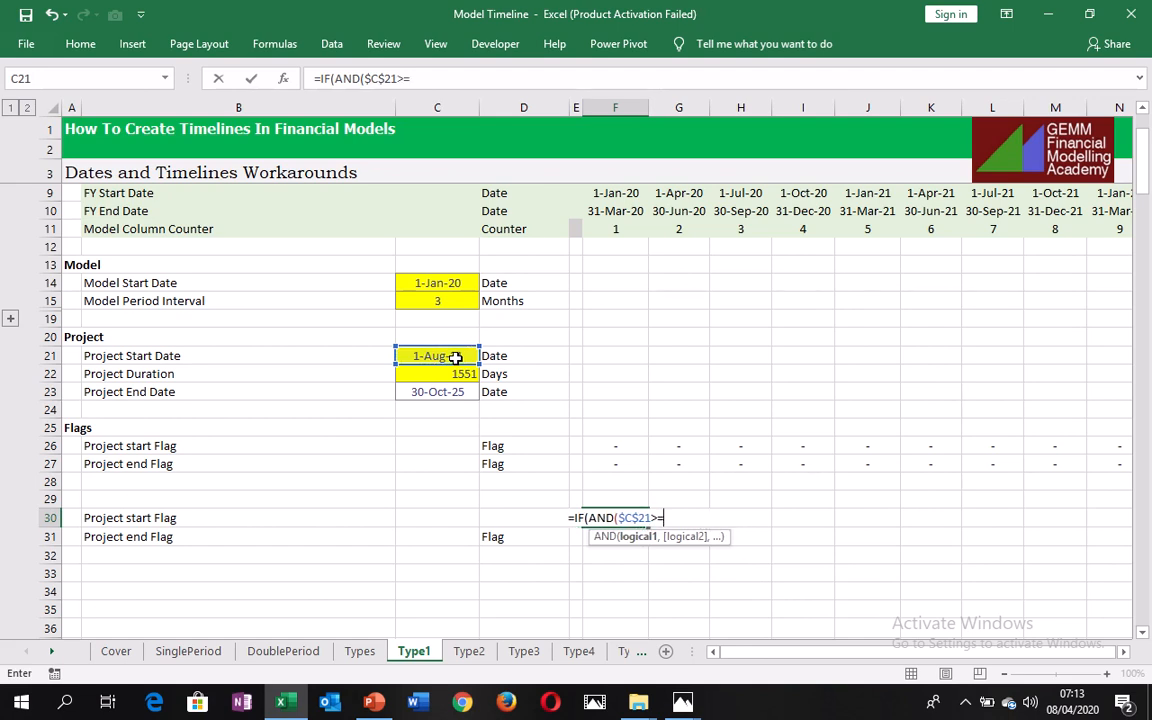
click(623, 198)
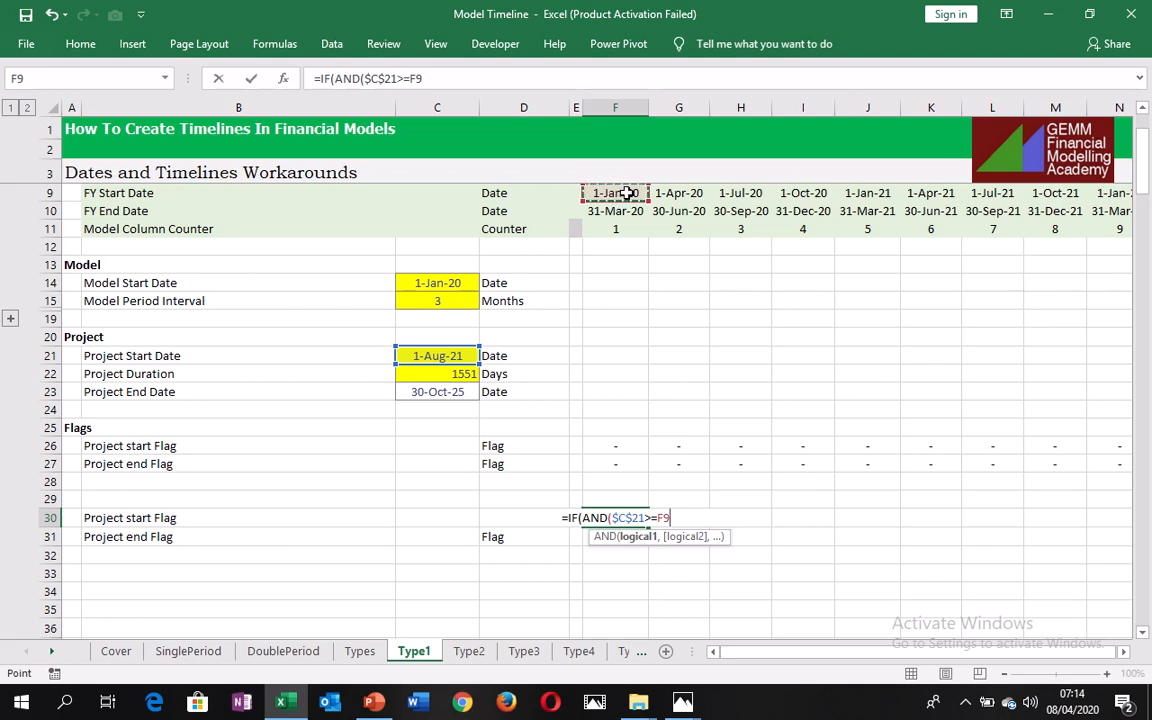
text(,)
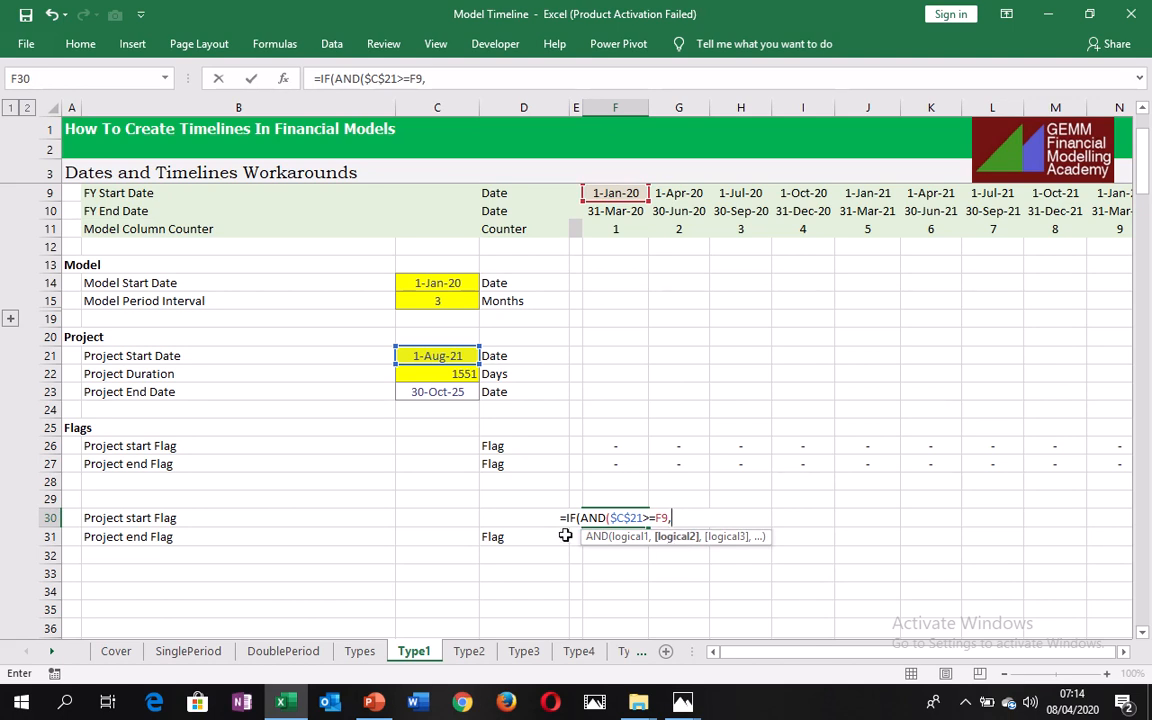
- Enter $C$21<=F10 as the second AND condition, comparing the project start date with the period's end date, and close the AND test
click(438, 393)
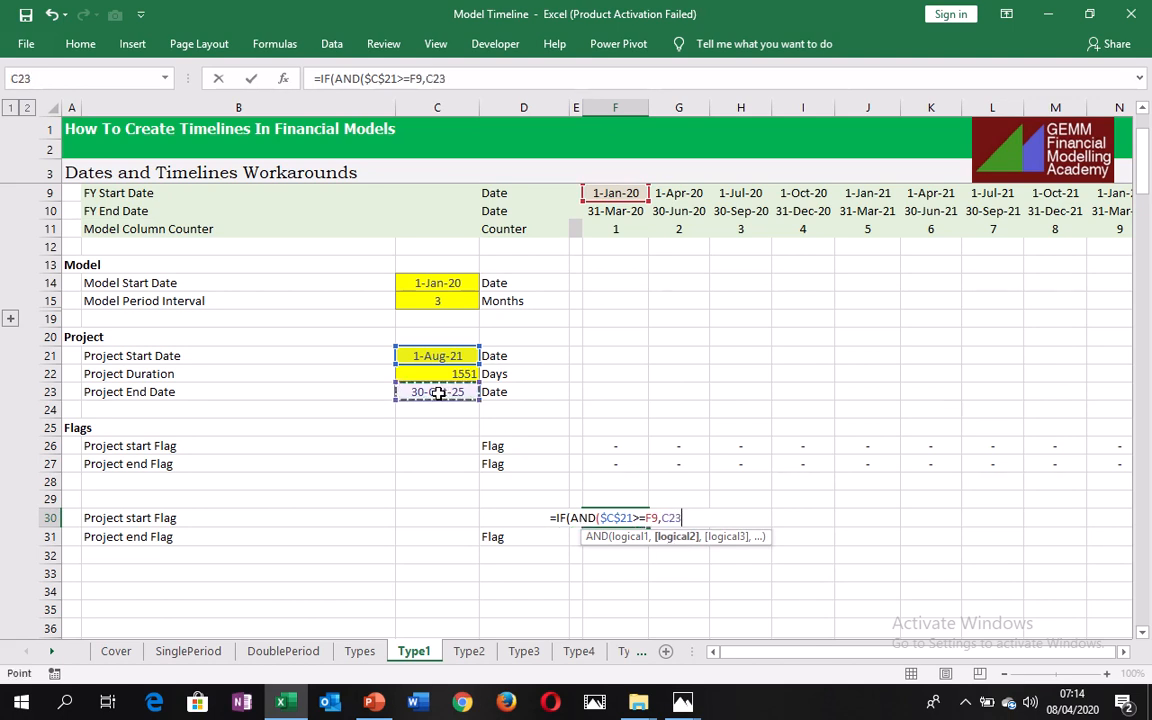
key(F4)
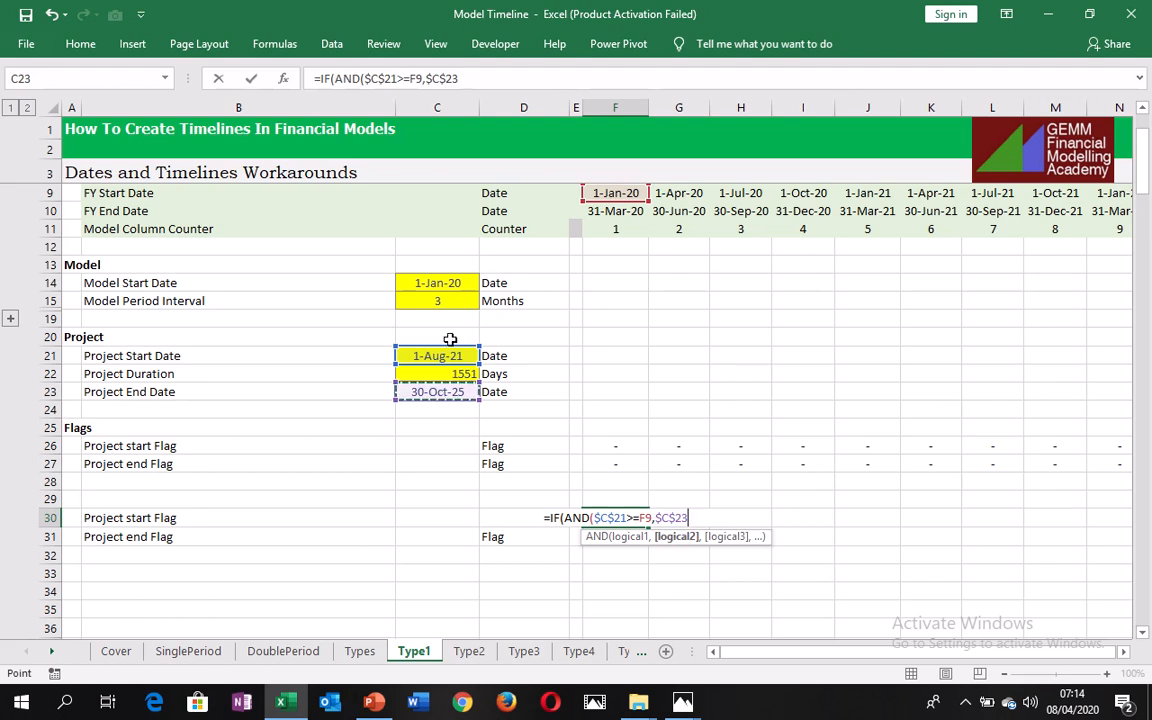
click(451, 355)
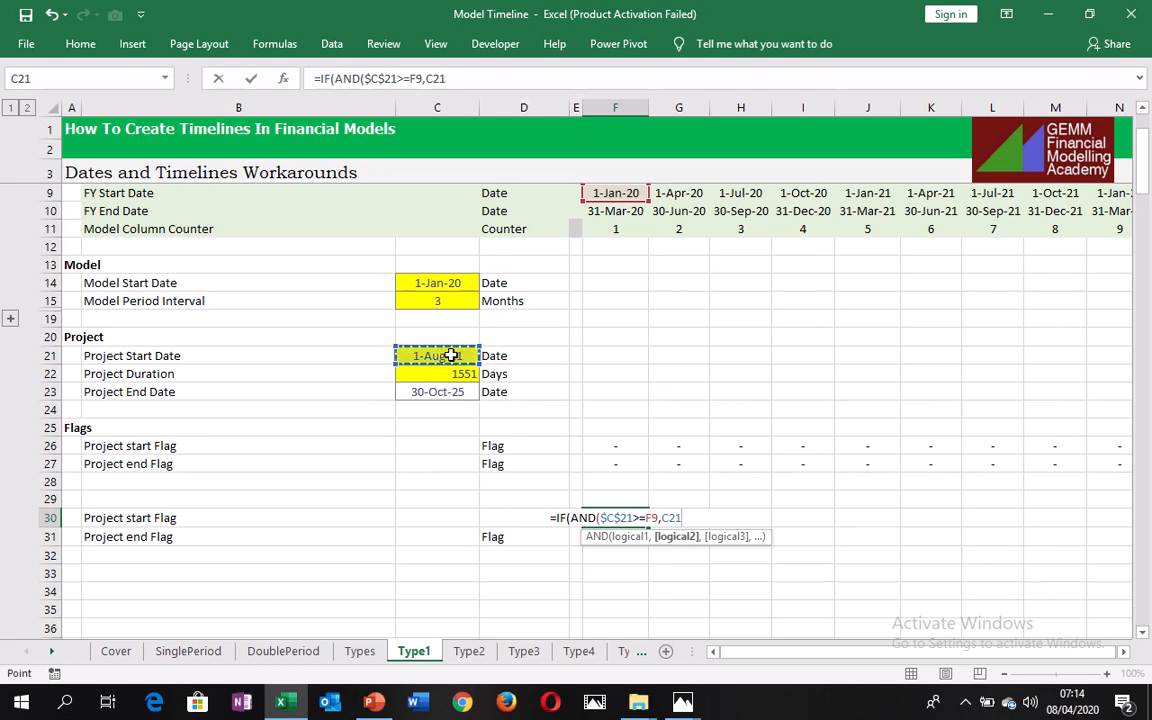
key(F4)
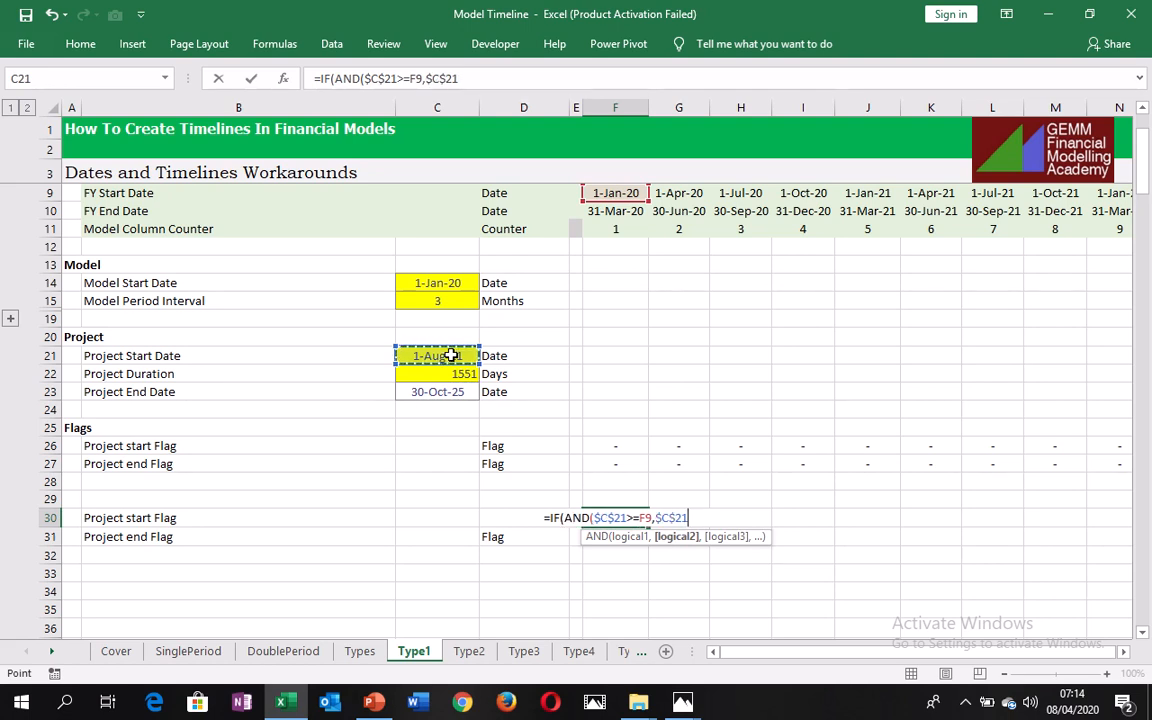
text(<=)
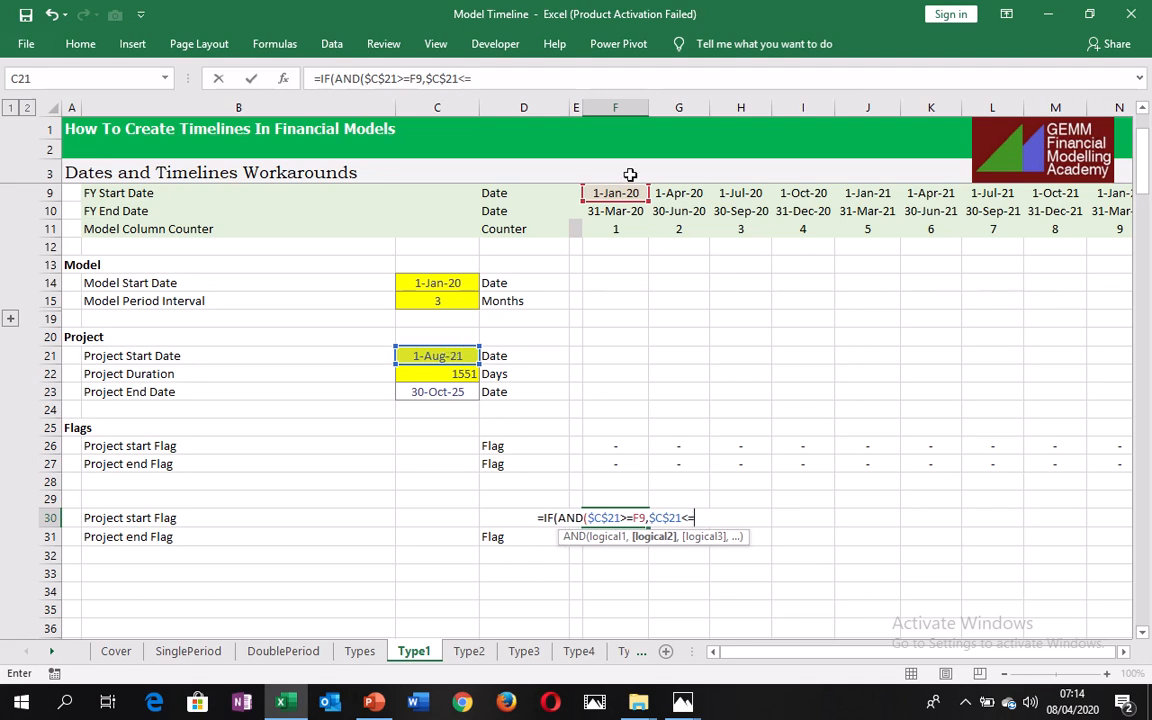
click(615, 212)
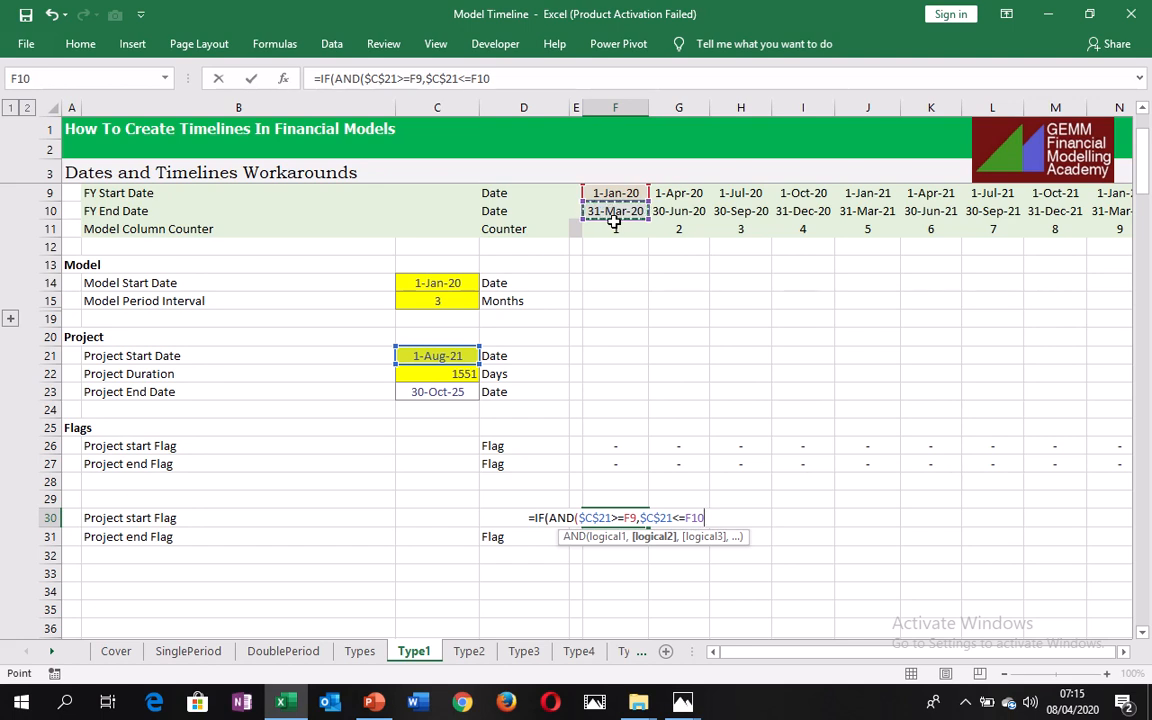
text())
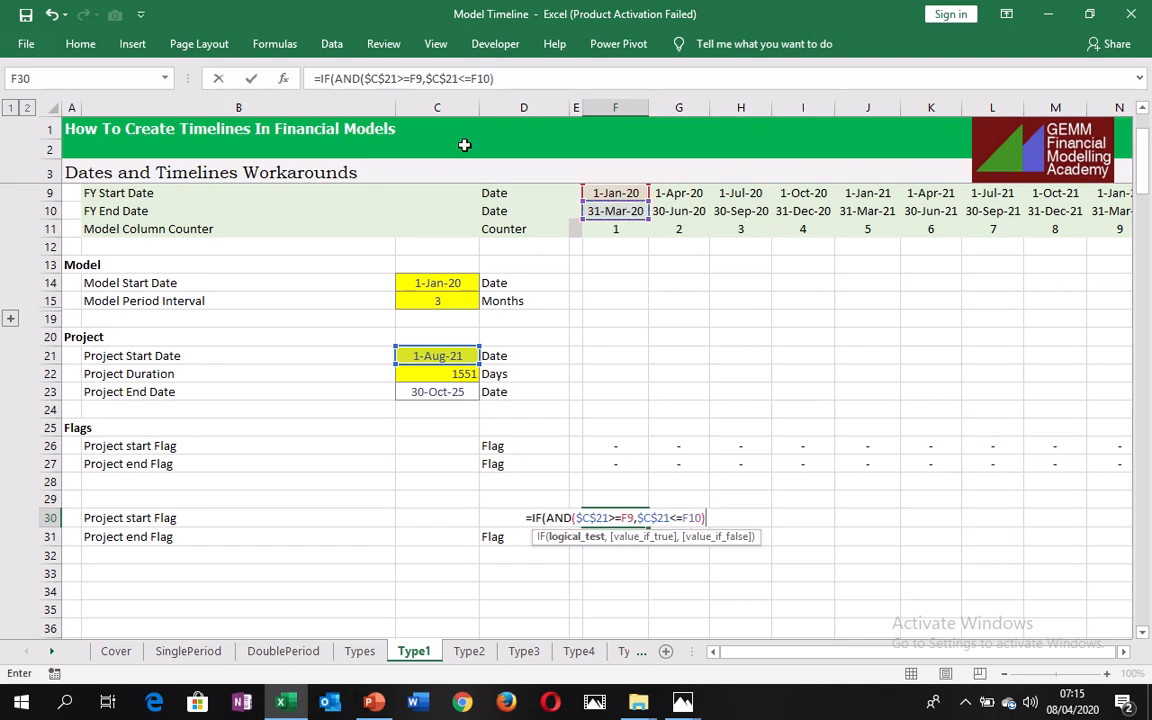
- Complete the F30 formula as =IF(AND($C$21>=F9,$C$21<=F10),1,0) and fill it across row 30 to column AC
click(510, 79)
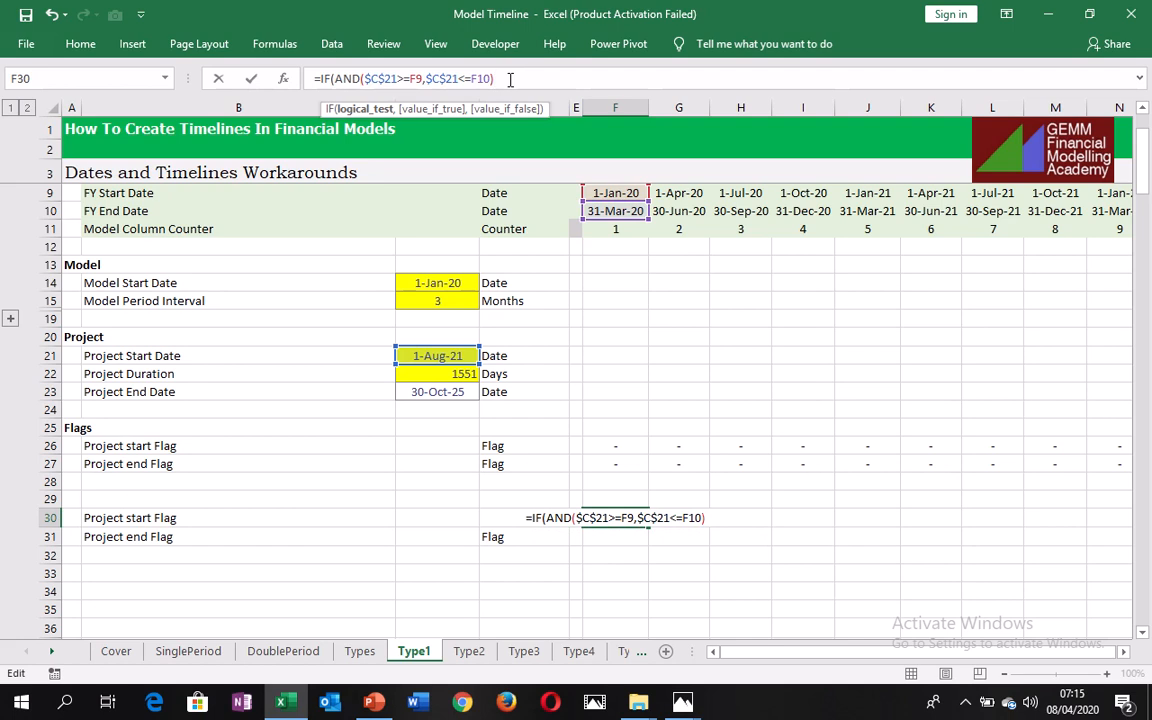
text(,)
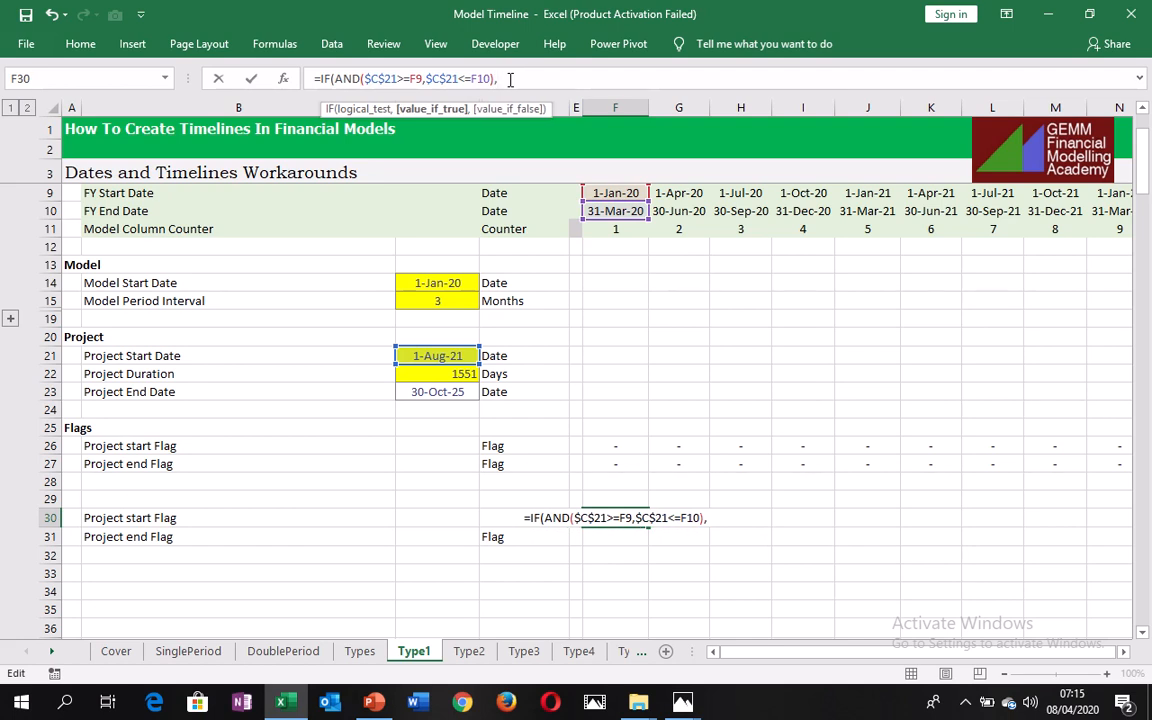
text(1)
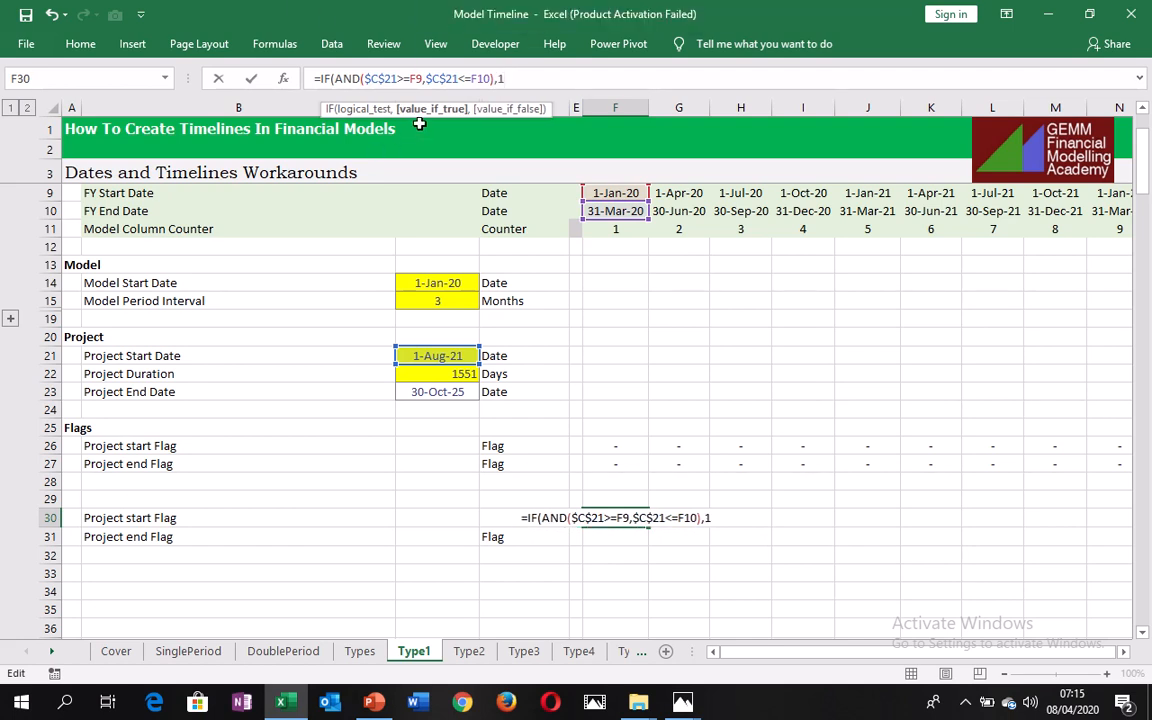
text(,0)
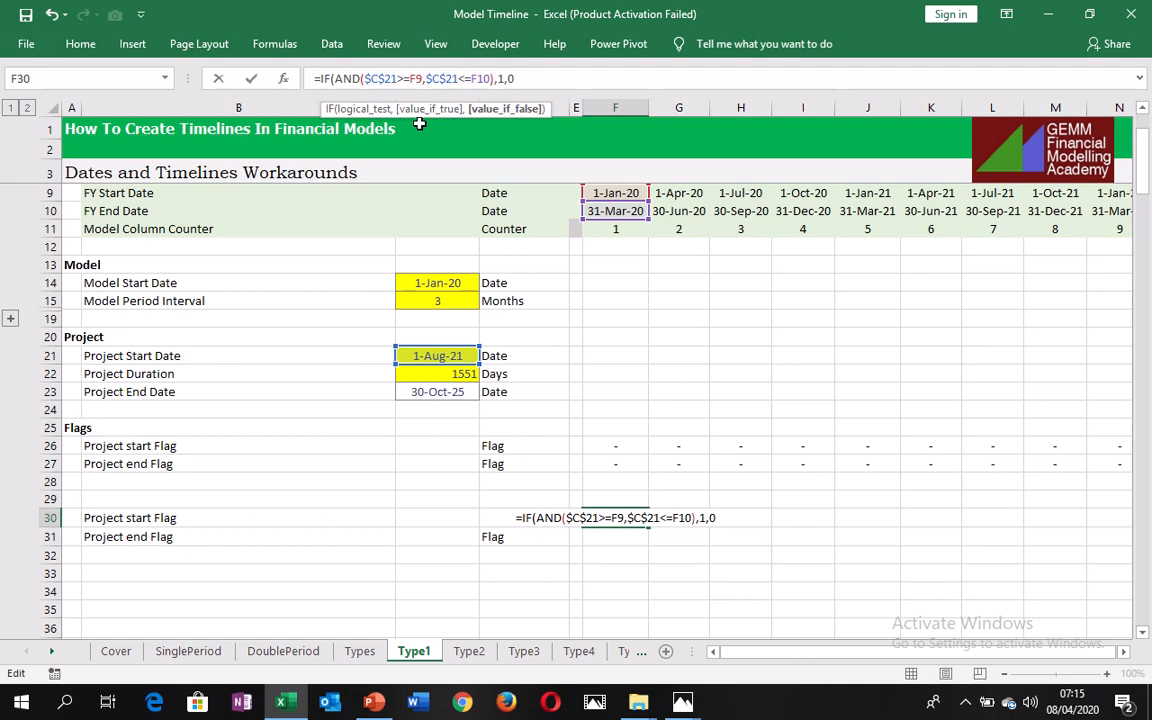
text())
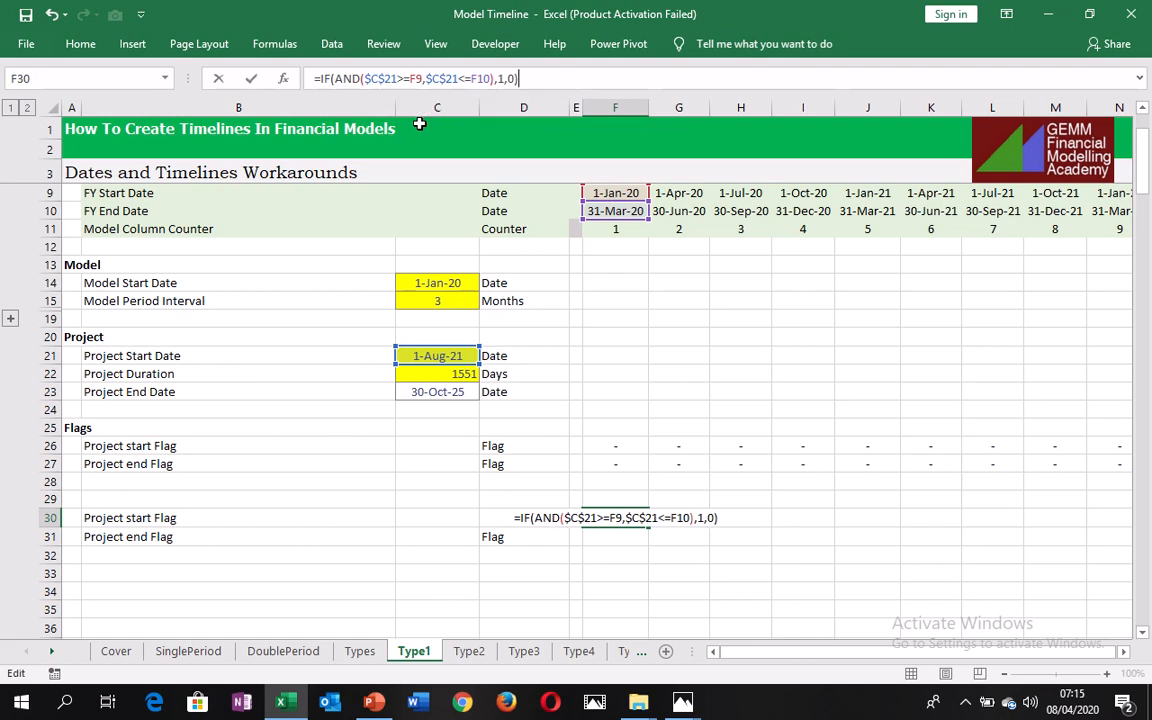
key(ctrl+Return)
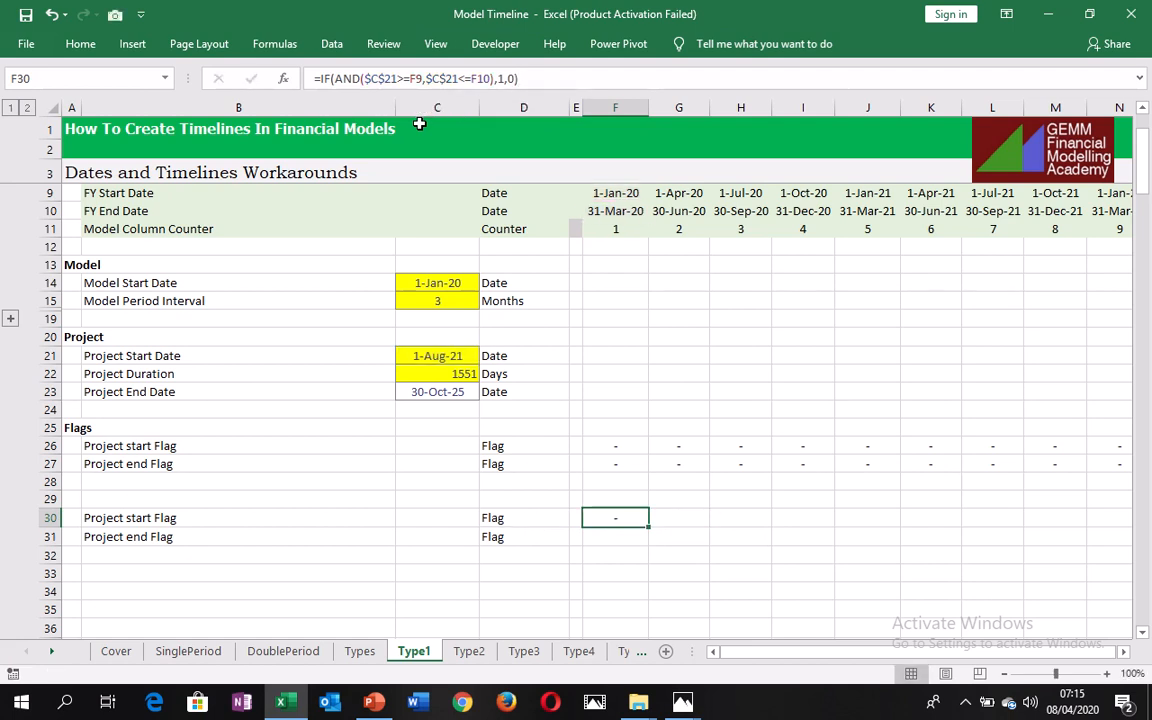
key(ctrl+shift+Right)
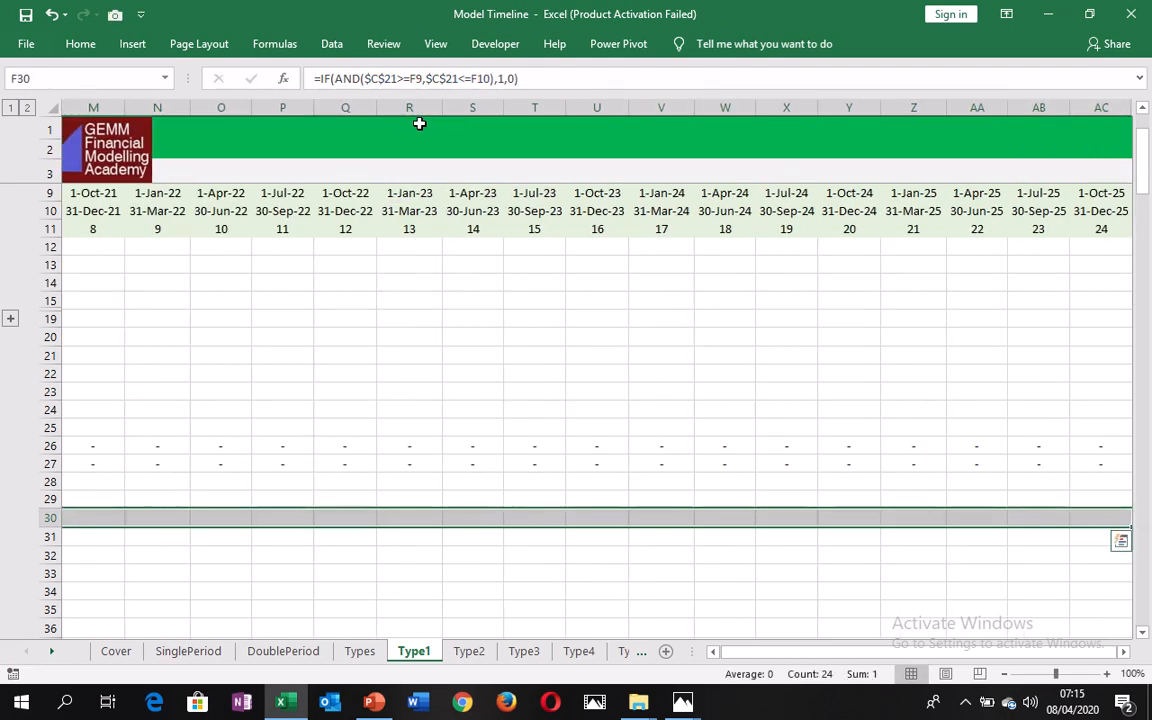
key(ctrl+r)
- Examine the new start flags along row 30, checking the flagged column's period dates against the project start date in C21
key(Left)
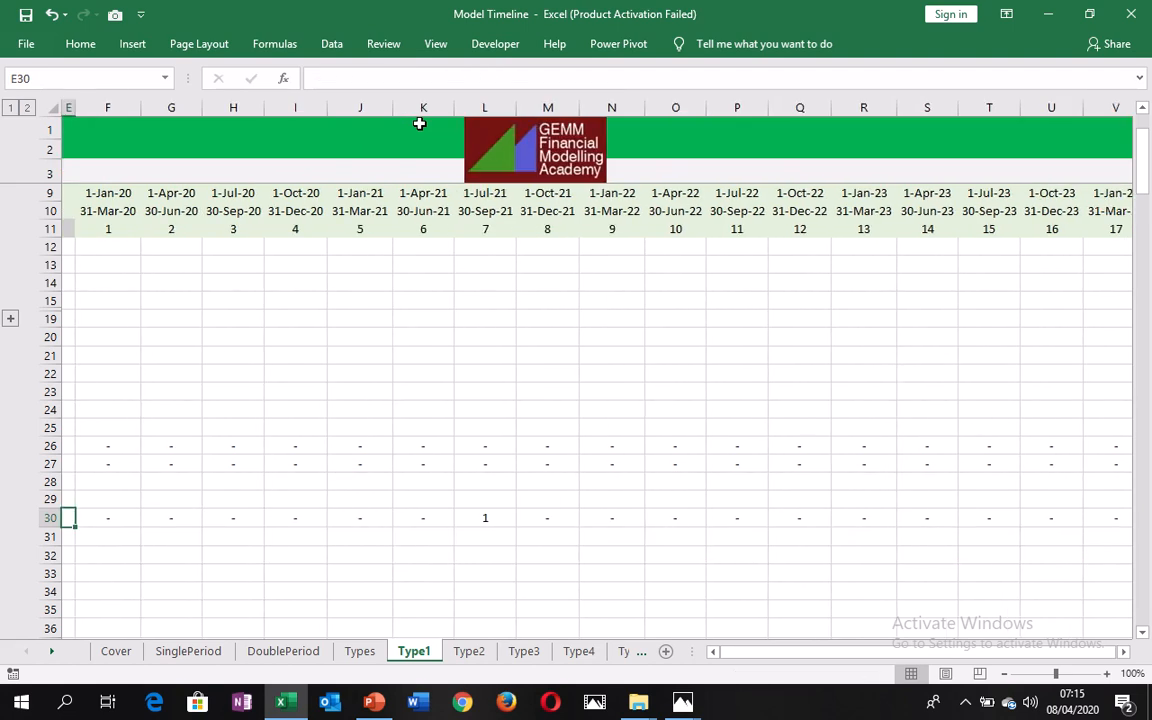
key(Left)
key(Left)
key(Left)
key(Right)
key(Right)
key(Right)
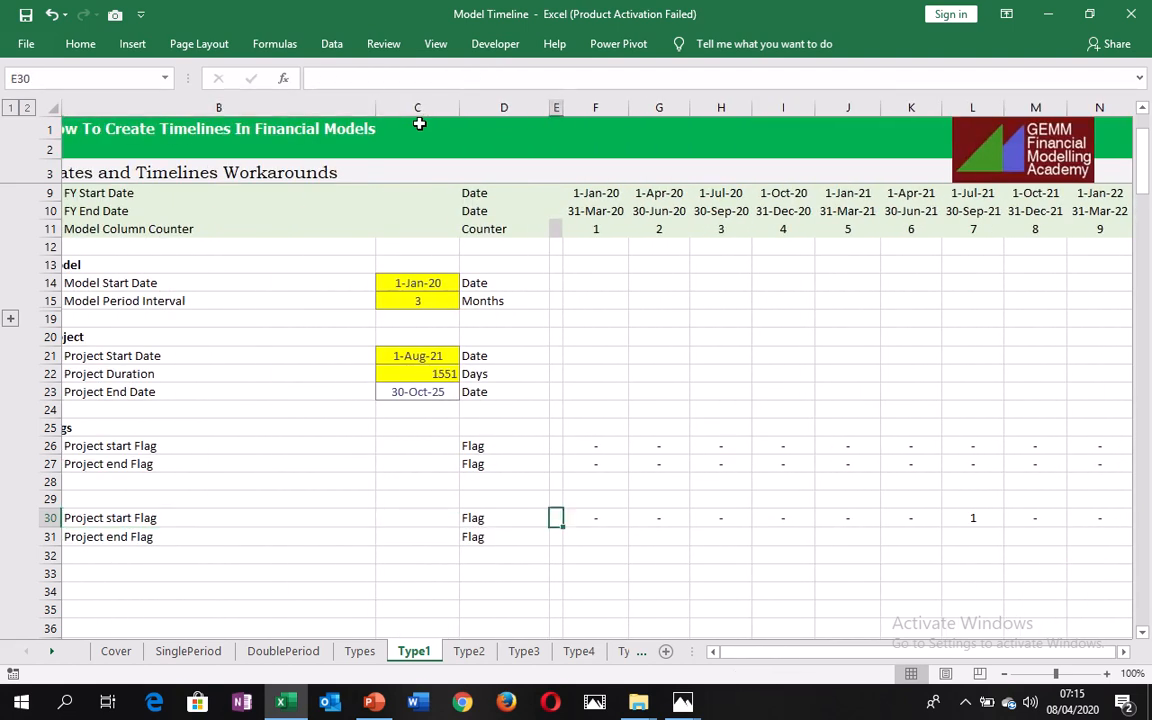
key(Right)
key(Right)
key(Right)
key(Right)
key(Right)
key(Right)
key(Right)
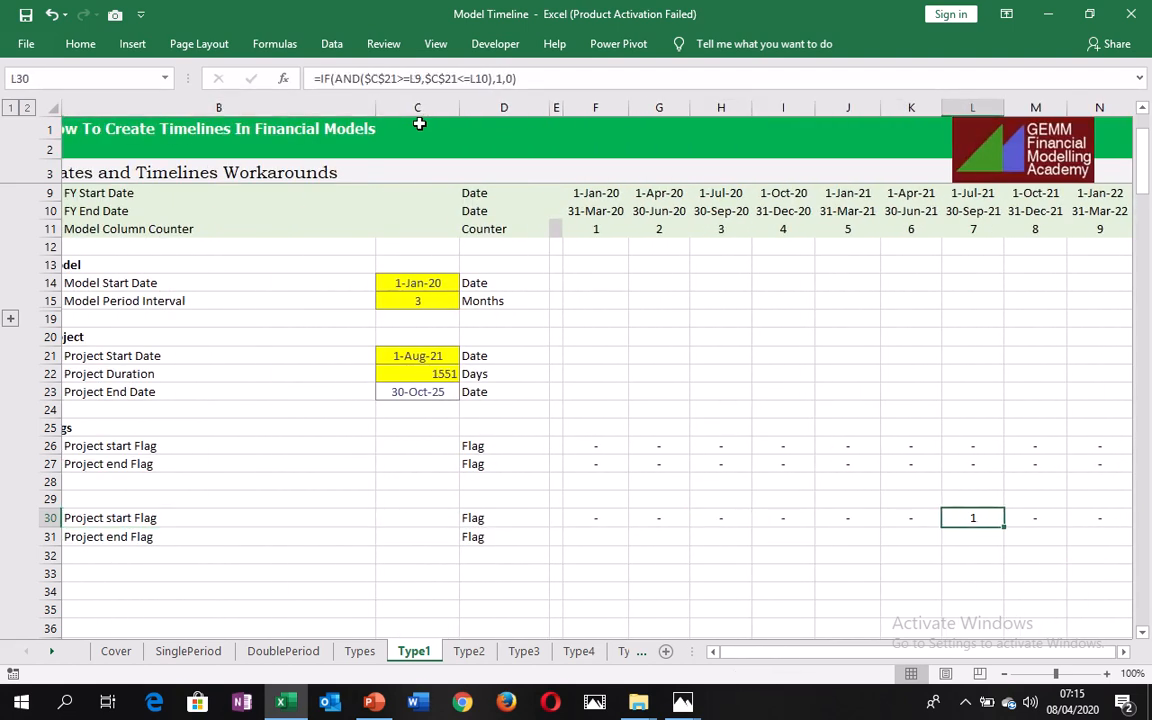
key(ctrl+space)
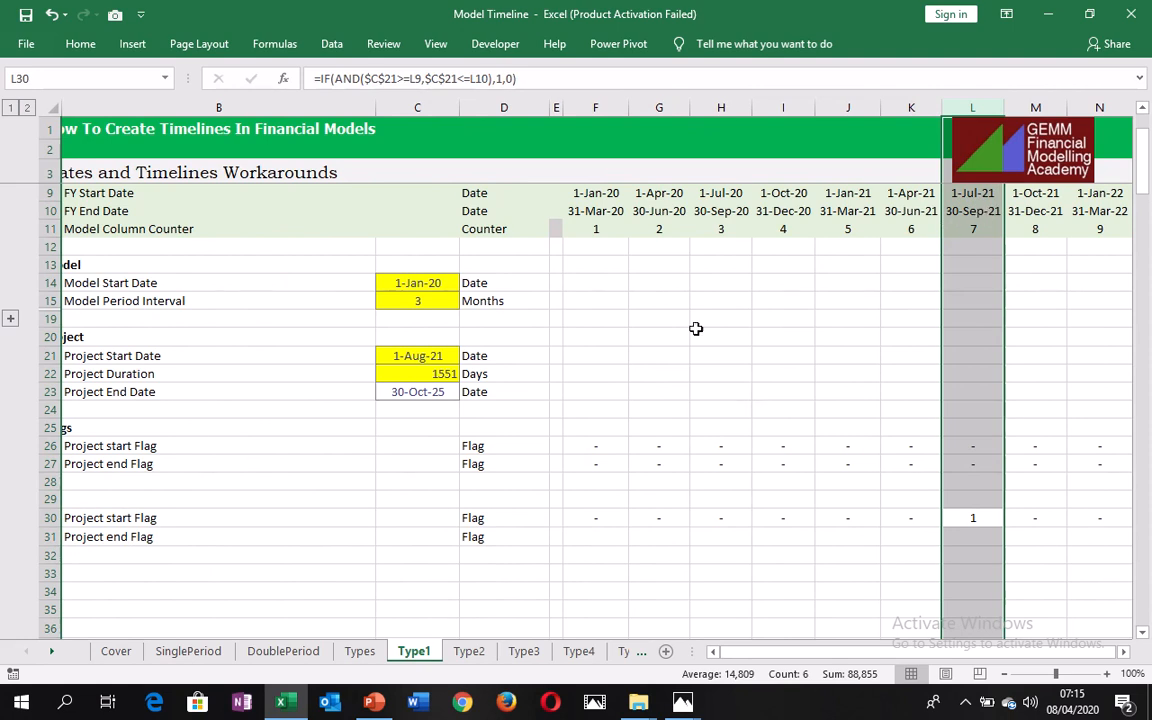
- Set the project start date in C21 to 01/02/2021 and check the flagged period in row 30
click(411, 351)
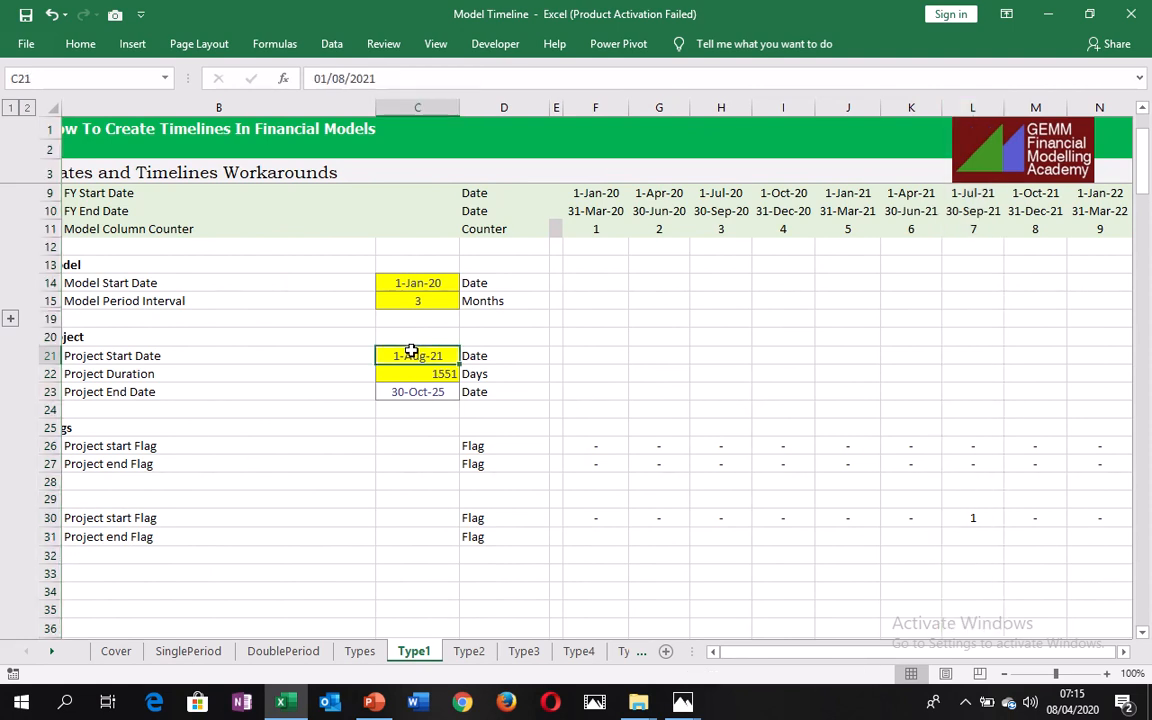
click(345, 78)
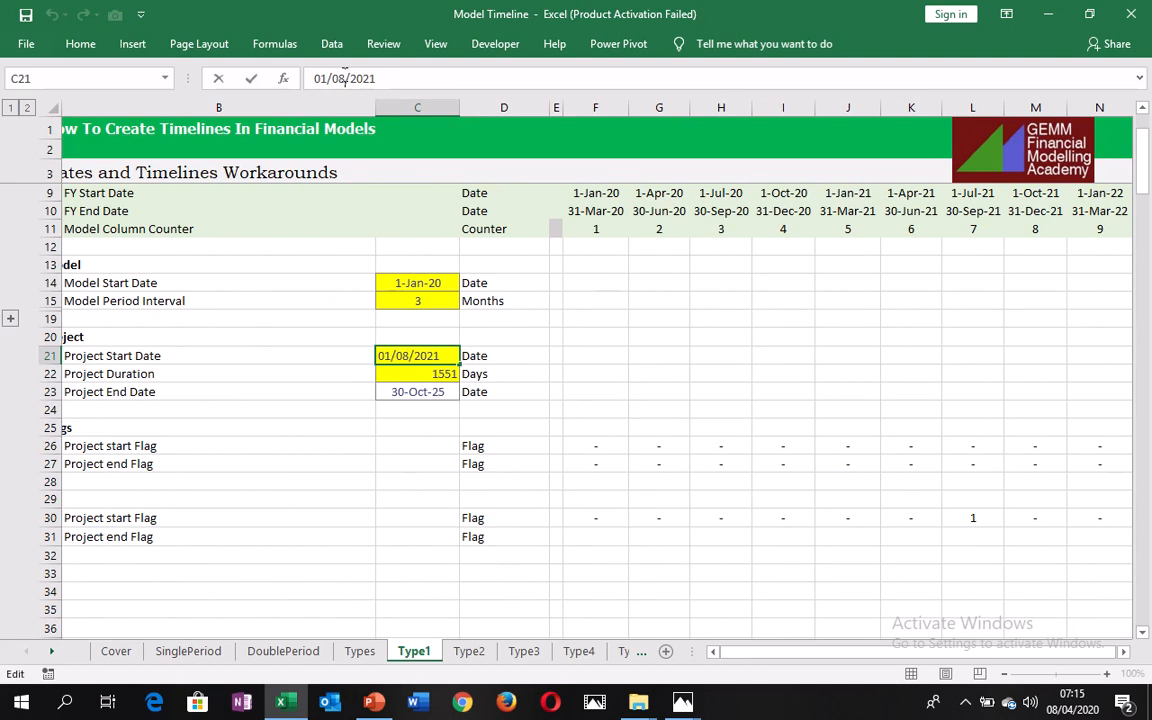
key(BackSpace)
text(2)
key(Return)
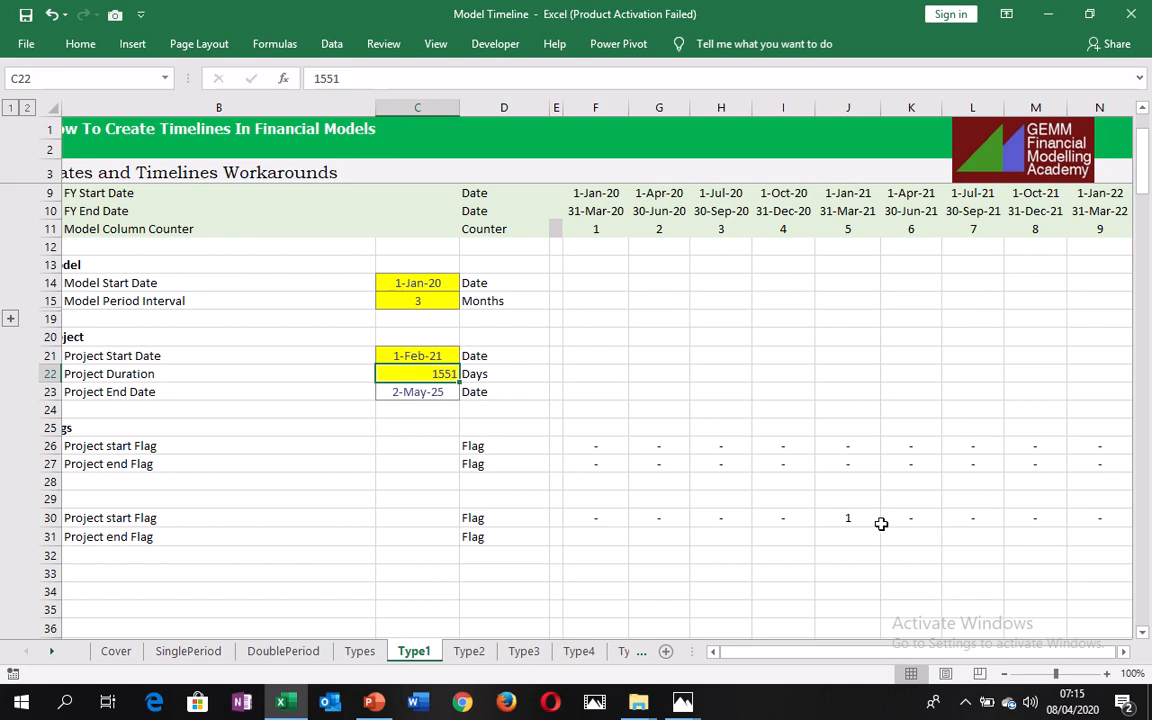
click(848, 518)
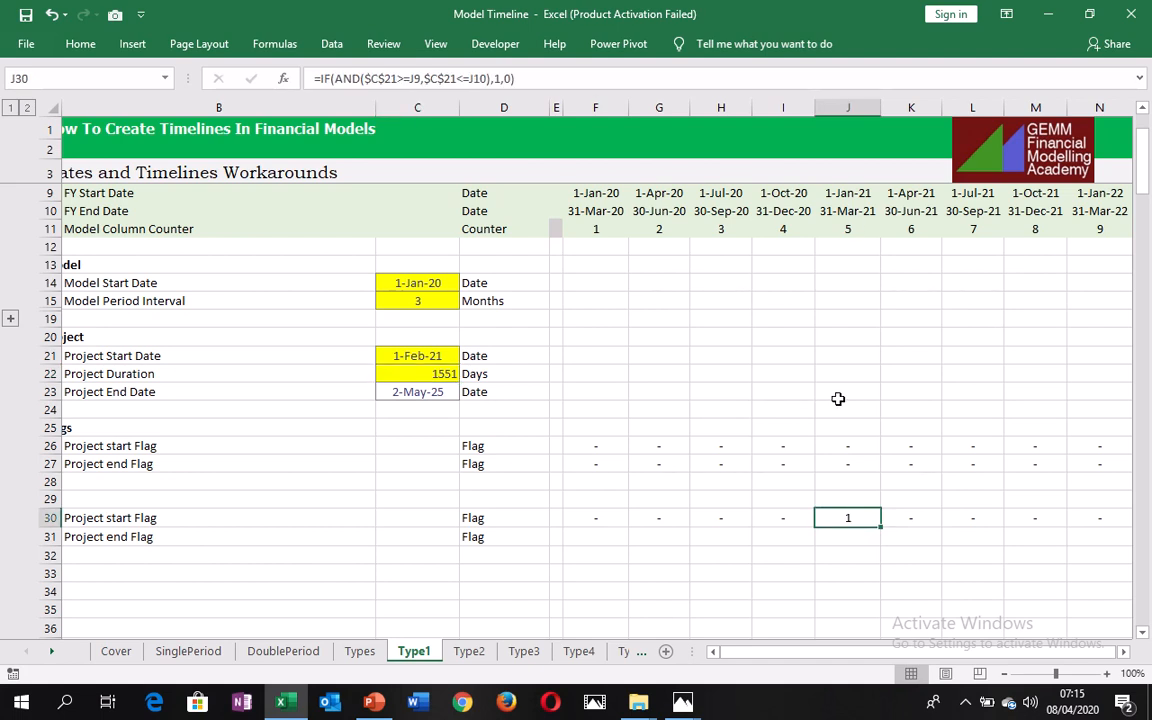
- Examine the original project start flags along row 26 for any period flagged under the exact-match formula
click(836, 449)
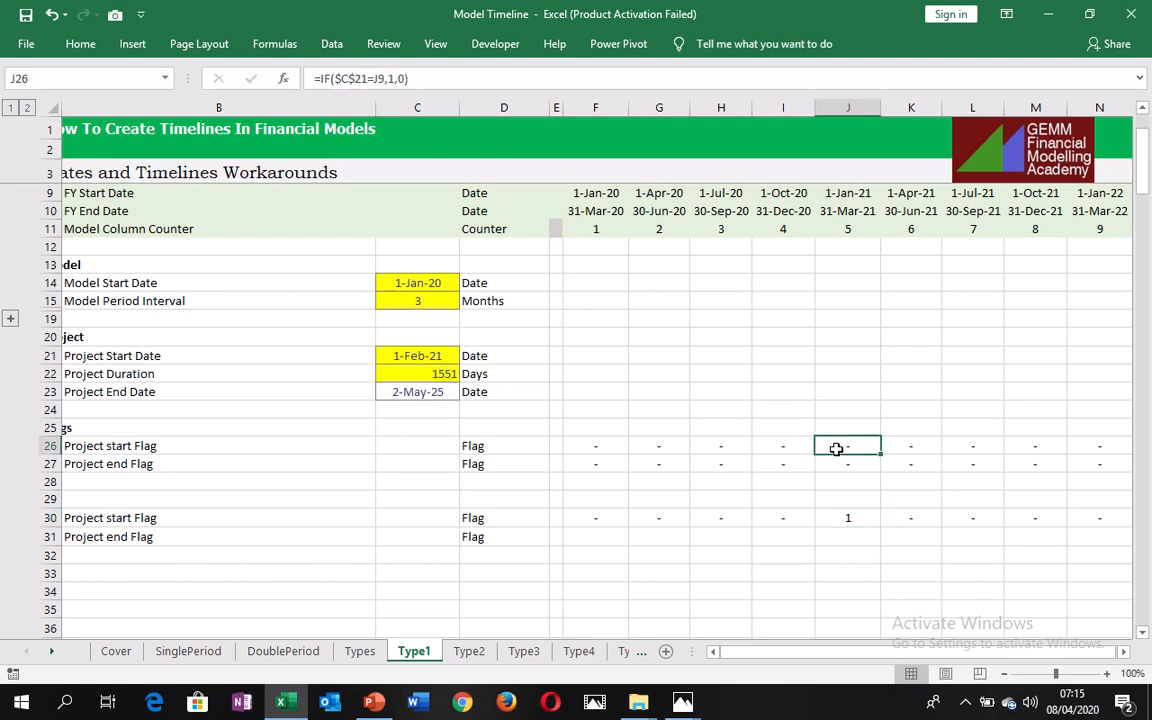
key(Right)
key(Right)
key(Right)
key(Right)
key(Right)
key(Right)
key(Right)
key(Right)
key(Right)
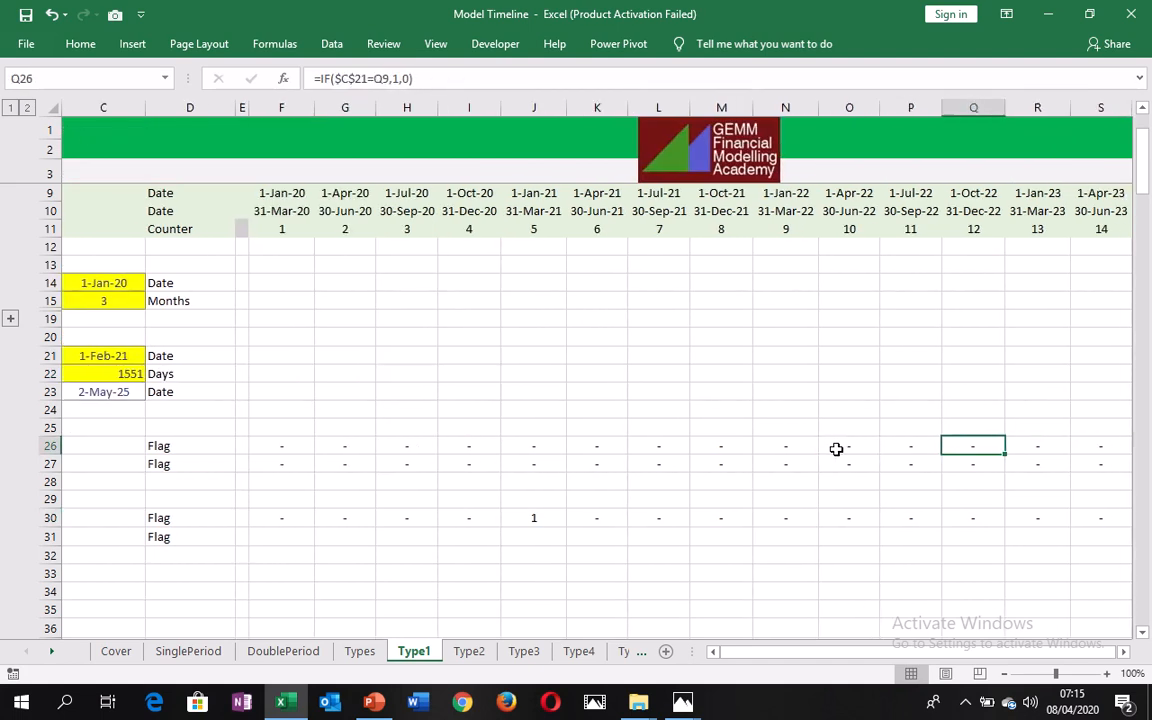
key(Right)
key(Left)
key(Left)
key(Left)
key(Left)
key(Left)
key(Left)
key(Left)
key(Left)
key(Left)
key(Left)
key(Left)
key(Left)
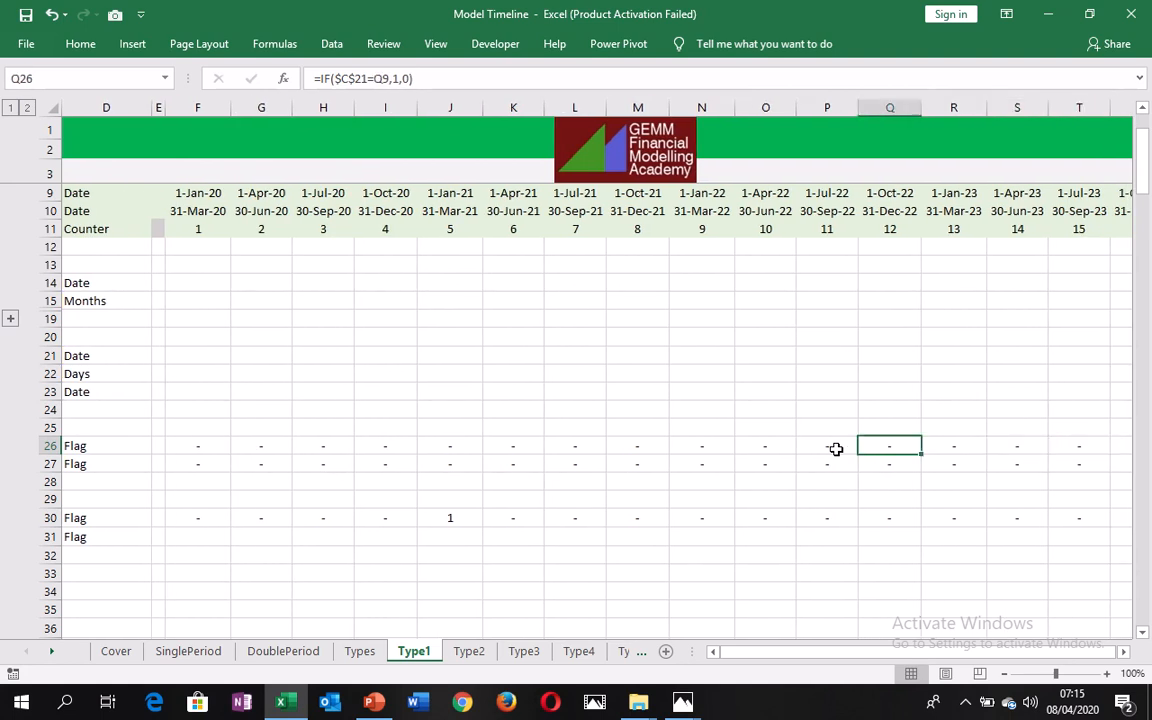
key(Left)
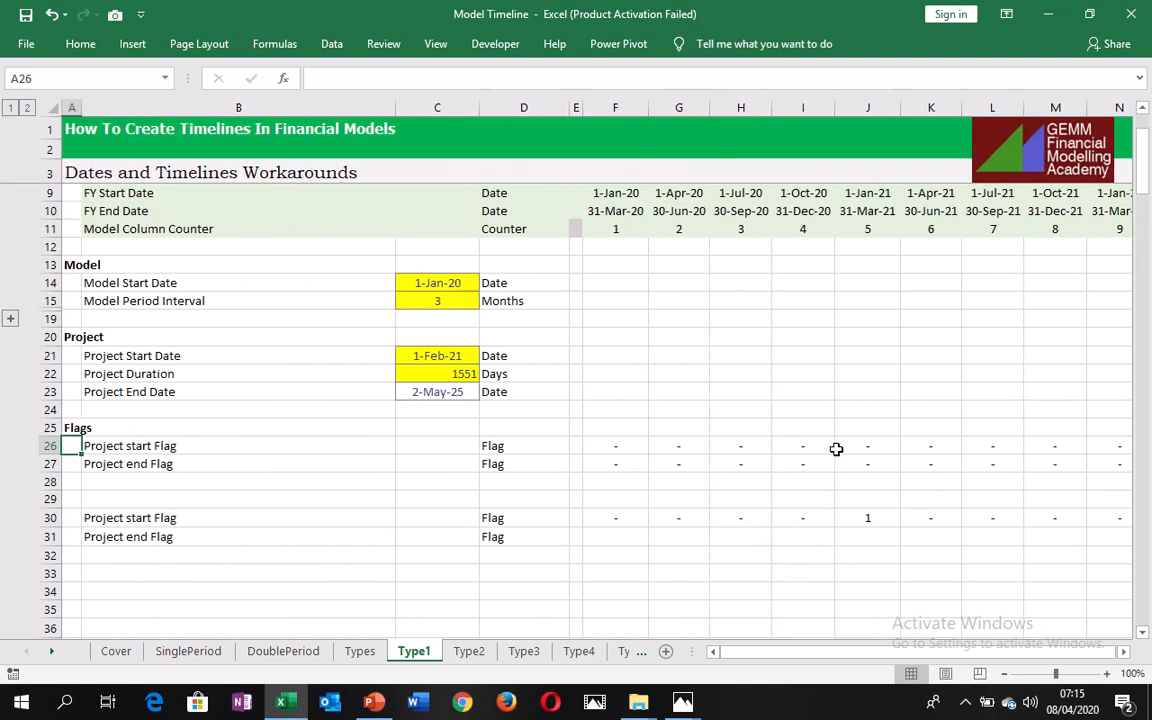
key(Right)
key(Right)
key(Right)
key(Right)
key(Right)
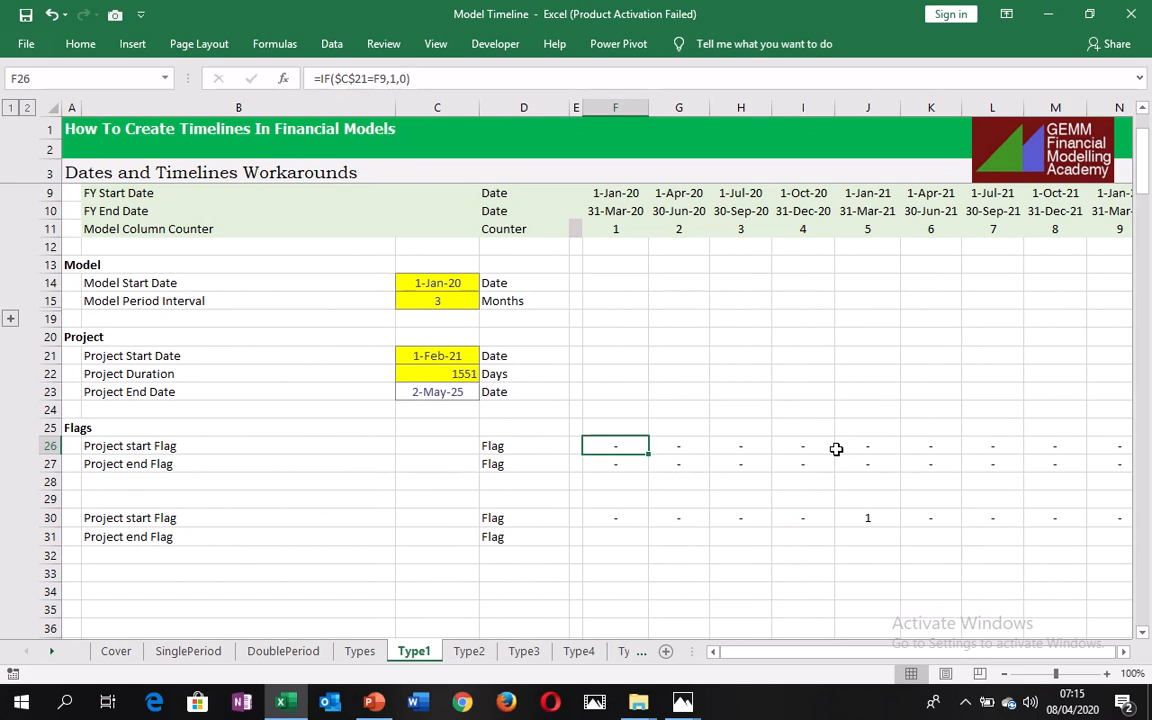
- Copy the new project start flag formula from F30 into the project end flag cell F31
click(621, 539)
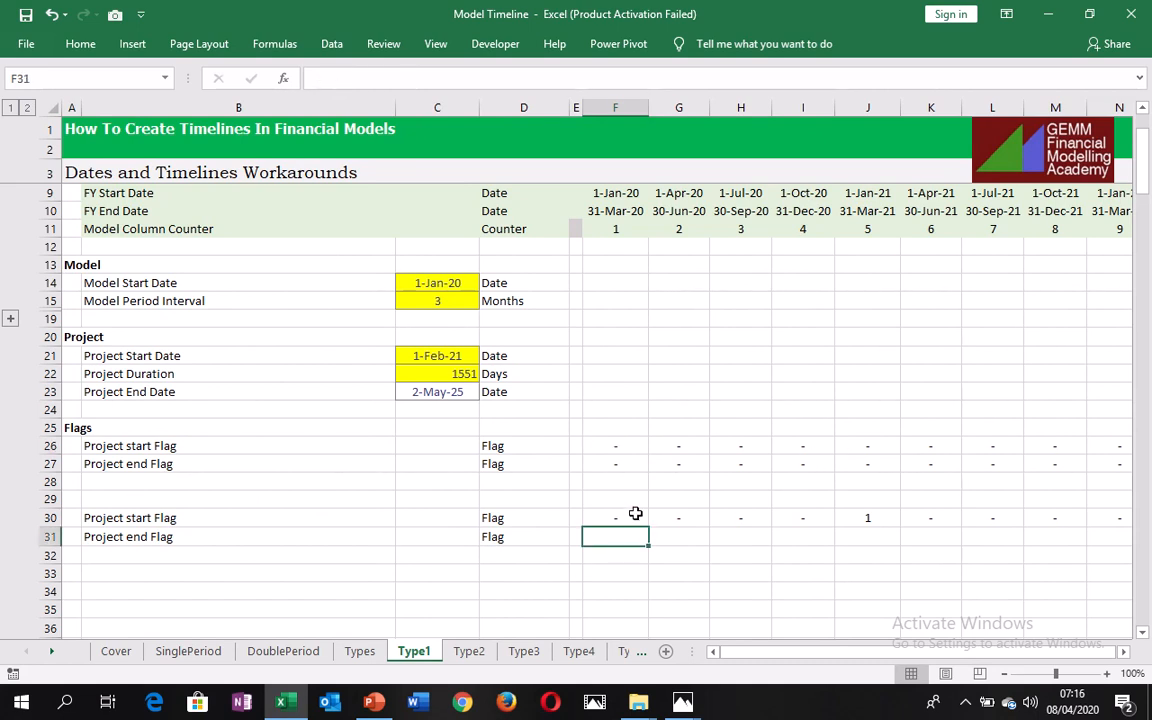
click(630, 516)
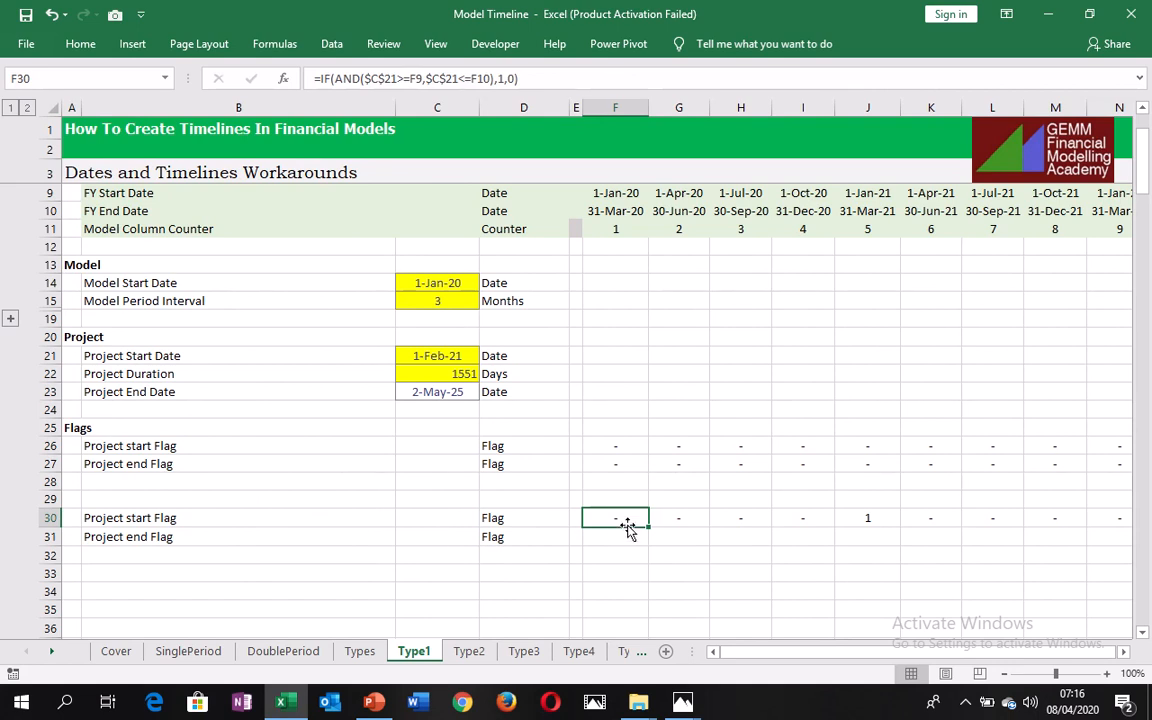
key(ctrl+c)
key(Down)
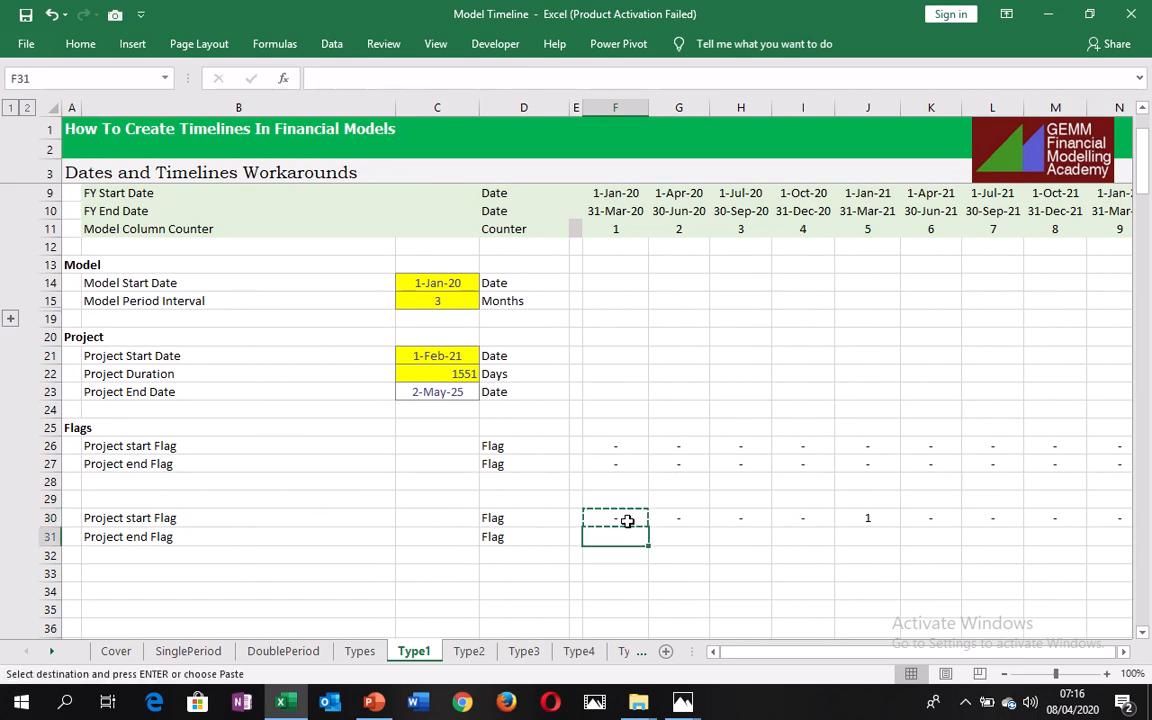
key(ctrl+v)
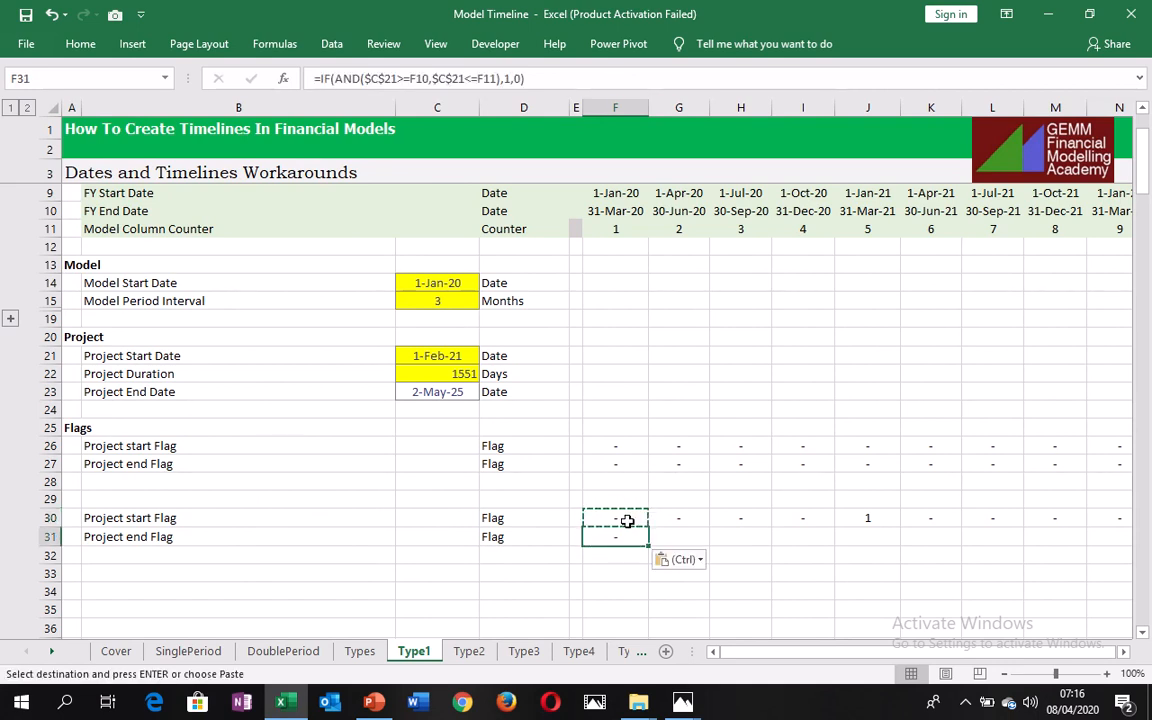
- Change the F31 formula to =IF(AND($C$23>=F9,$C$23<=F10),1,0) and fill it across row 31 to column AC
key(F2)
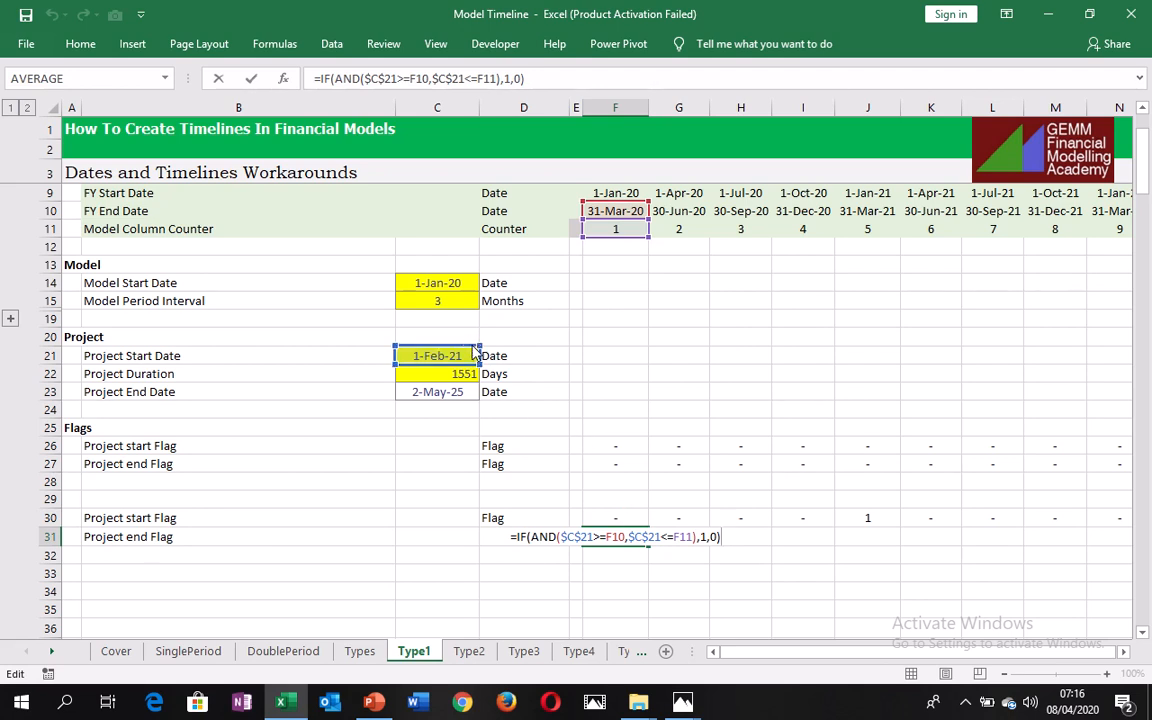
drag(474, 352, 474, 390)
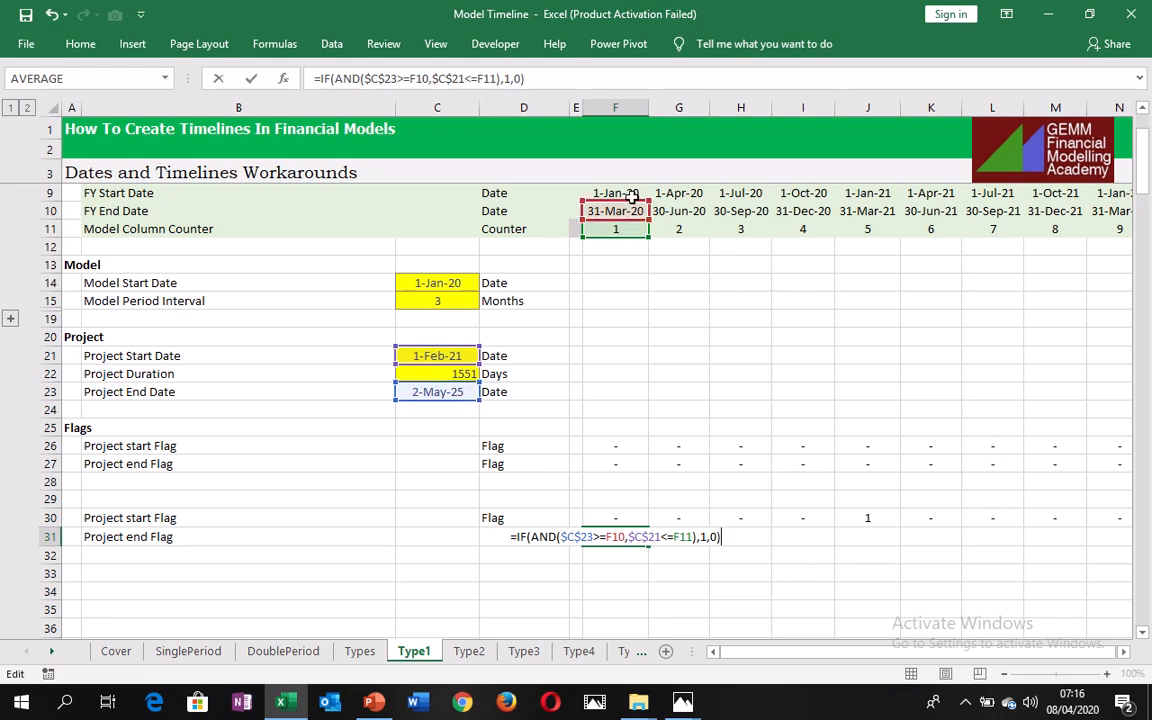
mouse_move(634, 207)
mouse_down()
mouse_move(632, 191)
mouse_move(625, 206)
mouse_up()
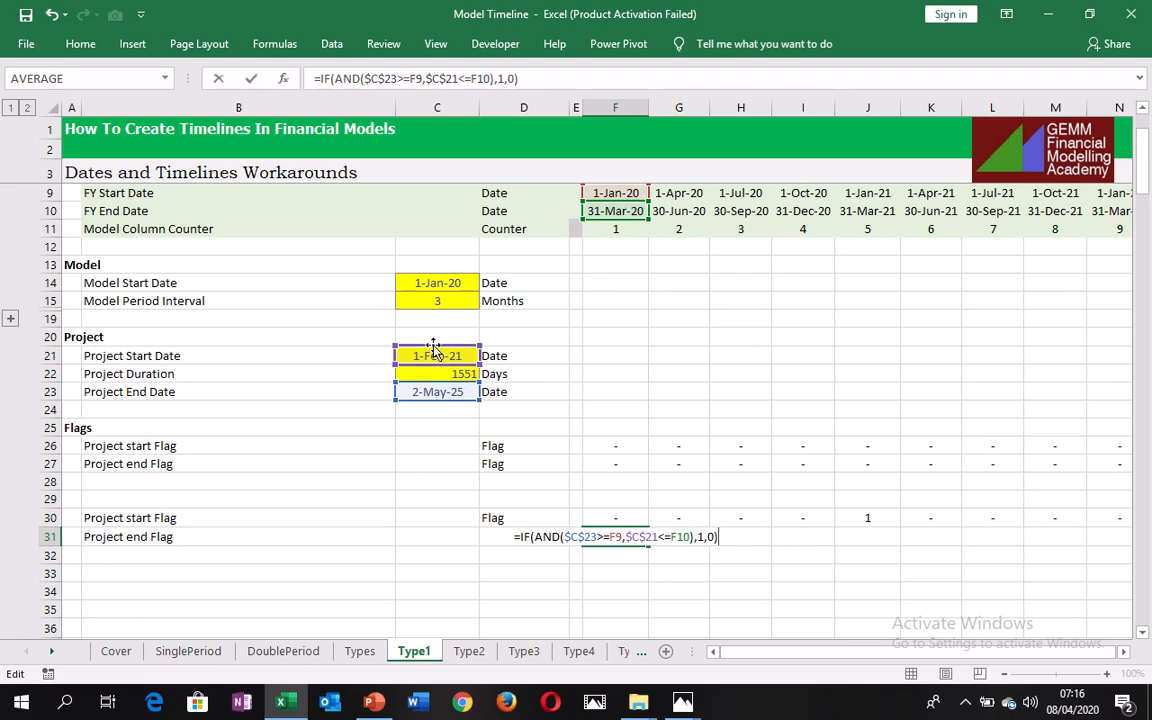
drag(430, 346, 437, 397)
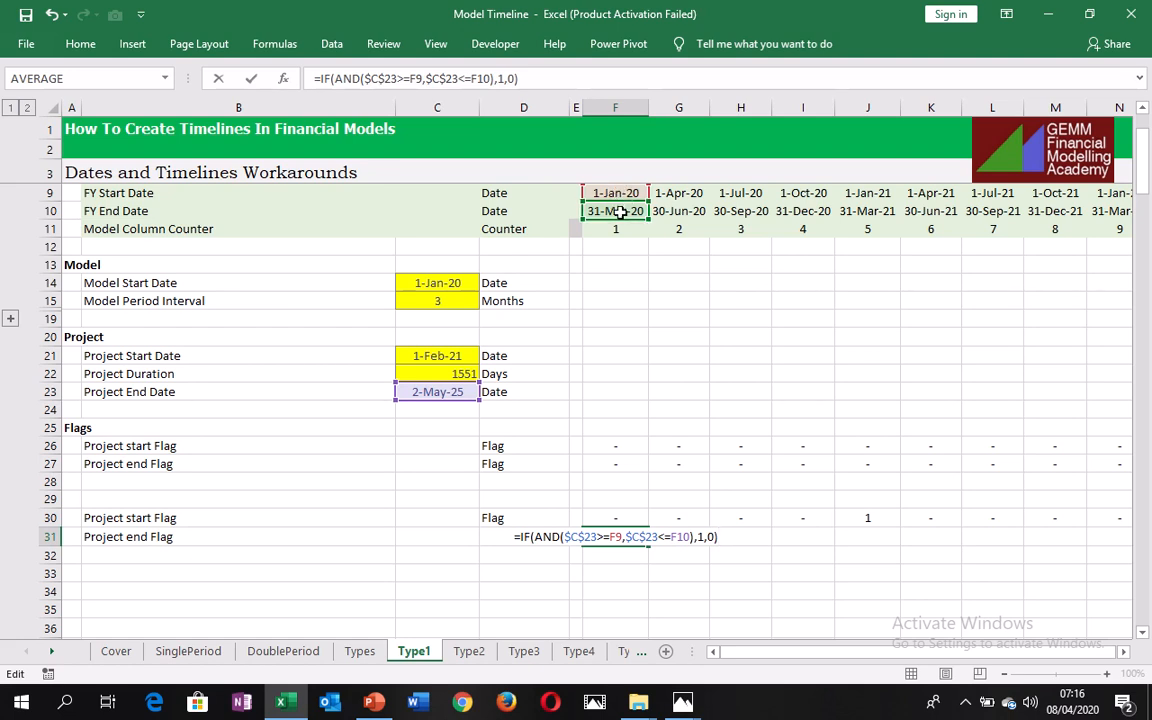
key(ctrl+Return)
key(ctrl+shift+Right)
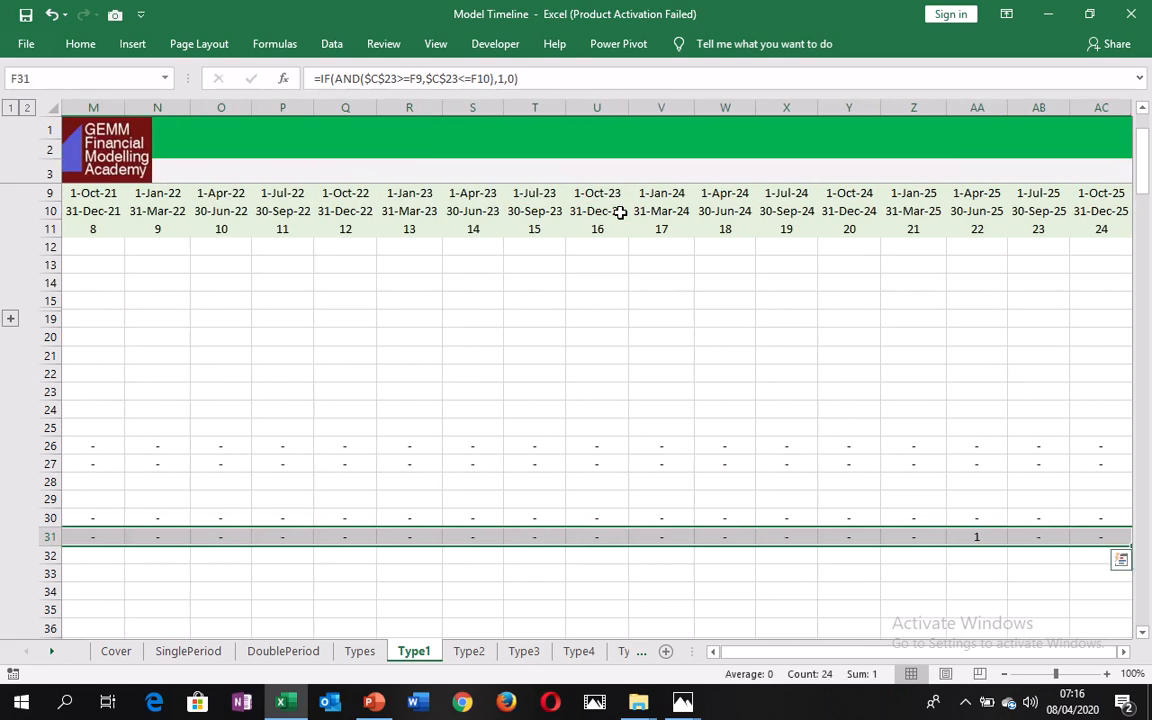
- Examine the flagged column in row 31 and compare its period dates with the project end date in C23
key(ctrl+Right)
key(Left)
key(Left)
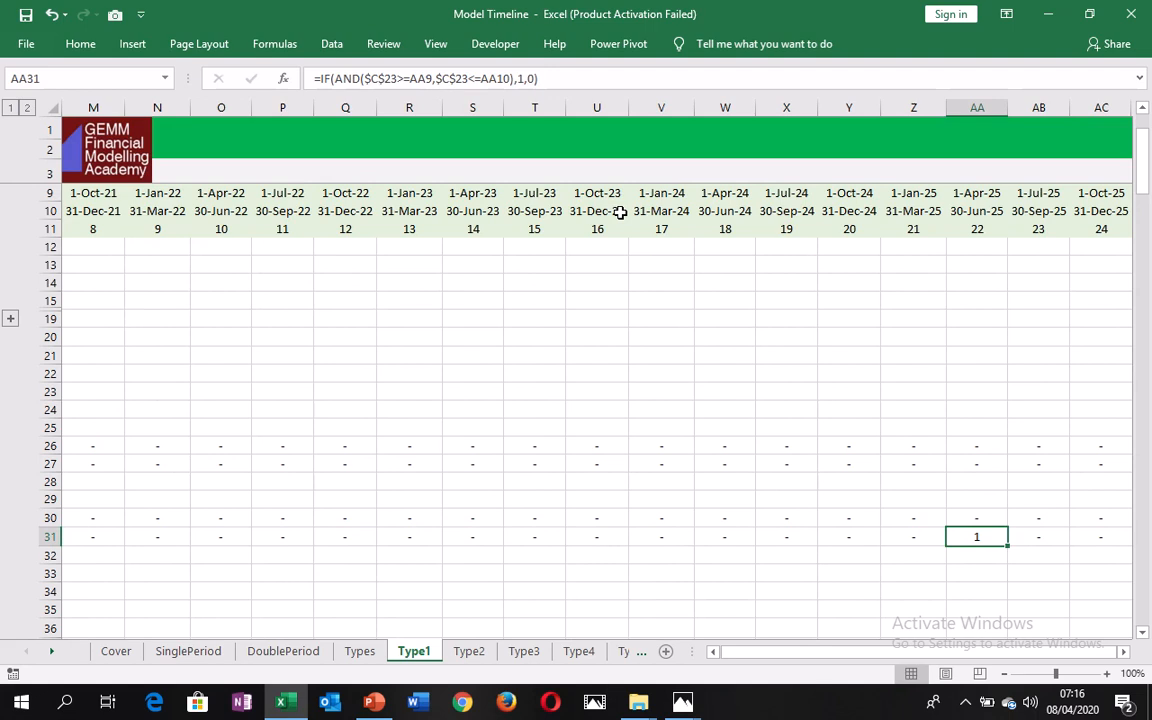
key(ctrl+space)
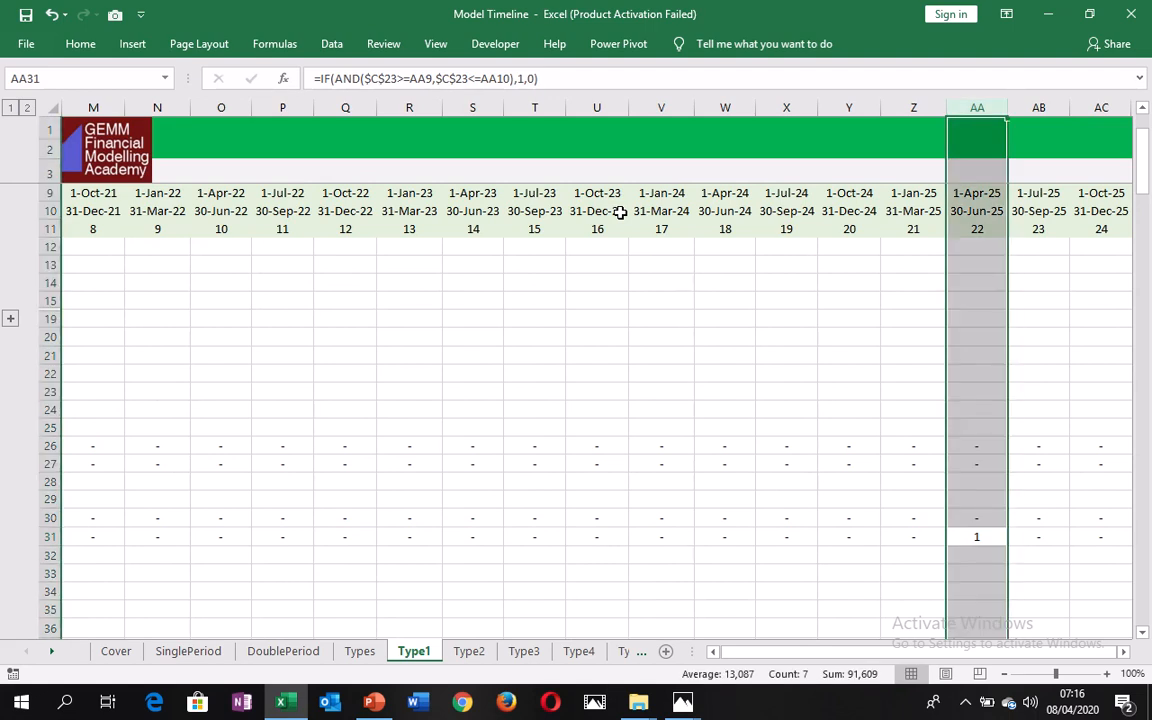
key(Left)
key(Left)
key(Left)
key(Left)
key(Left)
key(Left)
key(Left)
key(Left)
key(Left)
key(Left)
key(Left)
key(Left)
key(Left)
key(Left)
key(Left)
key(Left)
key(Left)
key(Left)
key(Left)
key(Left)
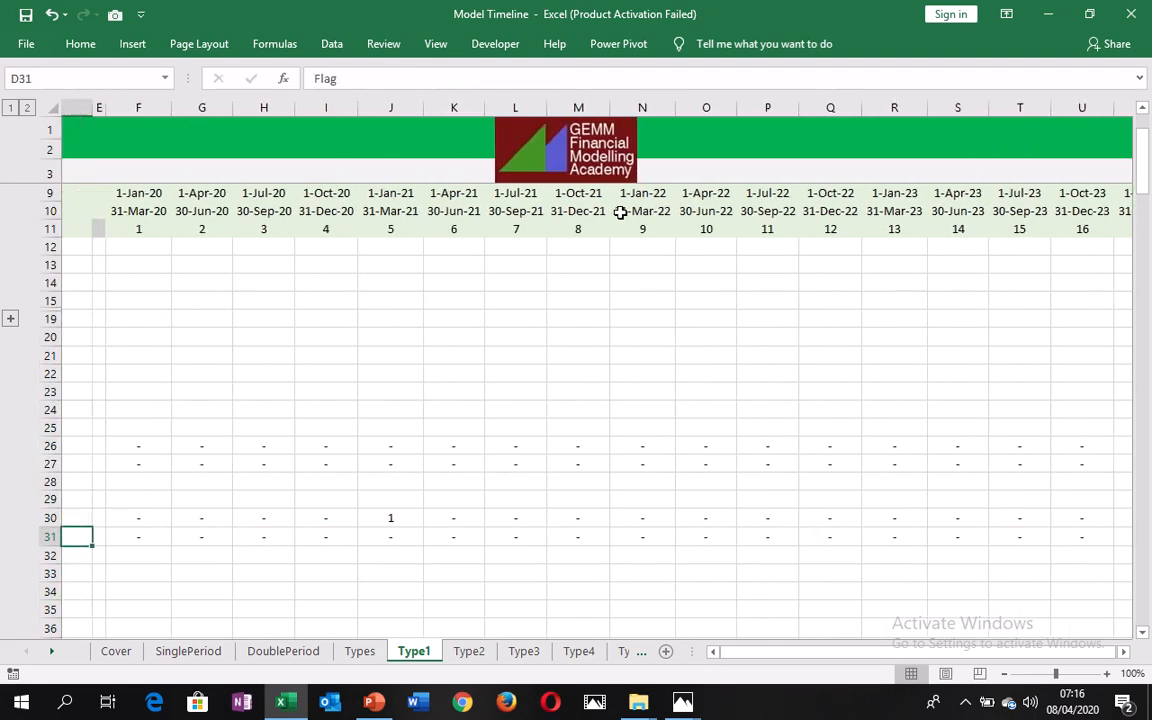
key(Left)
key(Left)
key(Left)
key(Right)
key(Right)
key(Up)
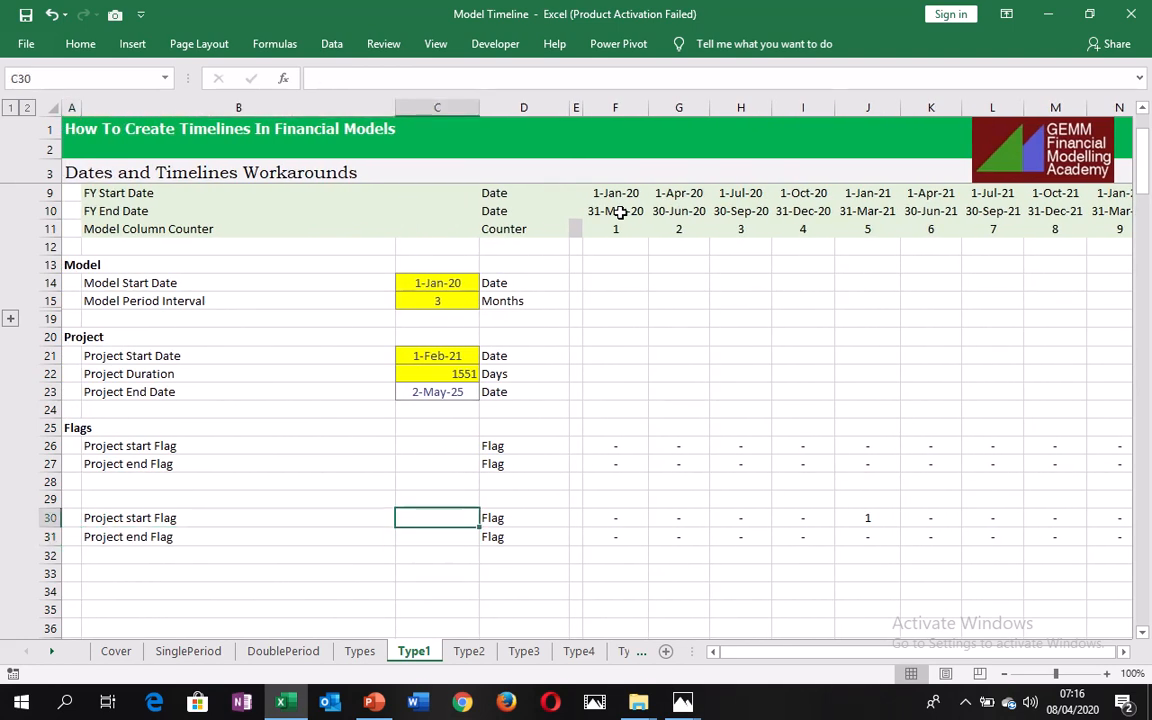
key(Up)
key(Up)
key(Up)
key(Up)
key(Up)
key(Up)
key(Up)
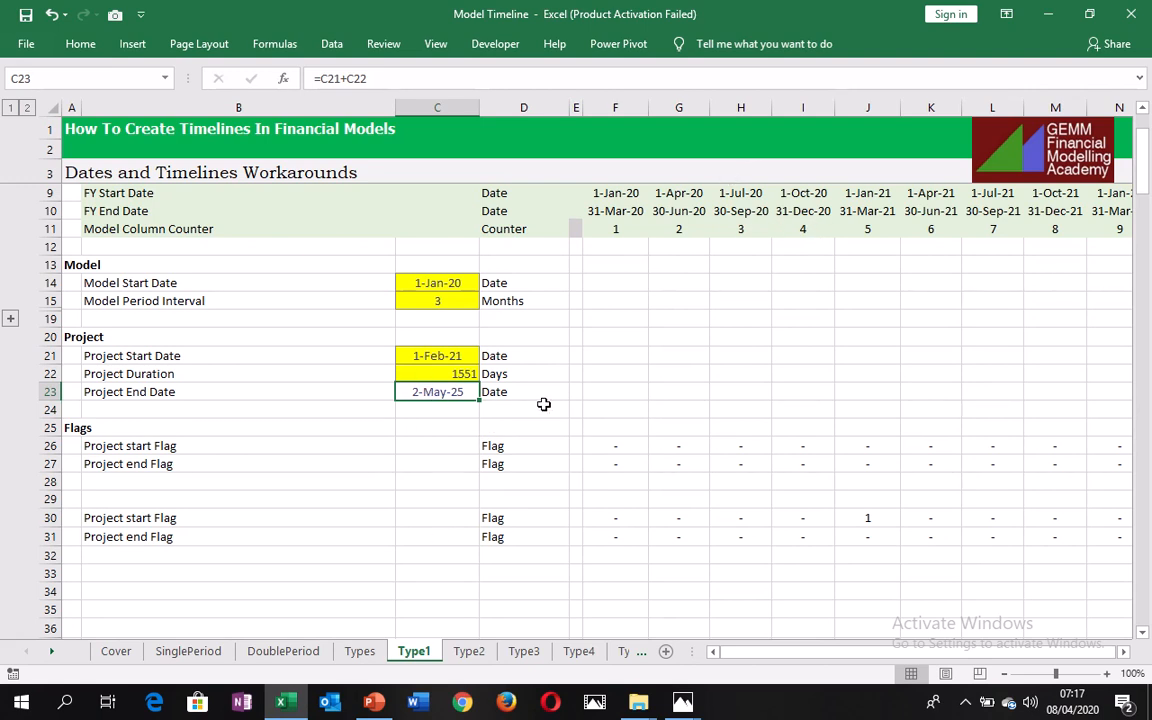
- Recheck the period start and end dates above the project end flag in column AA, then review the formula in F31
click(862, 537)
key(ctrl+Right)
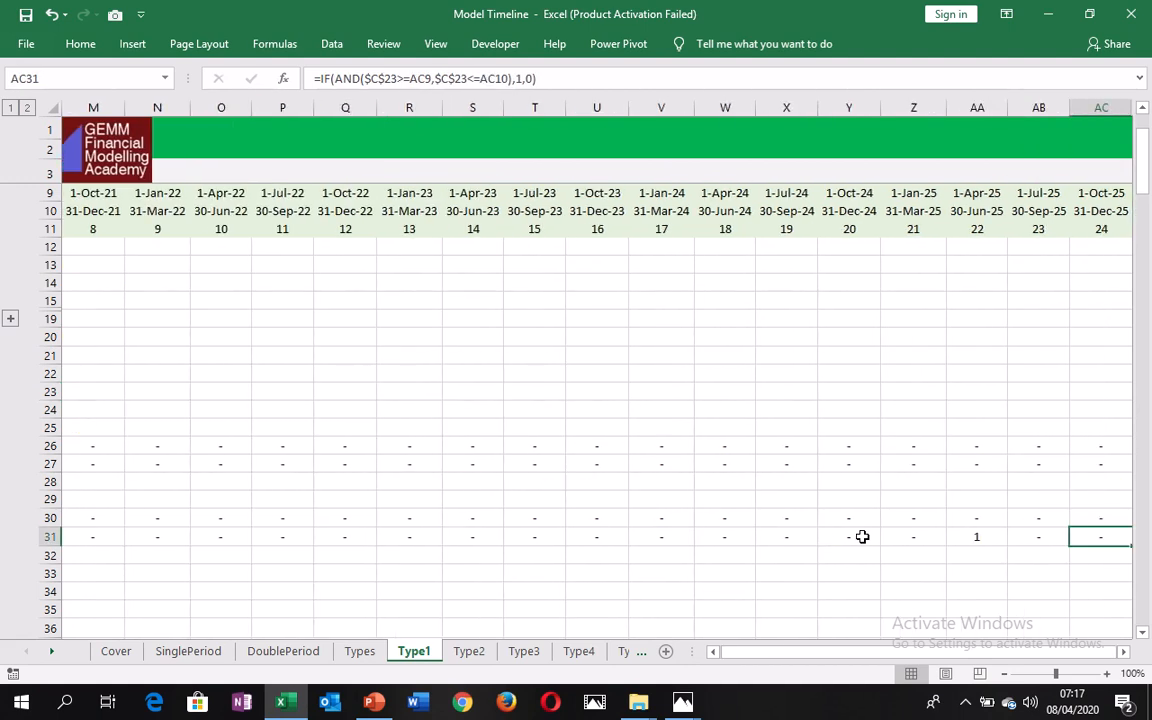
key(Left)
key(Left)
key(ctrl+space)
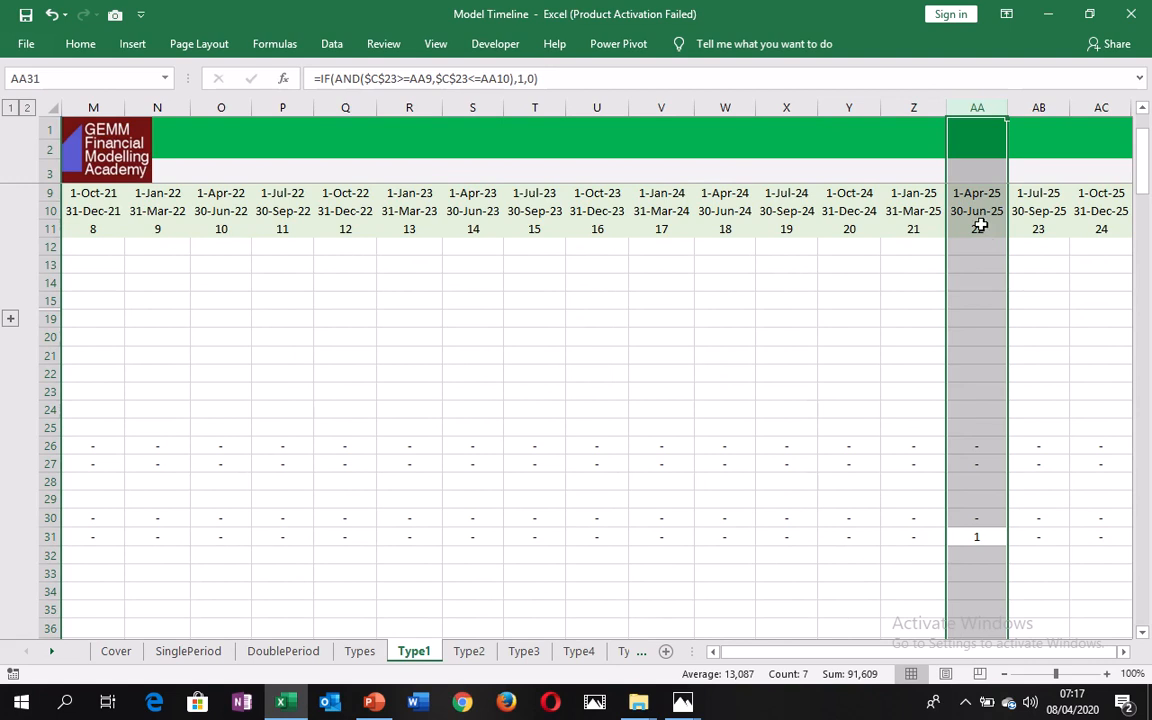
click(966, 552)
key(ctrl+Left)
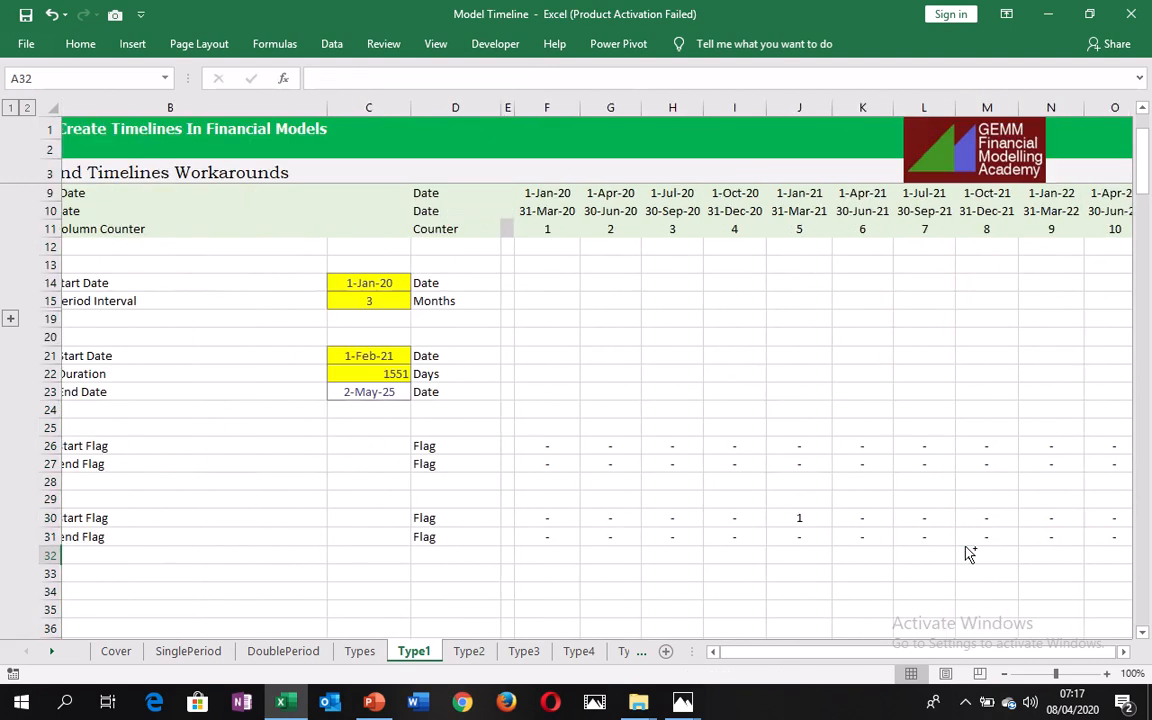
key(Up)
key(Right)
key(Right)
key(Right)
key(Right)
key(Right)
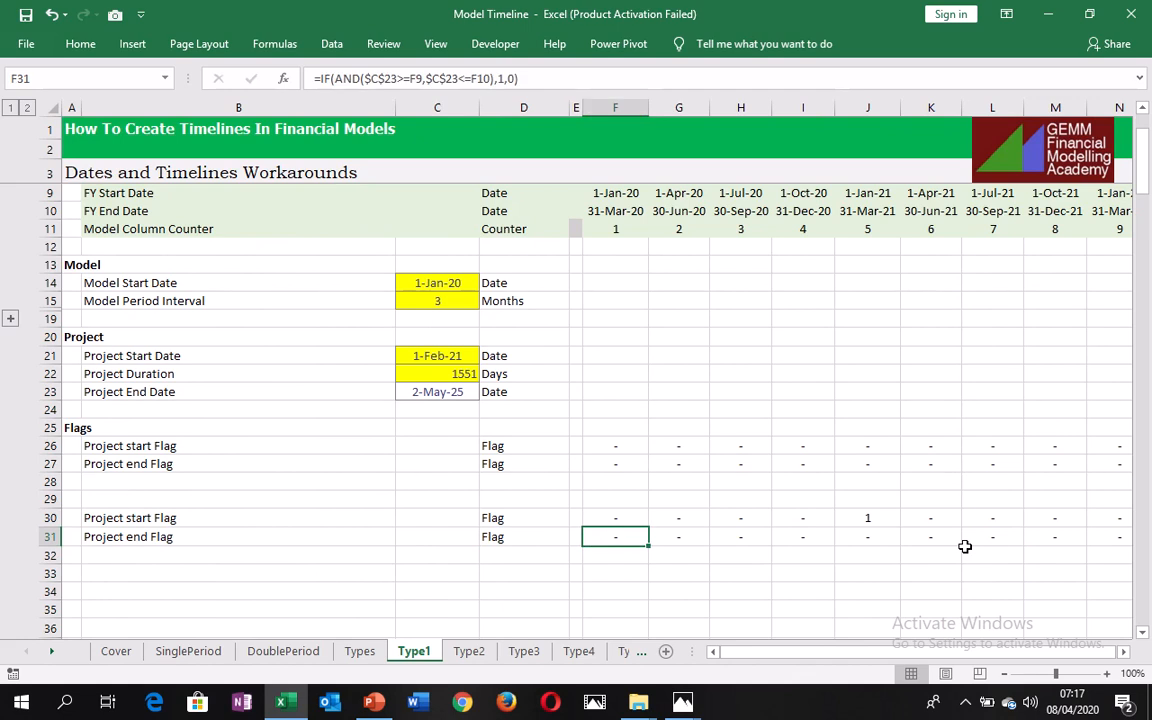
key(Up)
key(Up)
key(Up)
key(Up)
key(Up)
key(Up)
key(Up)
key(Up)
key(Up)
key(Up)
key(Up)
key(Up)
key(Up)
key(Up)
key(Up)
key(Up)
key(Up)
key(Up)
key(Up)
key(Up)
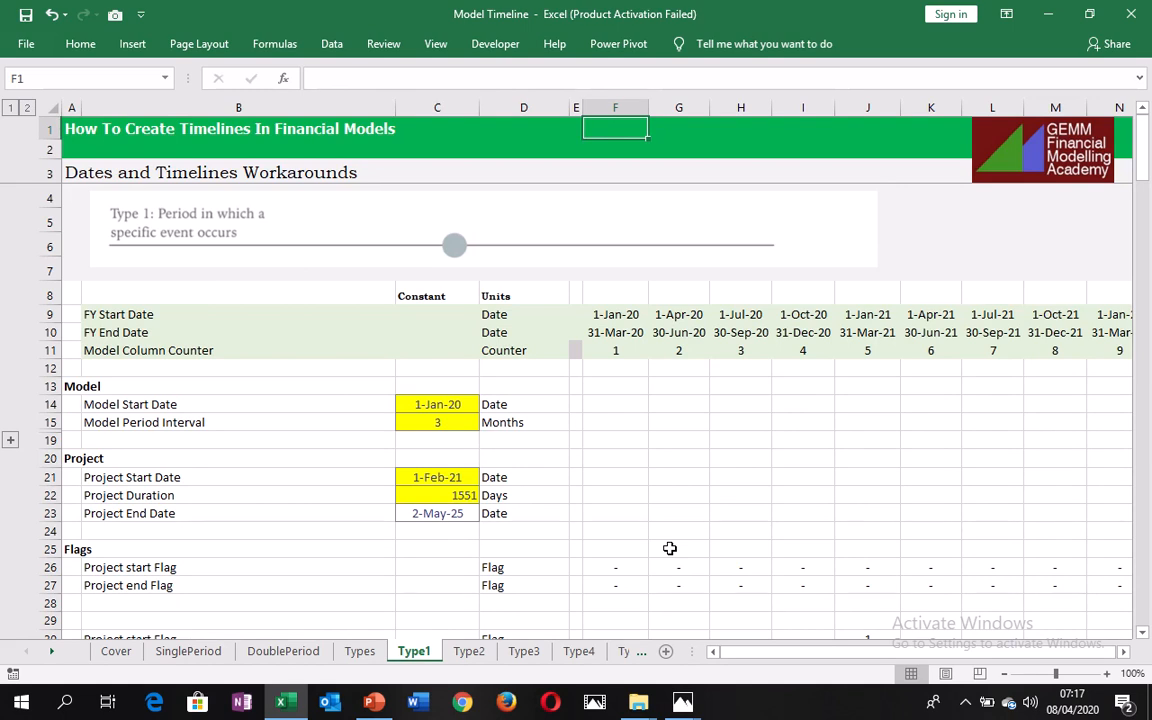
mouse_move(607, 19)
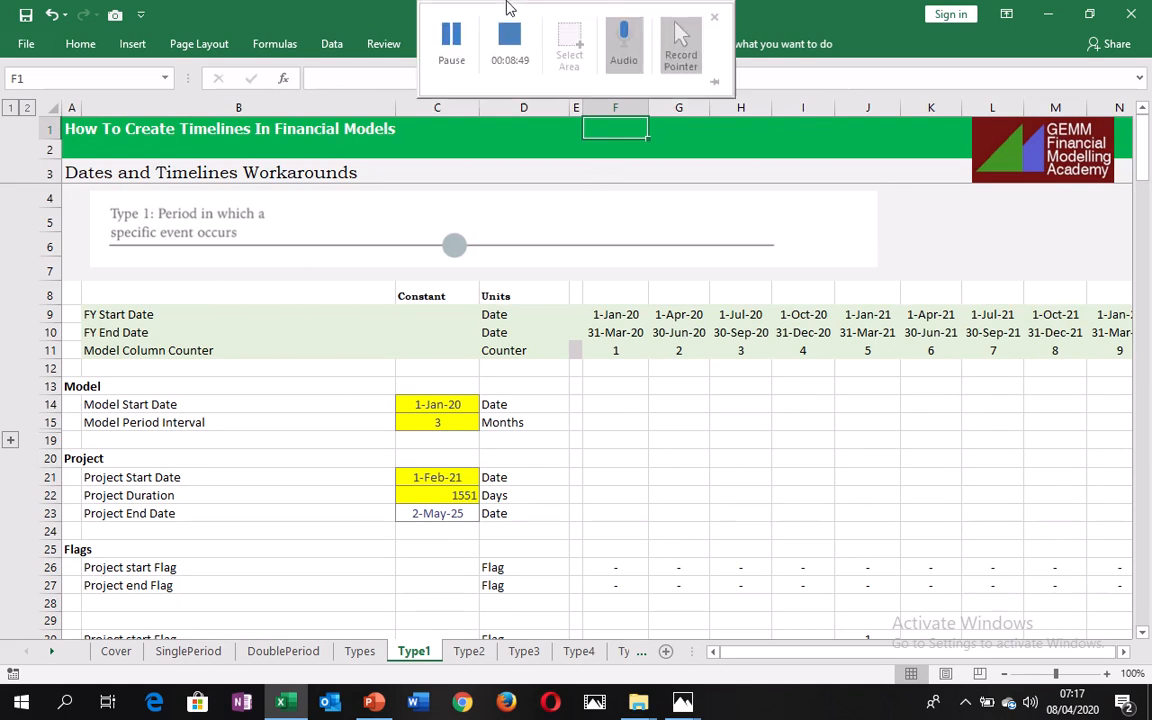